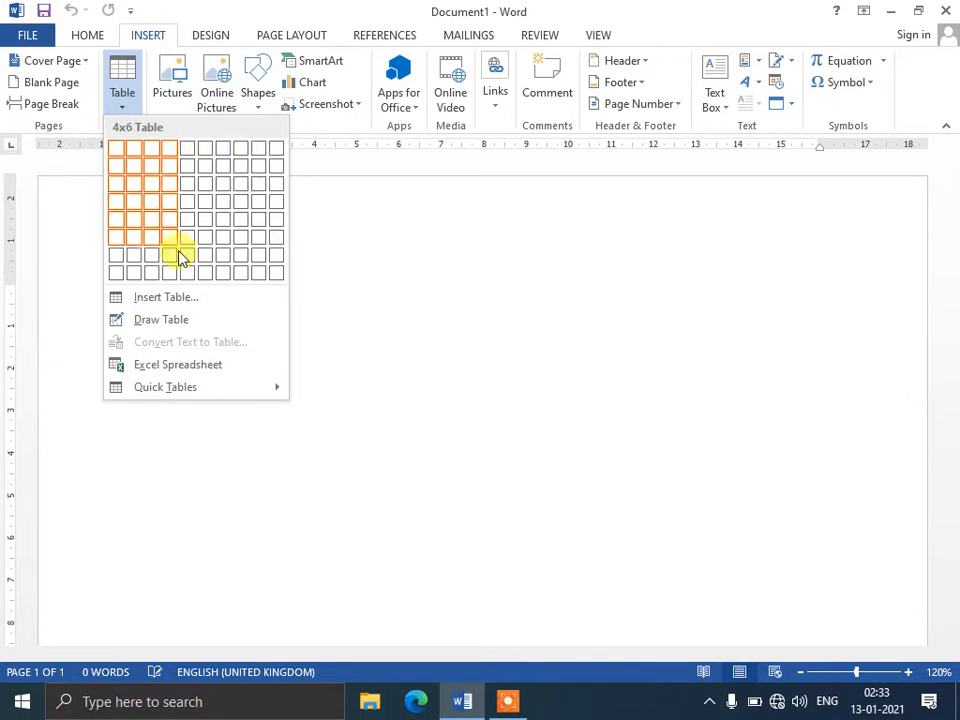
Step: Preview several table sizes in the insert-table grid and view the page at 110% zoom
click(347, 255)
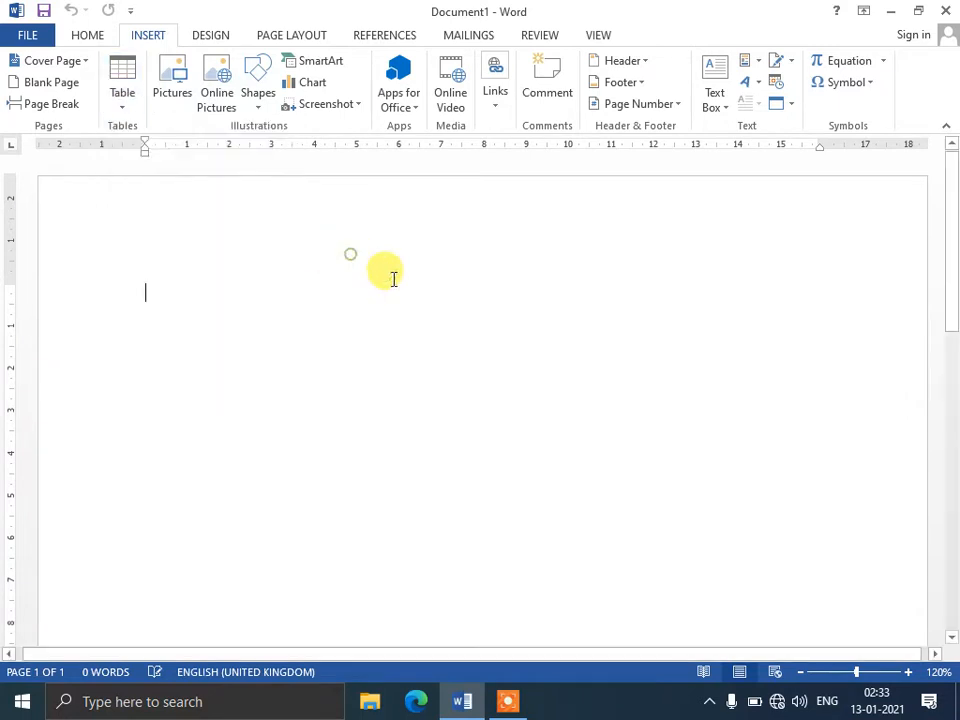
click(800, 672)
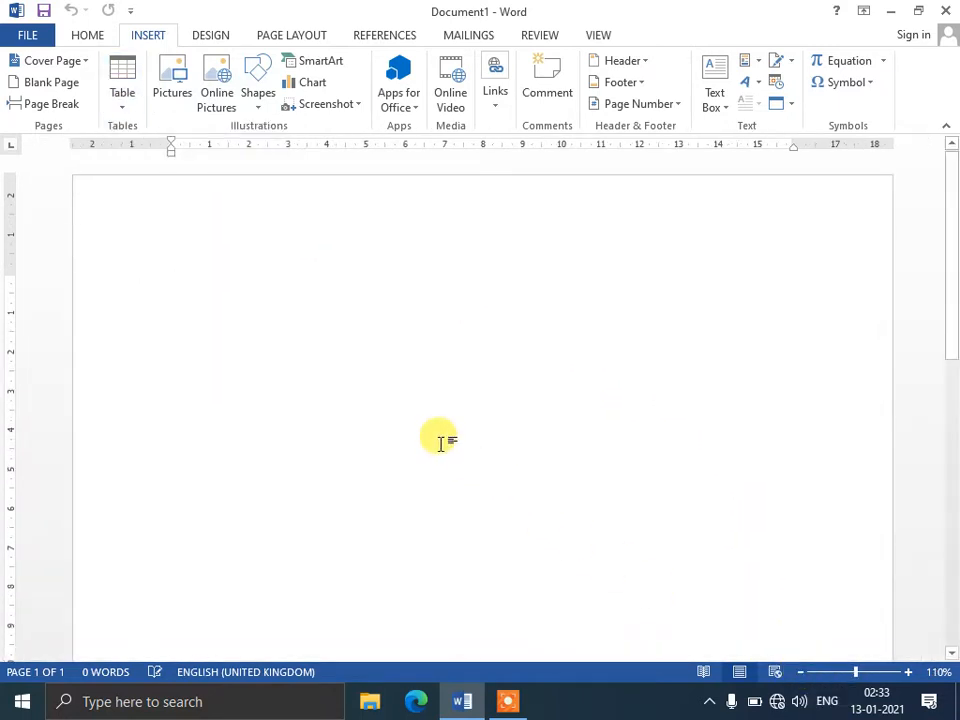
click(125, 105)
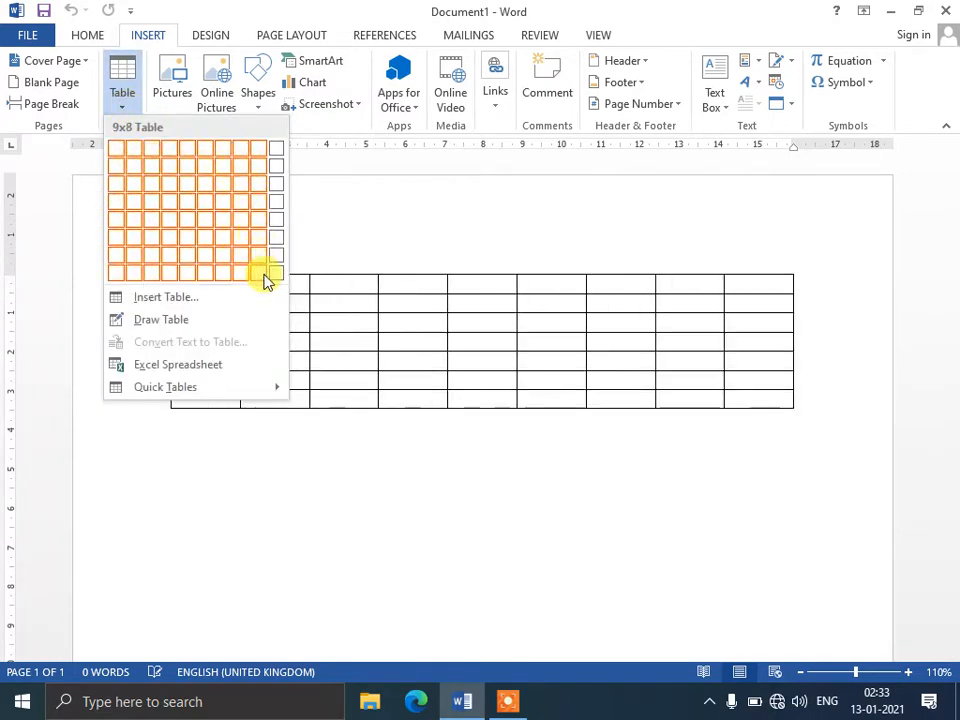
click(401, 321)
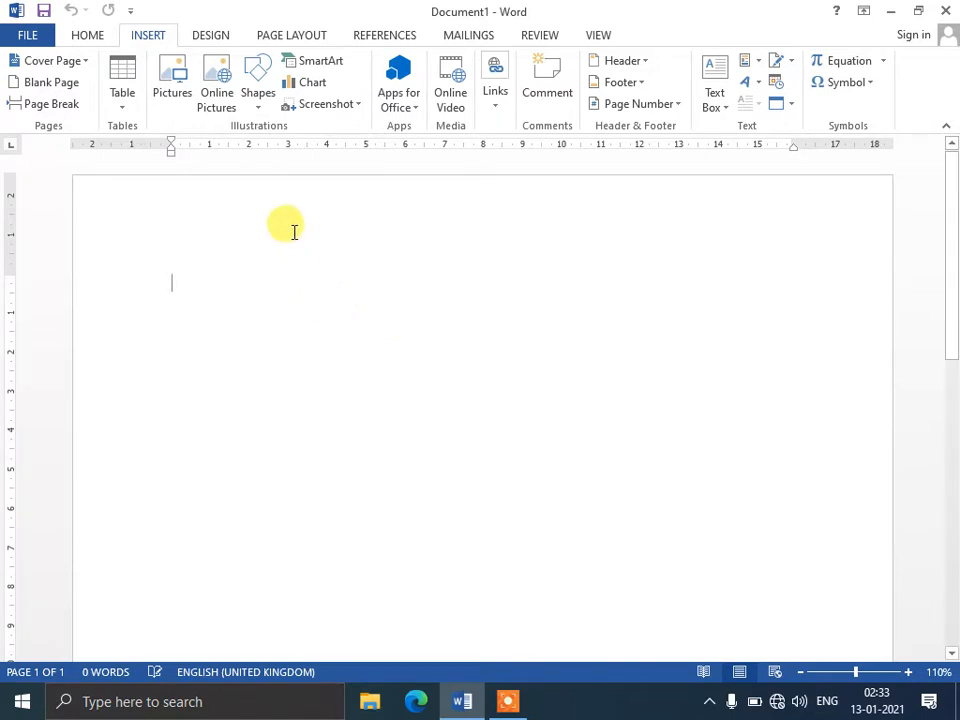
click(124, 112)
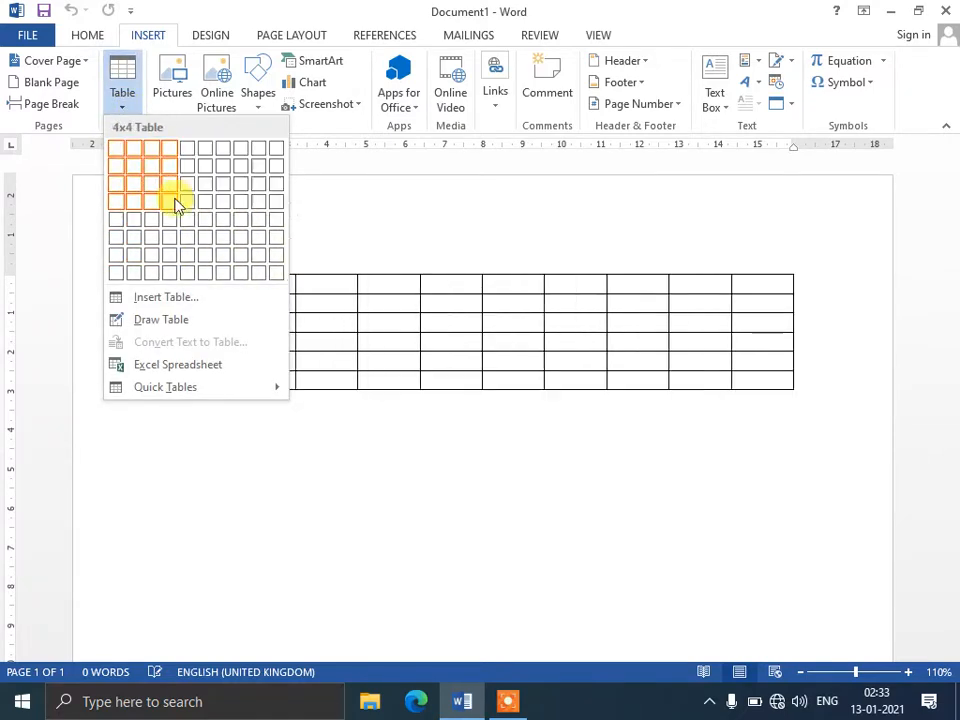
click(307, 246)
click(128, 112)
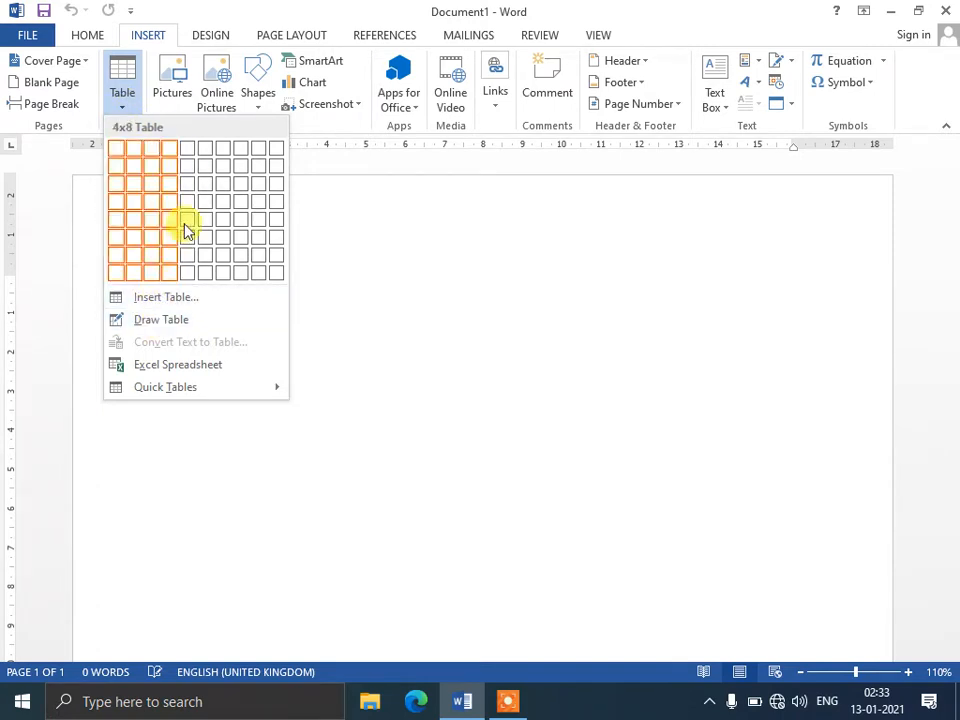
click(337, 236)
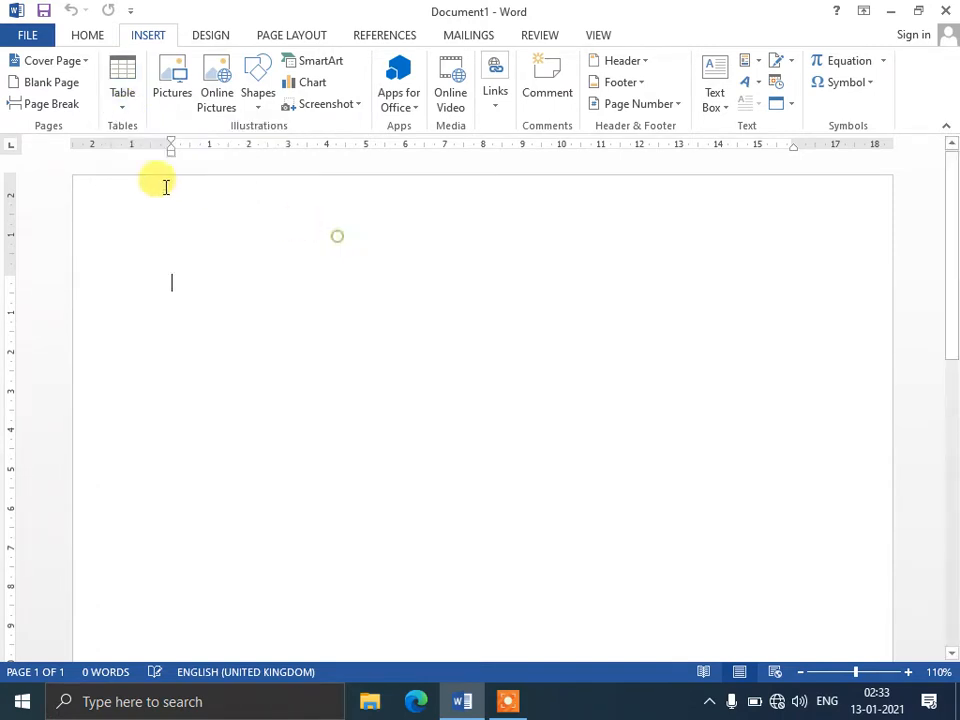
Step: Insert a table with 9 columns and 7 rows, and undo the insertion
click(127, 117)
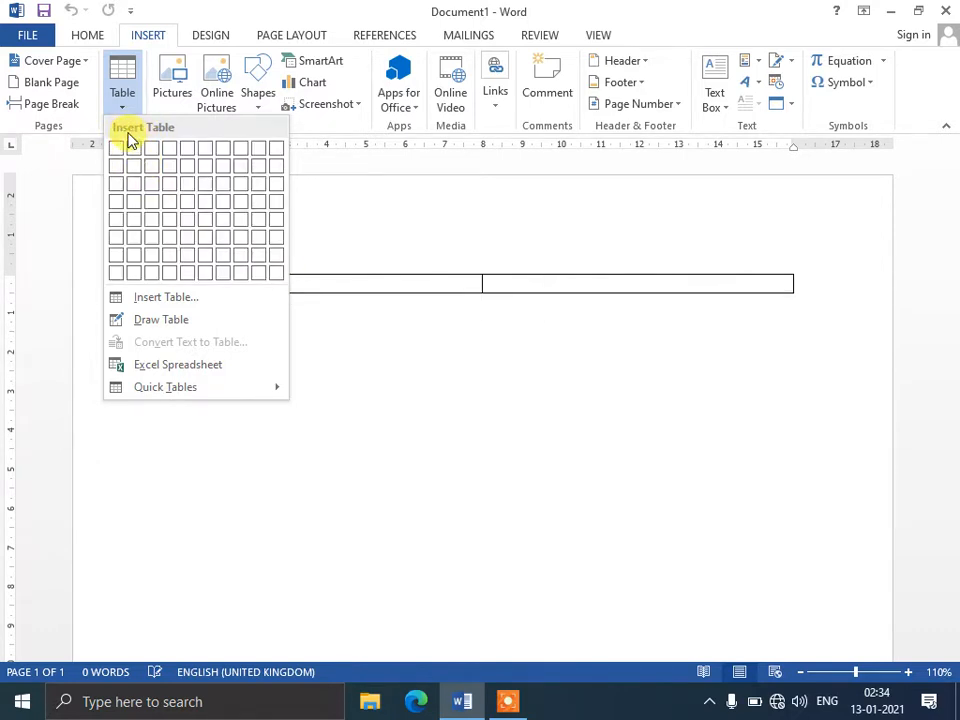
click(263, 262)
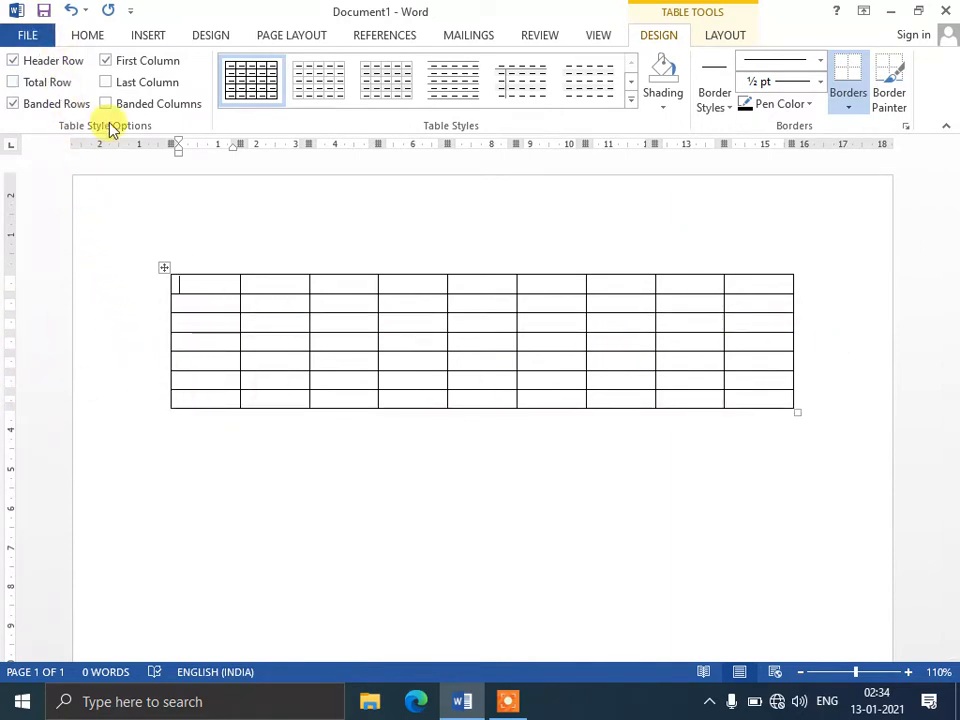
click(70, 12)
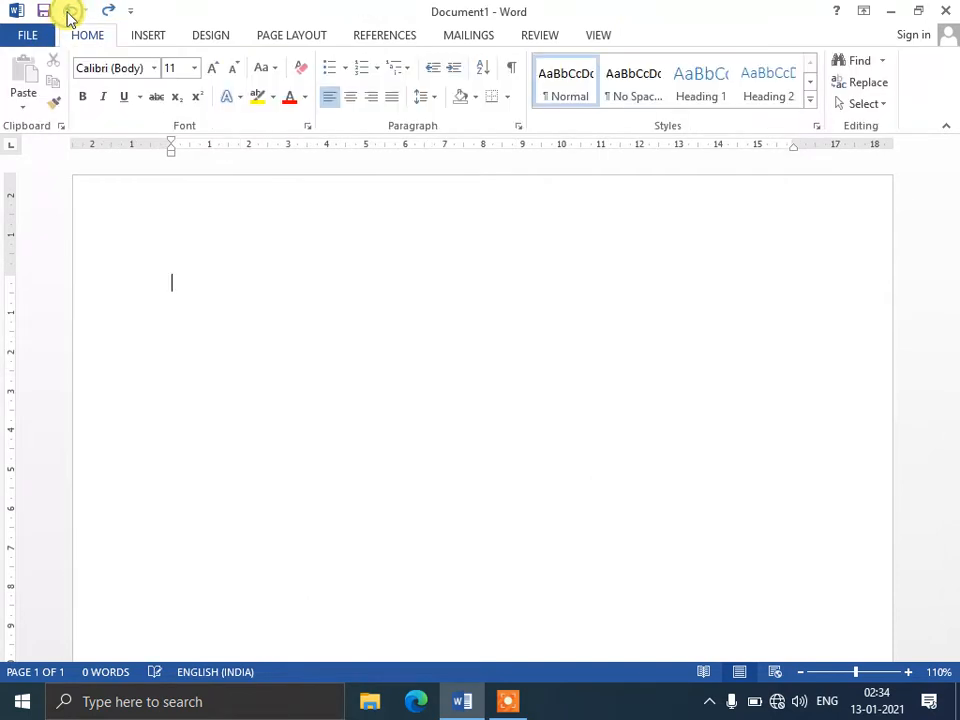
Step: Insert a table with 10 columns and 8 rows, and undo the insertion
click(146, 34)
click(118, 104)
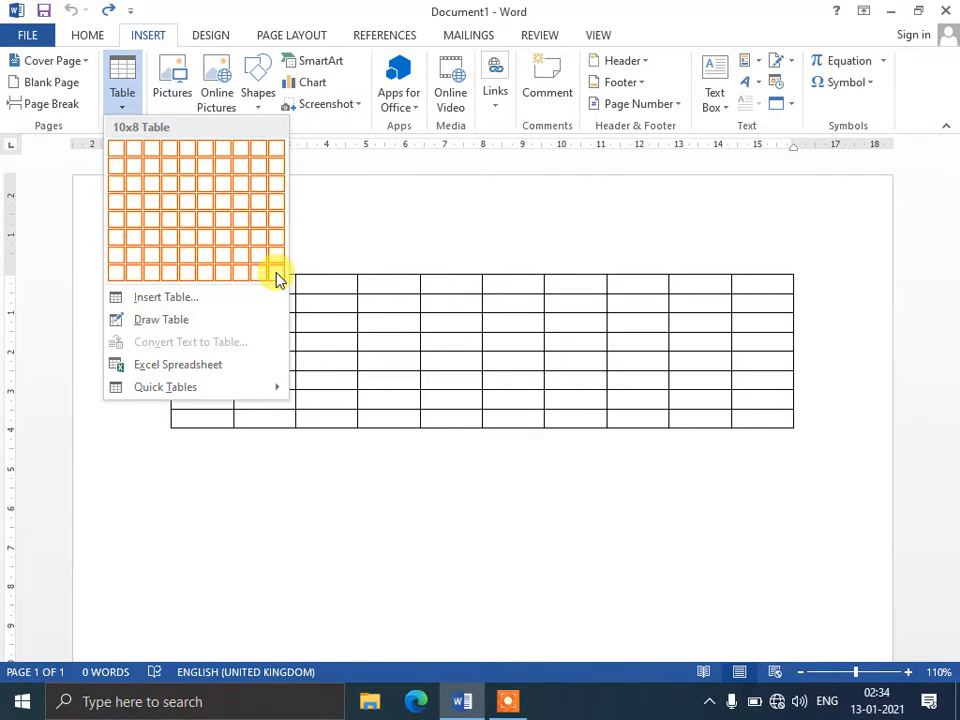
click(277, 273)
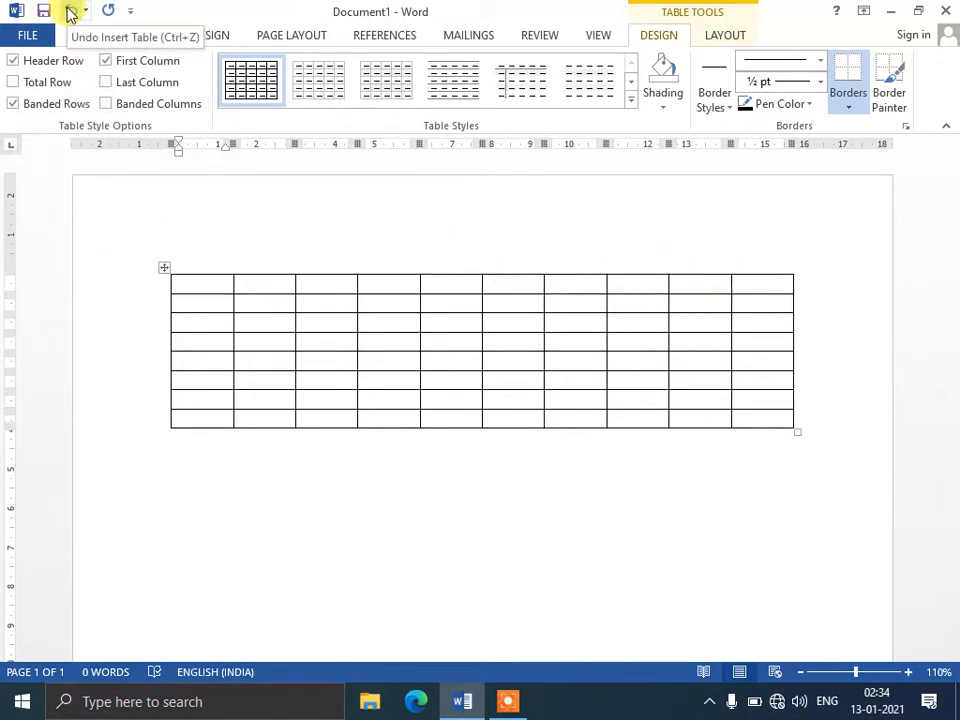
click(70, 12)
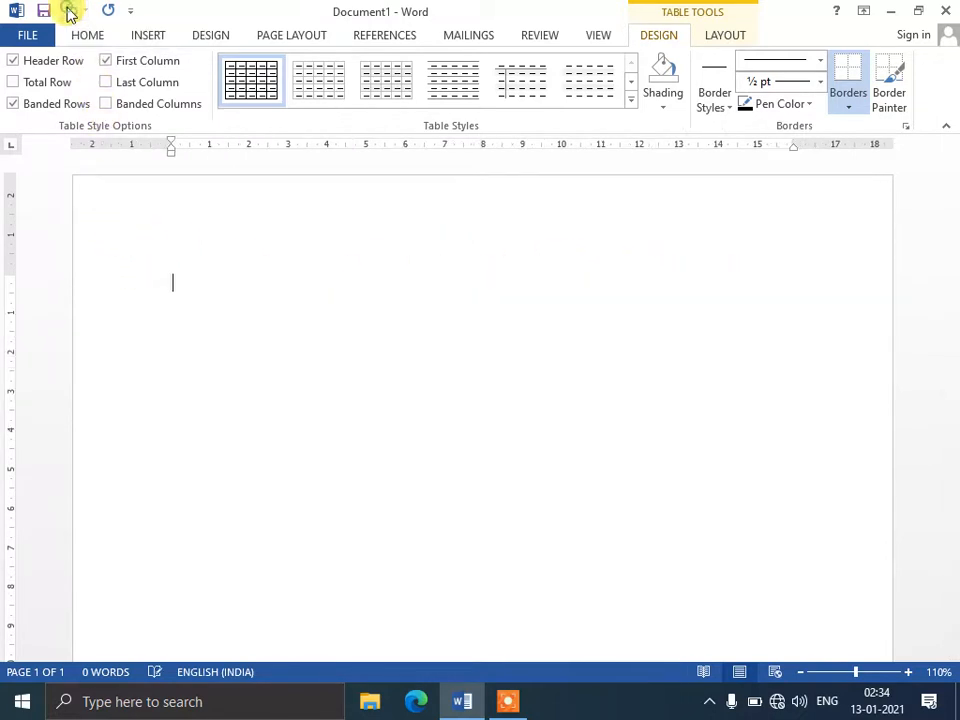
Step: Insert a table with 5 columns, 100 rows and automatic fixed column width, and undo the insertion
click(146, 36)
click(134, 110)
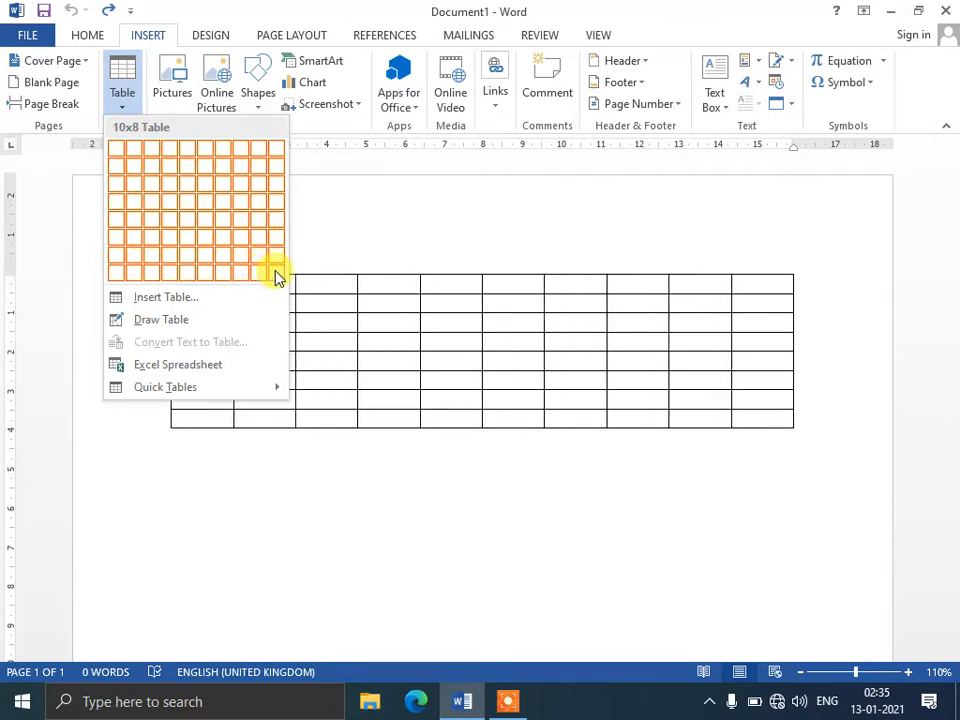
click(186, 300)
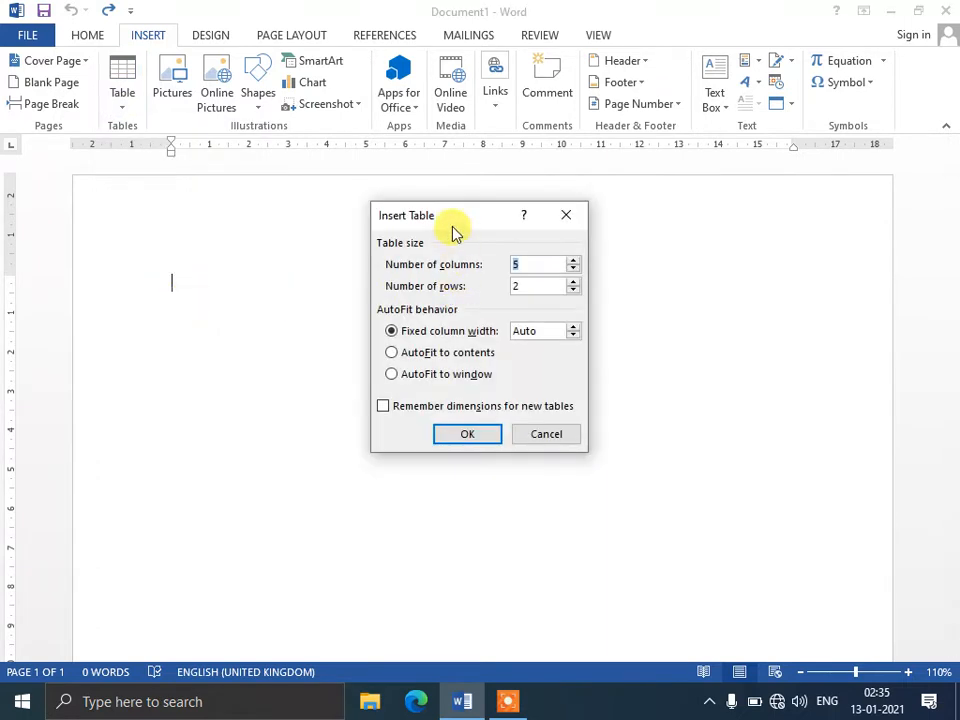
drag(452, 228, 340, 207)
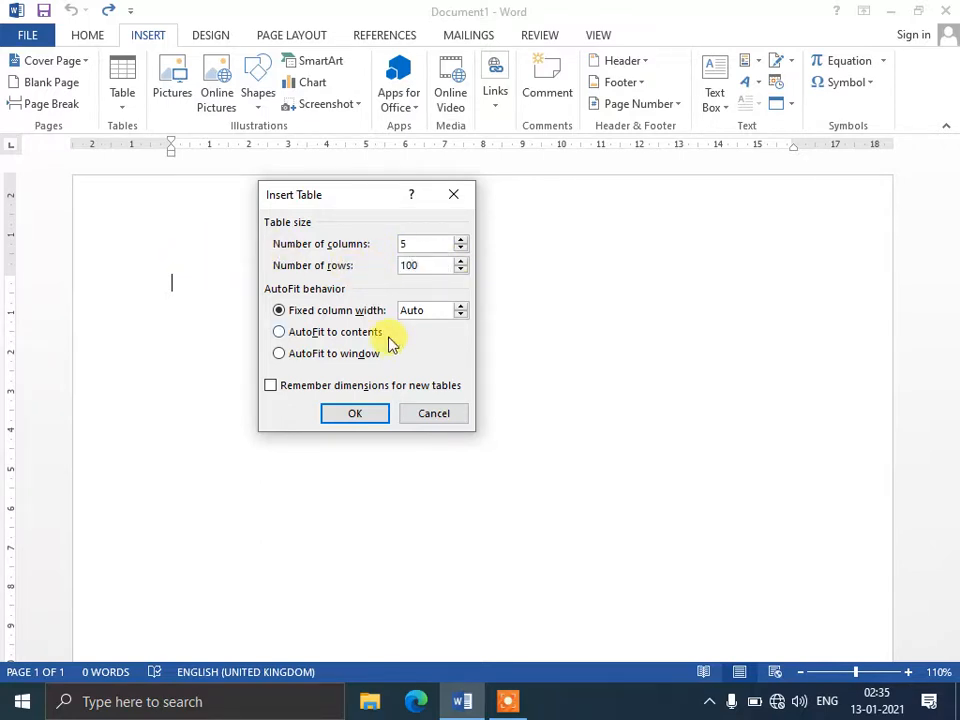
click(358, 416)
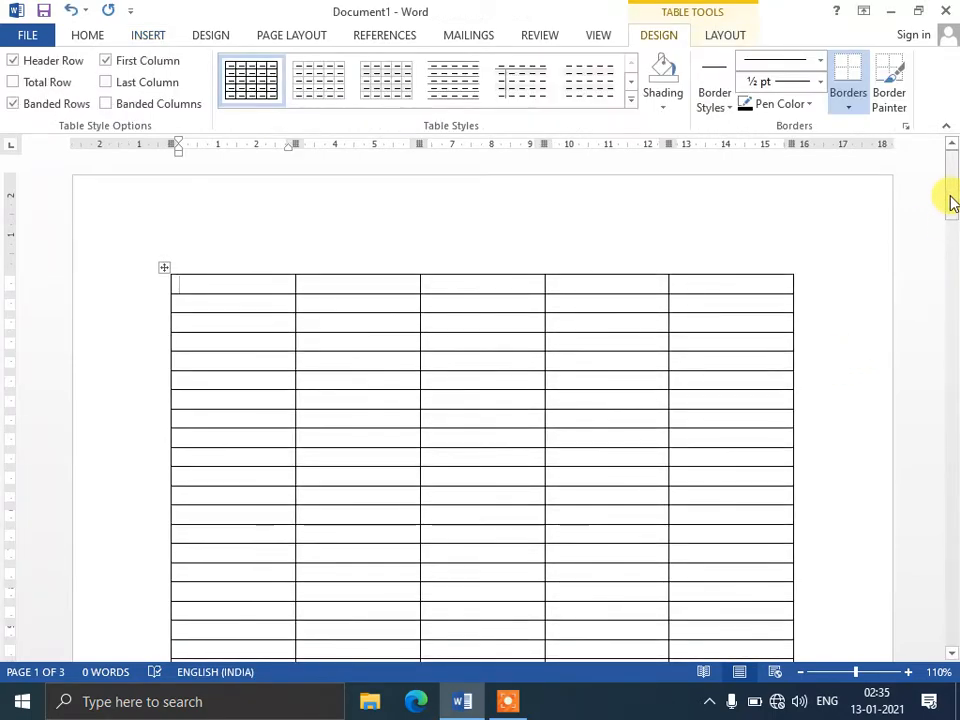
drag(950, 197, 952, 170)
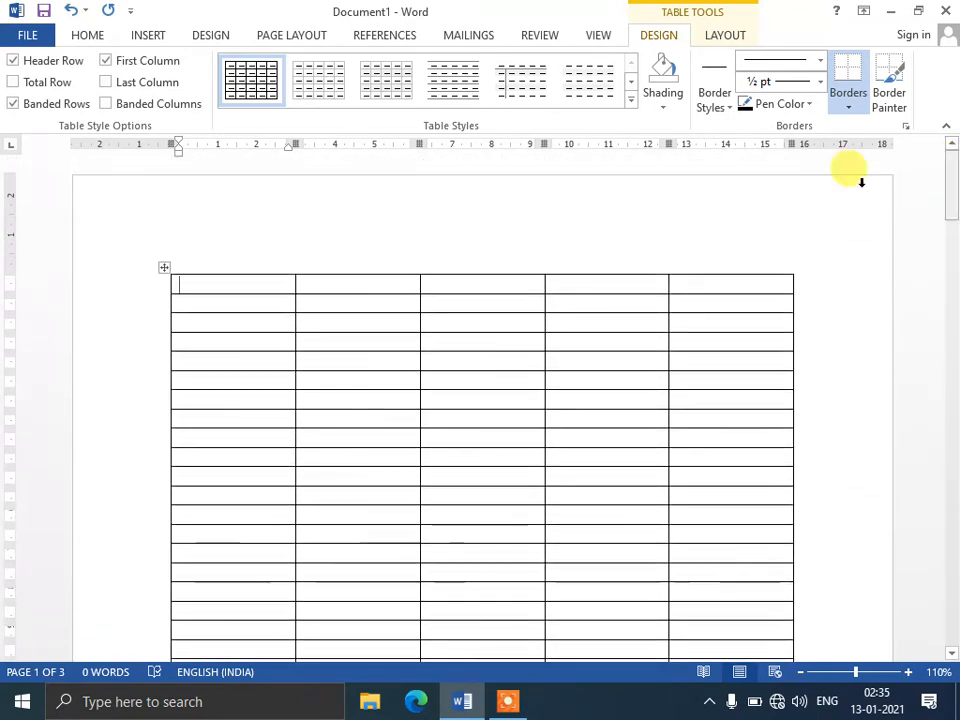
click(70, 12)
Step: Use Draw Table to draw an outer table border about 8.29 cm high, slightly wider than the text area
click(138, 34)
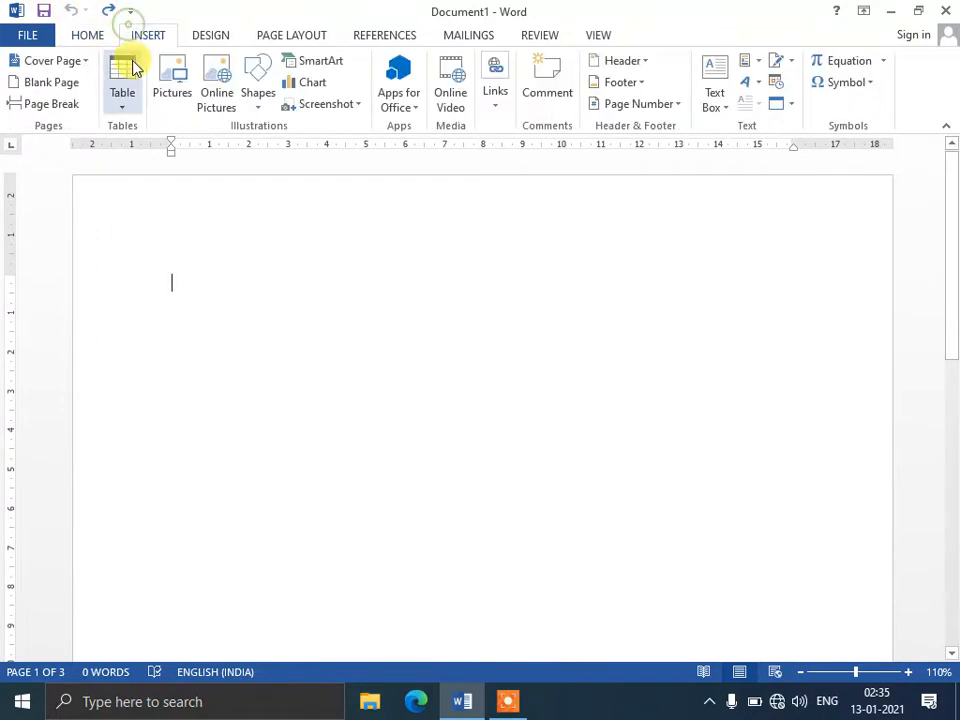
click(124, 108)
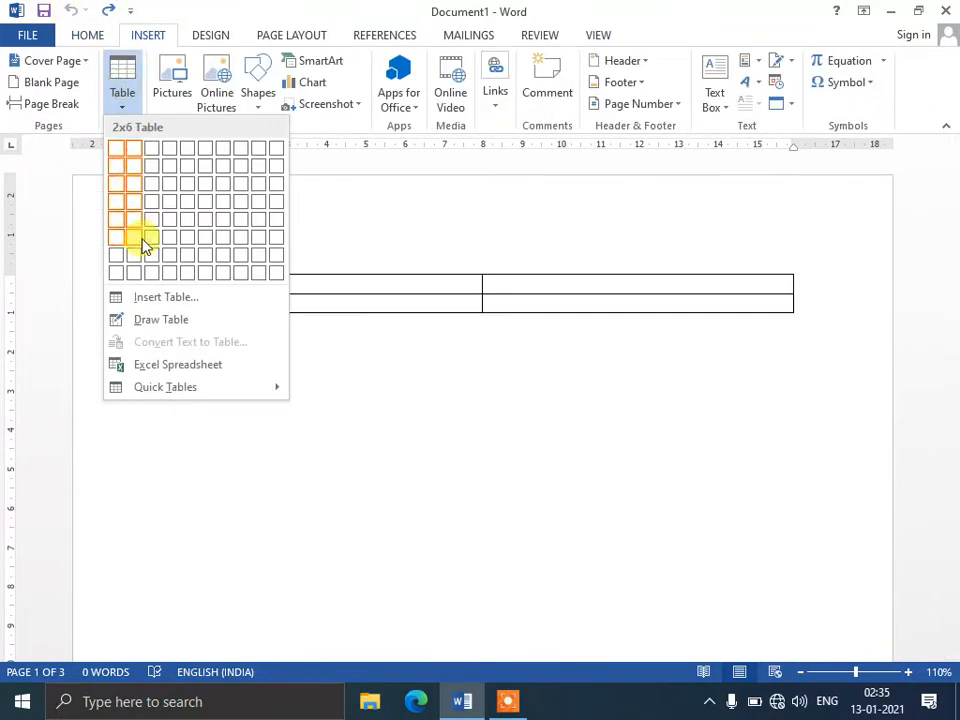
click(156, 328)
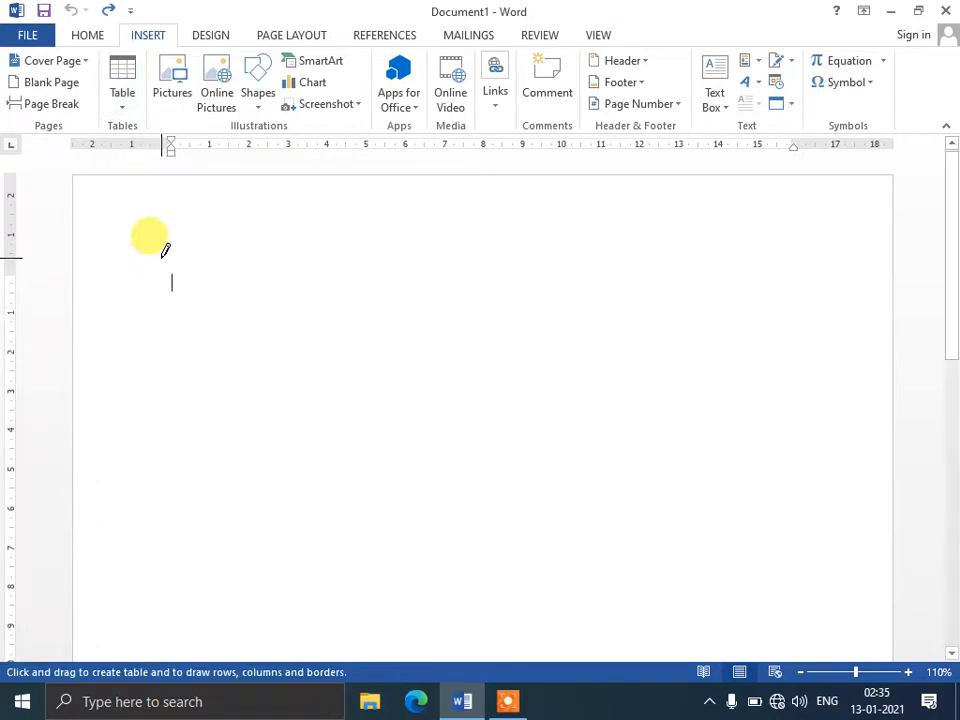
mouse_move(162, 258)
mouse_down()
mouse_move(197, 328)
mouse_move(561, 409)
mouse_move(849, 583)
mouse_up()
Step: Draw nine vertical lines through the full height of the table to divide it into ten uneven columns
drag(223, 296, 241, 470)
drag(253, 317, 253, 480)
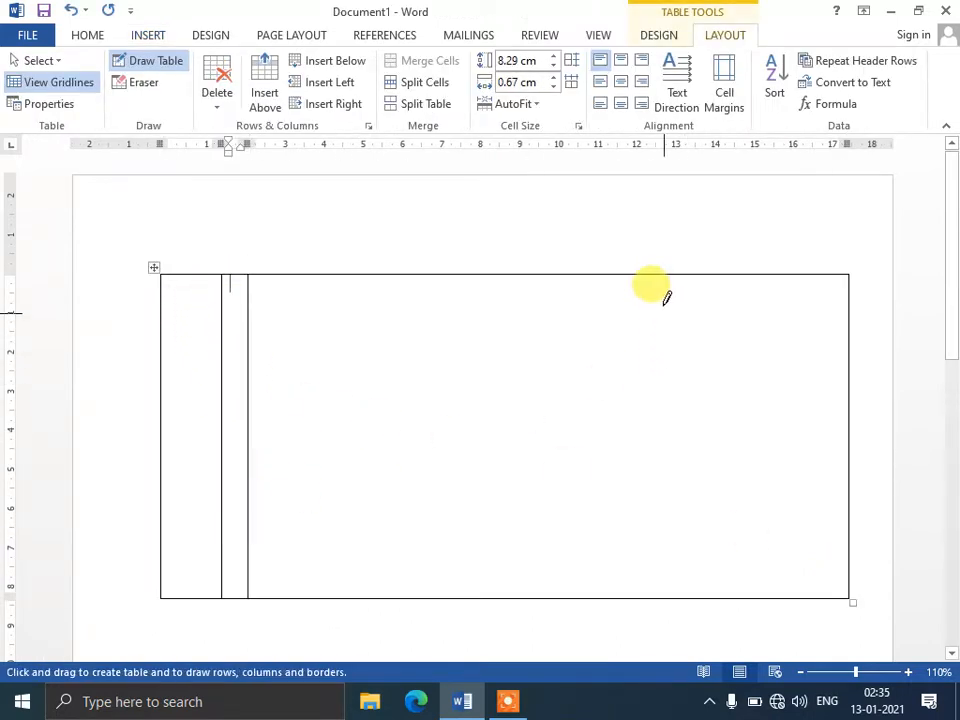
drag(663, 303, 681, 545)
drag(501, 306, 497, 470)
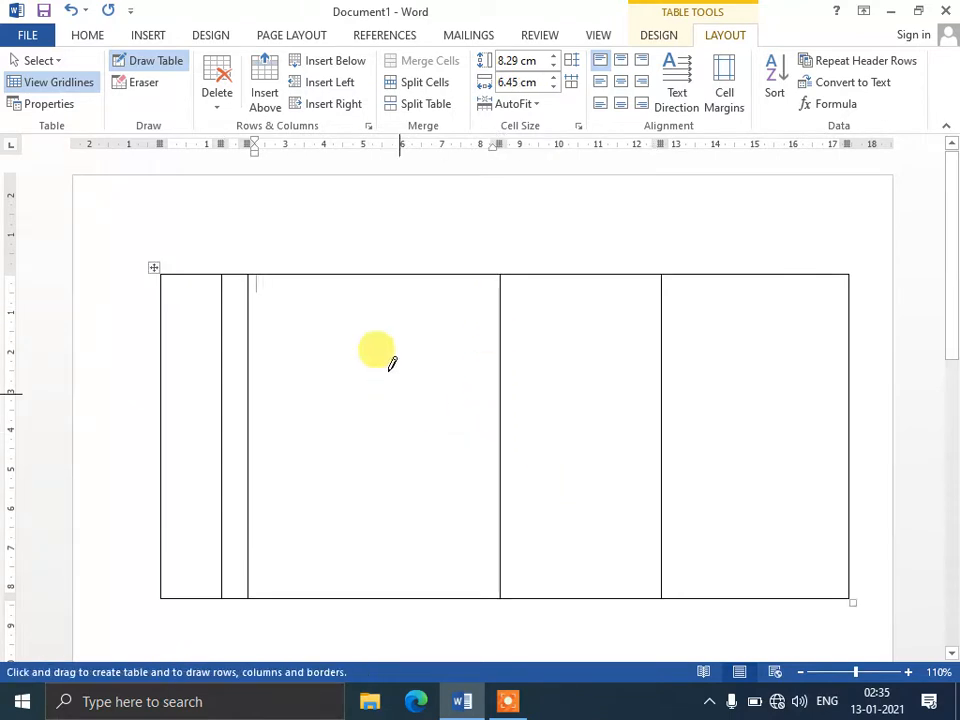
drag(381, 298, 381, 470)
drag(294, 317, 306, 520)
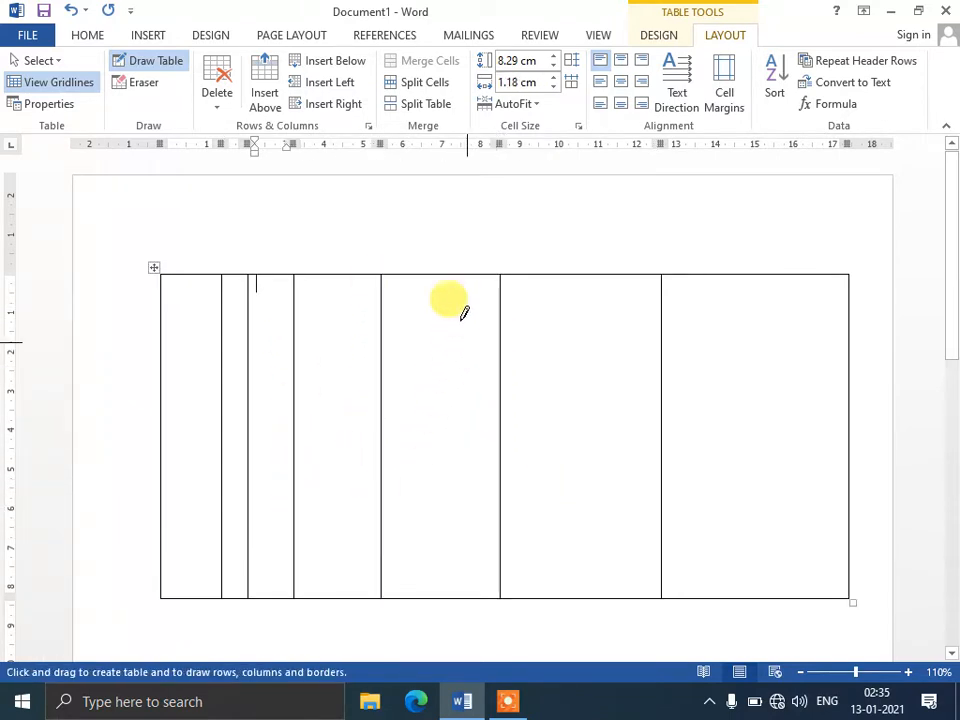
drag(452, 306, 454, 500)
drag(594, 315, 596, 500)
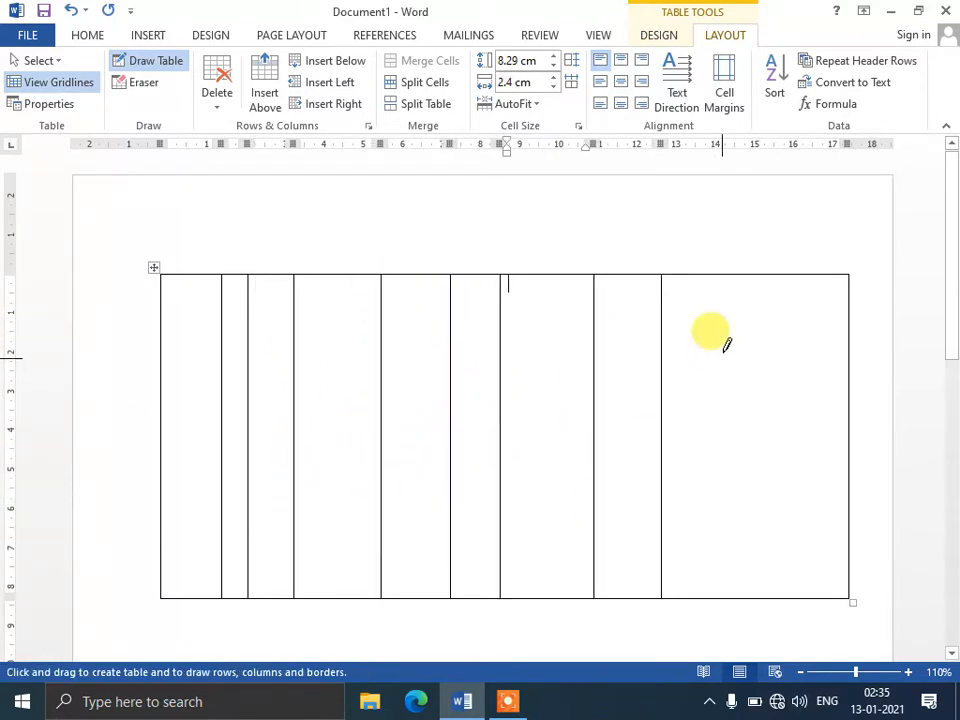
mouse_move(724, 321)
mouse_down()
mouse_move(744, 446)
mouse_move(742, 530)
mouse_up()
Step: Draw two horizontal lines across the upper part of the table to form three rows, the middle one about 1.29 cm high
mouse_move(170, 327)
mouse_down()
mouse_move(804, 315)
mouse_move(845, 325)
mouse_up()
drag(178, 387, 820, 366)
mouse_move(179, 378)
mouse_down()
mouse_move(671, 373)
mouse_move(812, 390)
mouse_up()
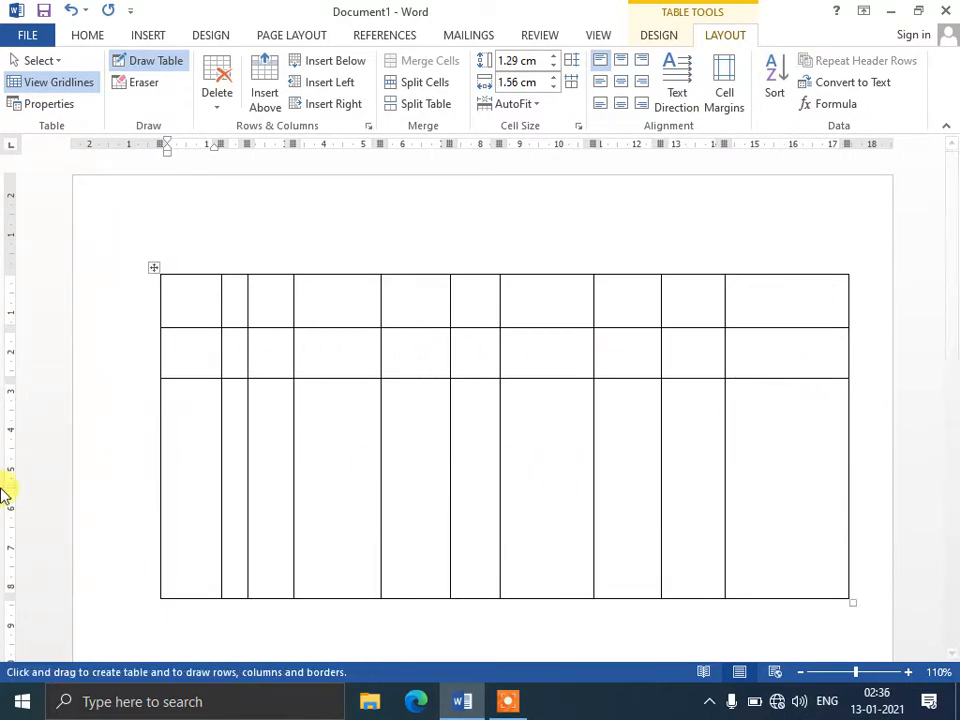
Step: Examine the table design and layout options, and compare their availability with the cursor outside and inside the drawn table
click(680, 38)
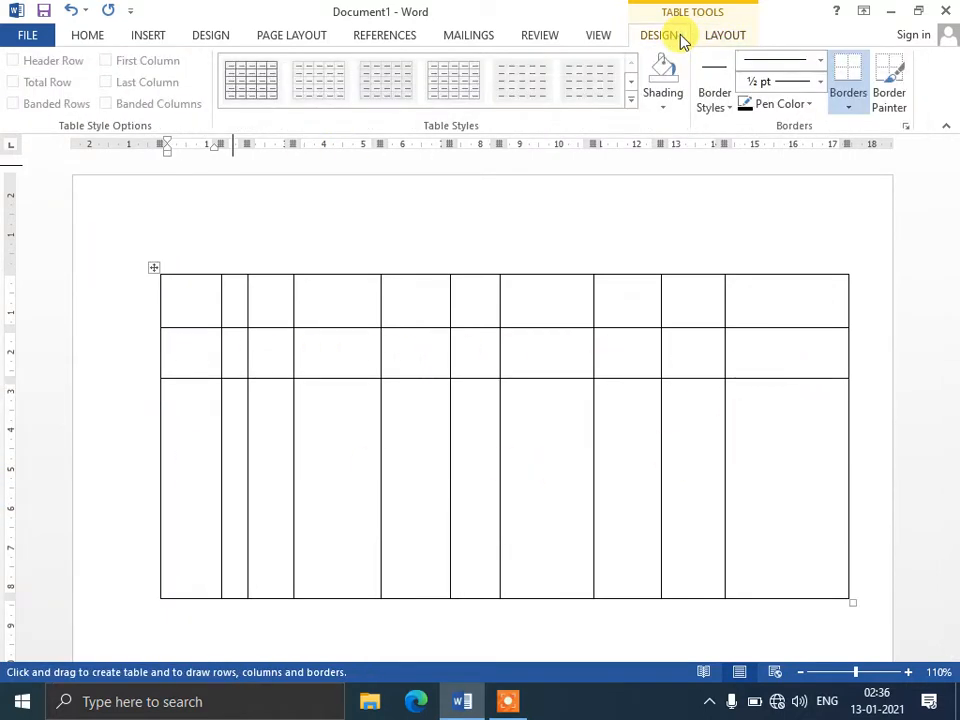
click(729, 36)
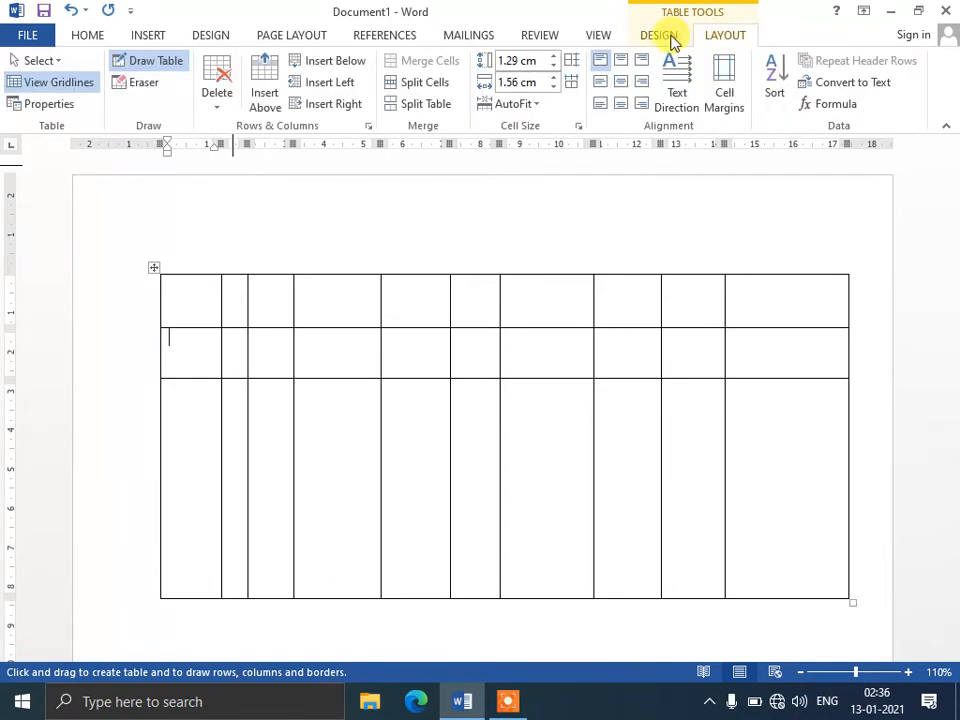
click(670, 40)
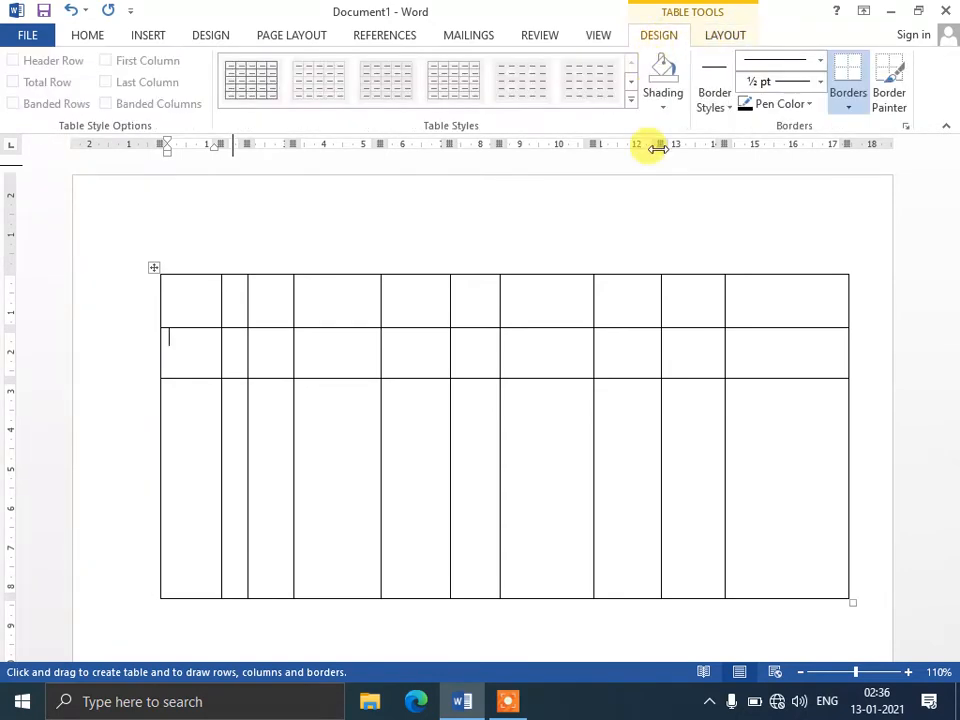
click(580, 645)
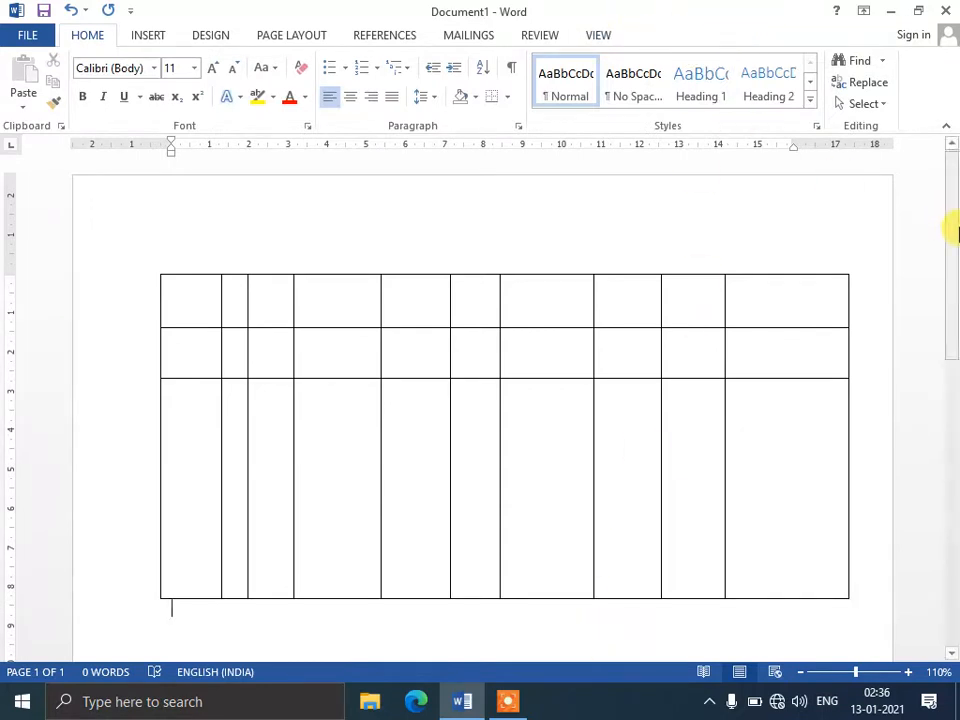
scroll(950, 230, down, 1)
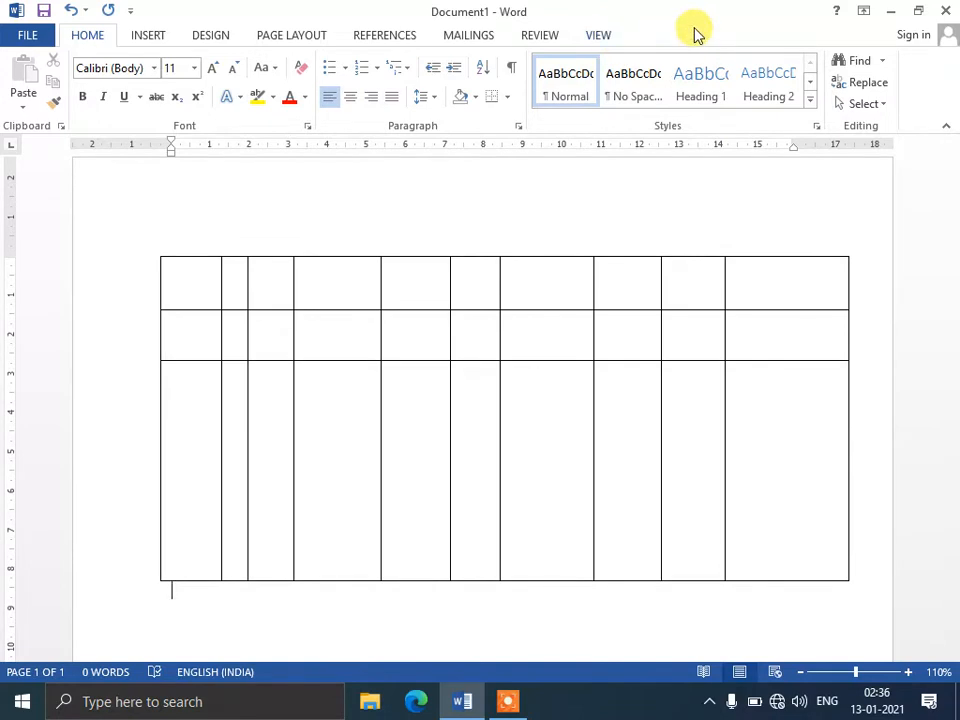
click(332, 392)
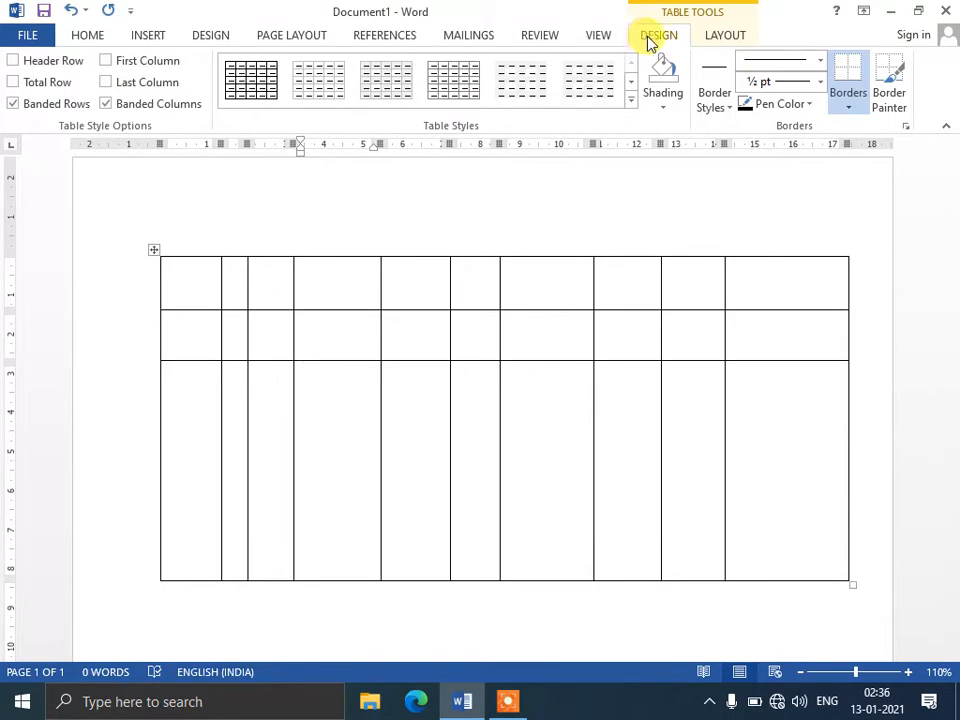
click(728, 37)
click(664, 40)
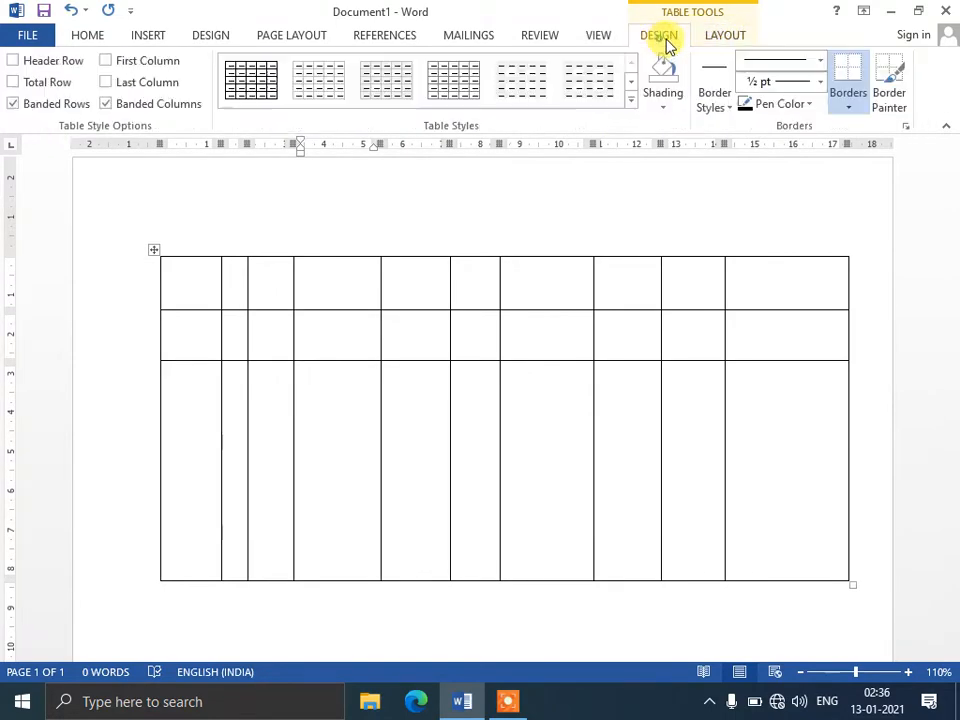
click(710, 38)
click(664, 37)
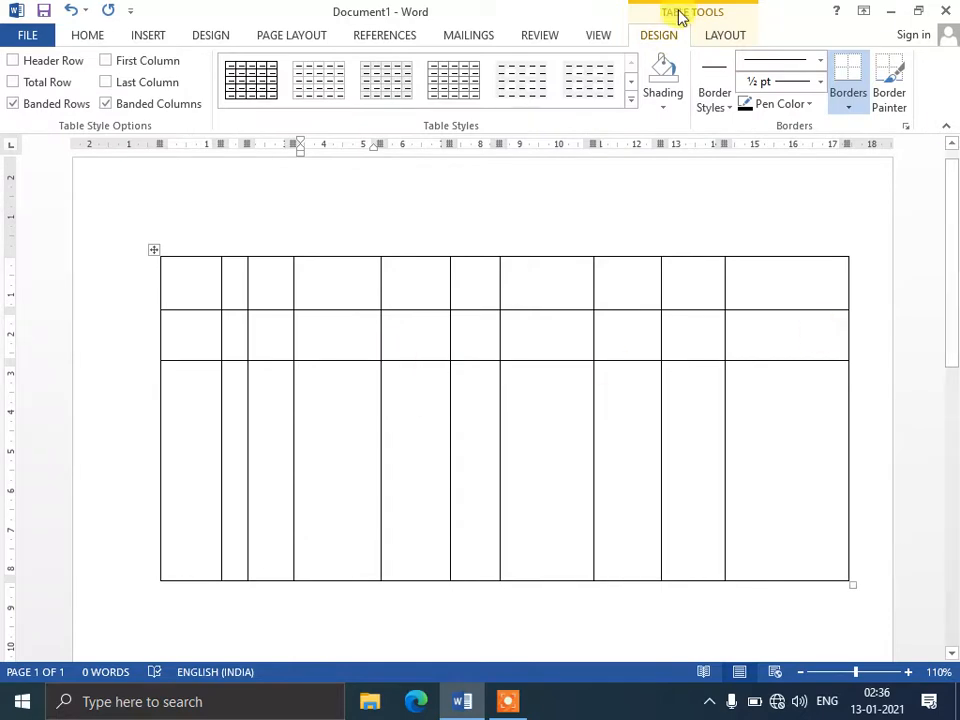
click(726, 42)
click(672, 42)
click(705, 40)
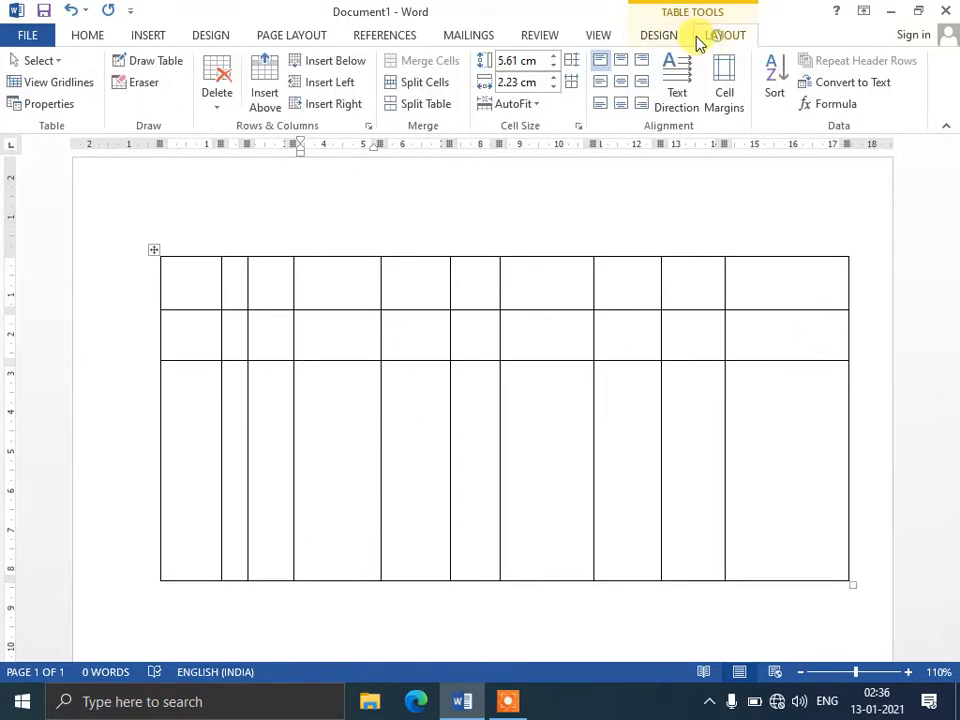
Step: Check which table tools are offered with the cursor outside and inside the drawn table, and review the options for inserting tables
click(664, 37)
scroll(490, 278, down, 1)
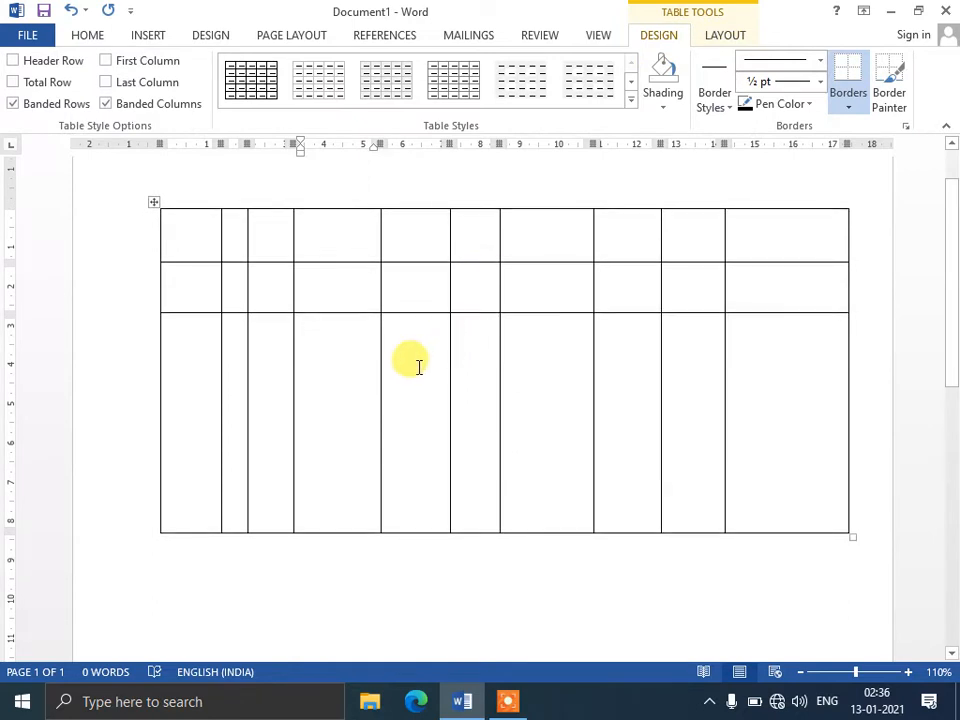
click(376, 597)
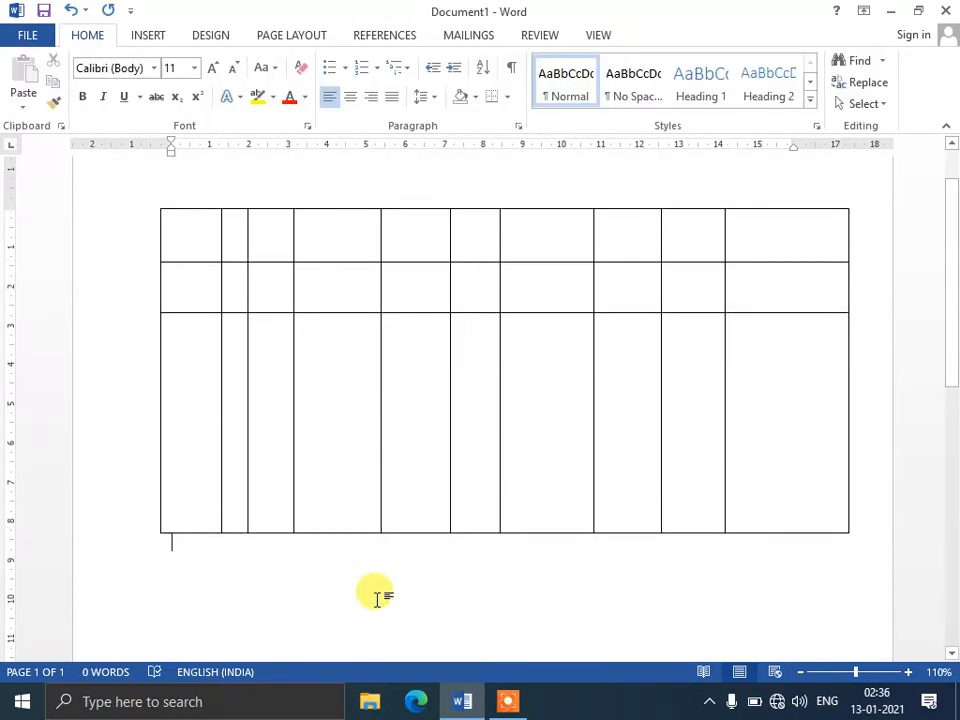
click(405, 410)
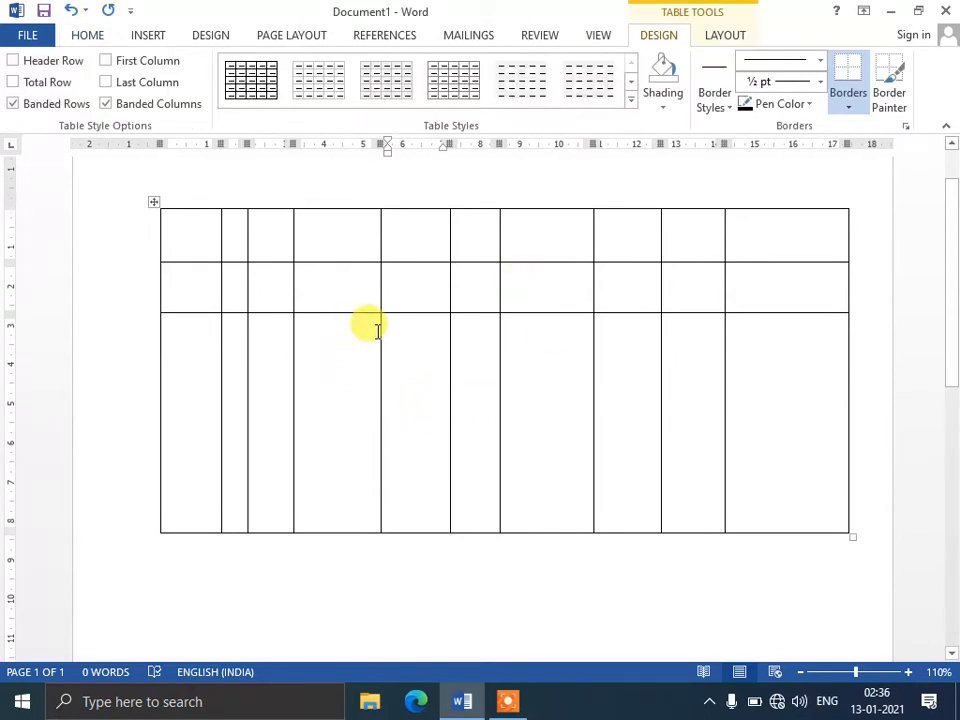
click(150, 36)
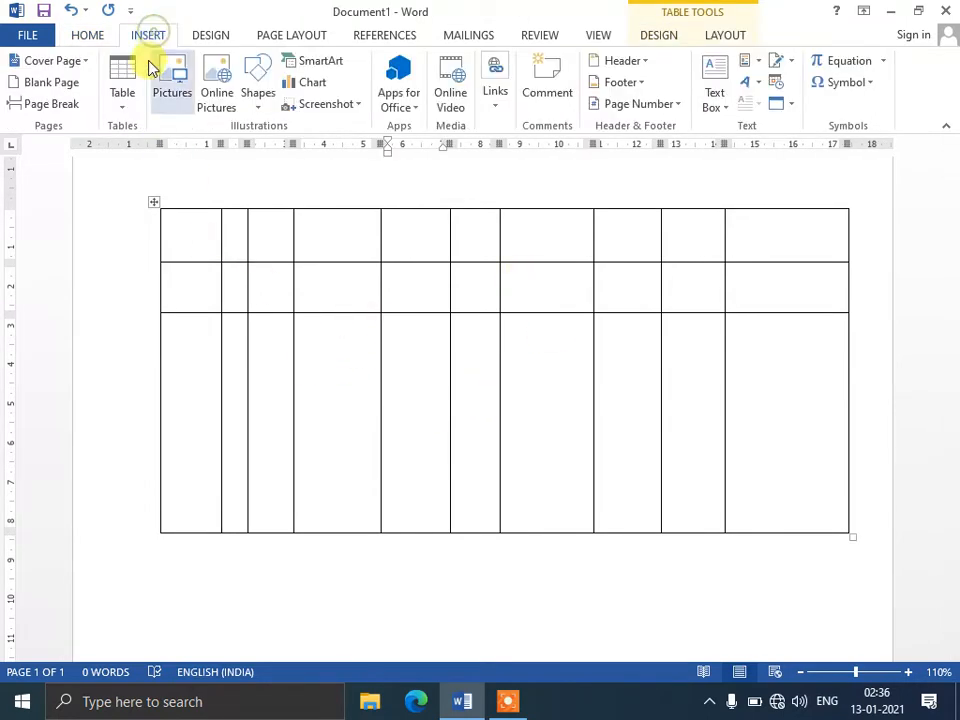
click(126, 94)
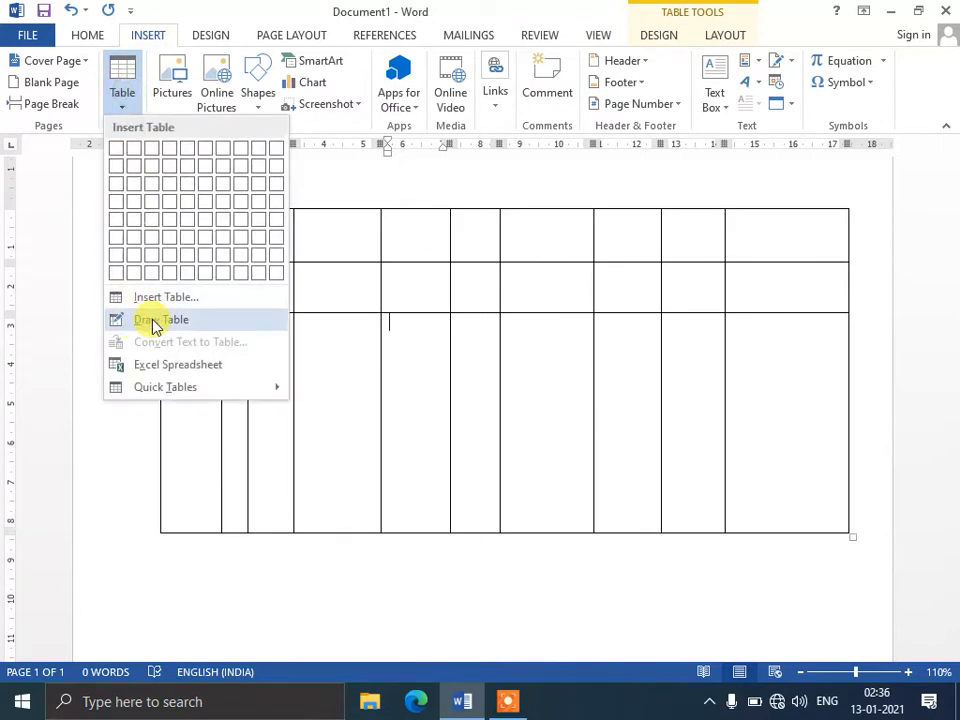
click(425, 360)
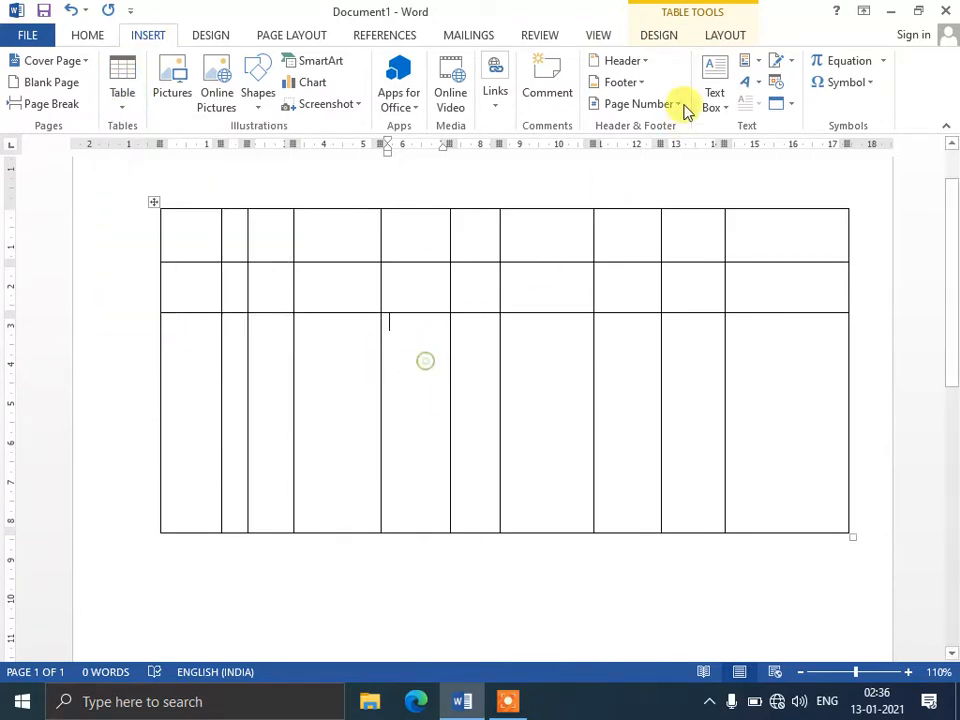
Step: Use Draw Table to split the fourth column with a full-height vertical line and divide the bottom row with two horizontal lines
click(713, 35)
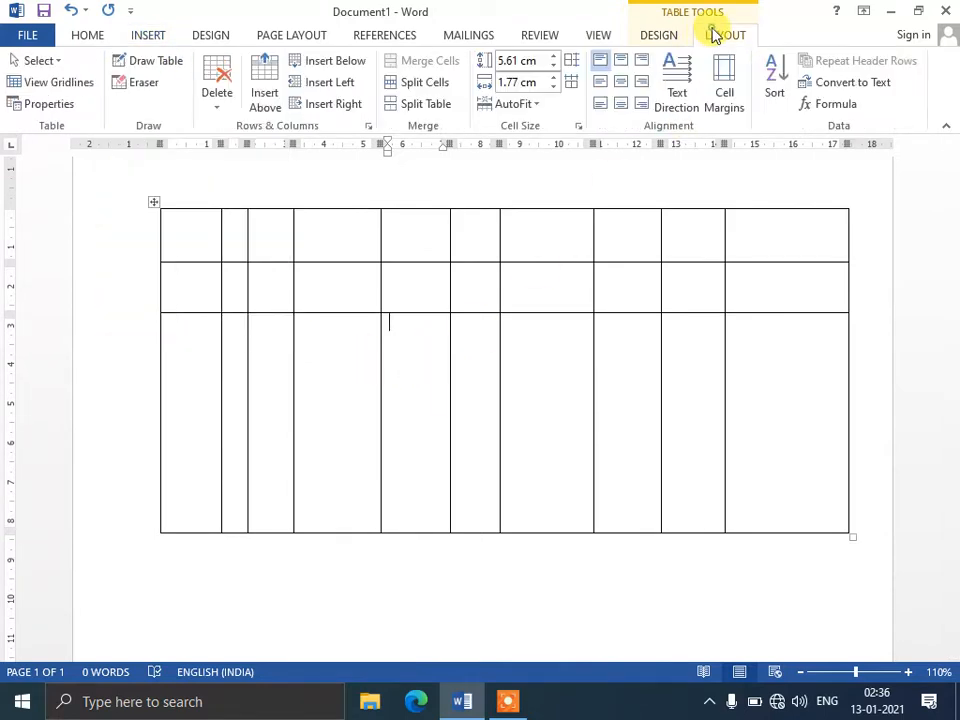
click(153, 63)
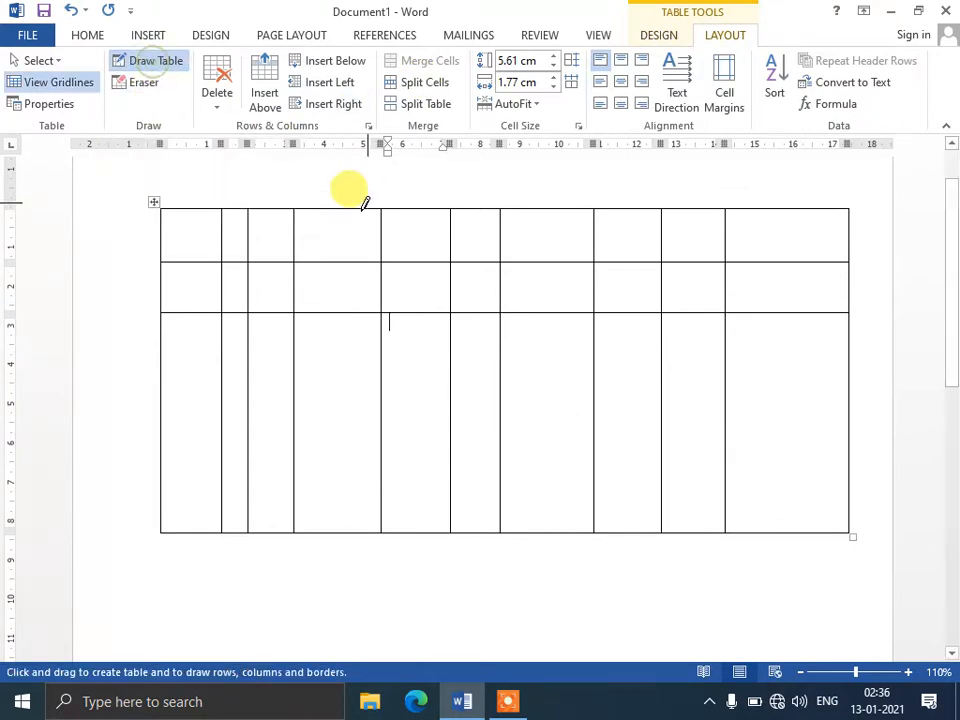
drag(338, 214, 338, 530)
drag(197, 375, 790, 378)
drag(162, 432, 816, 432)
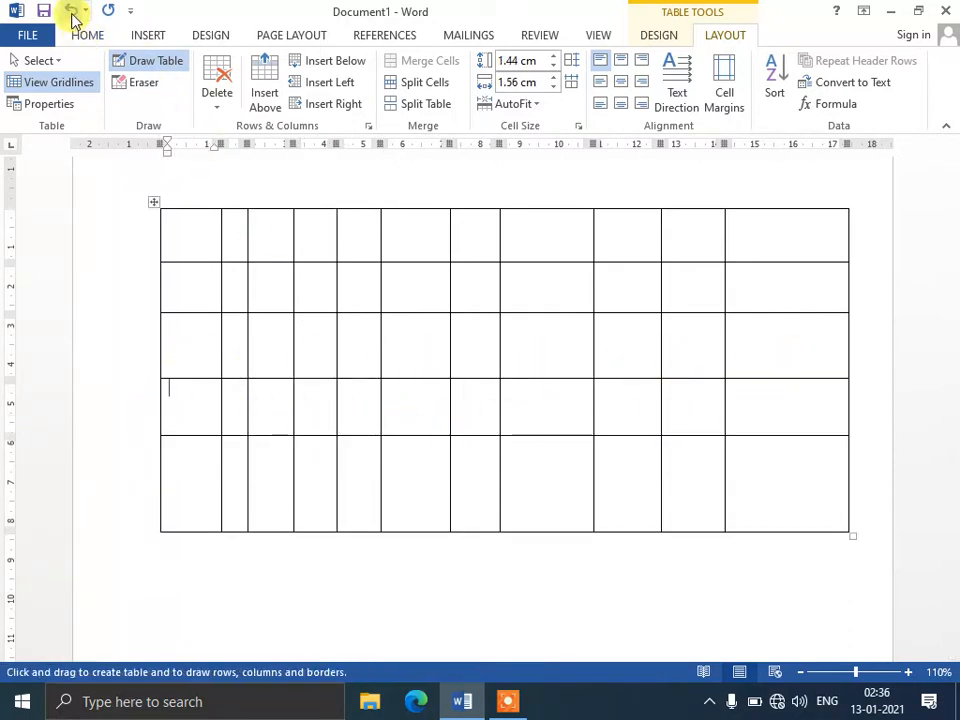
Step: Undo the lower horizontal line just drawn and erase the upper one across all columns of the bottom row
click(72, 13)
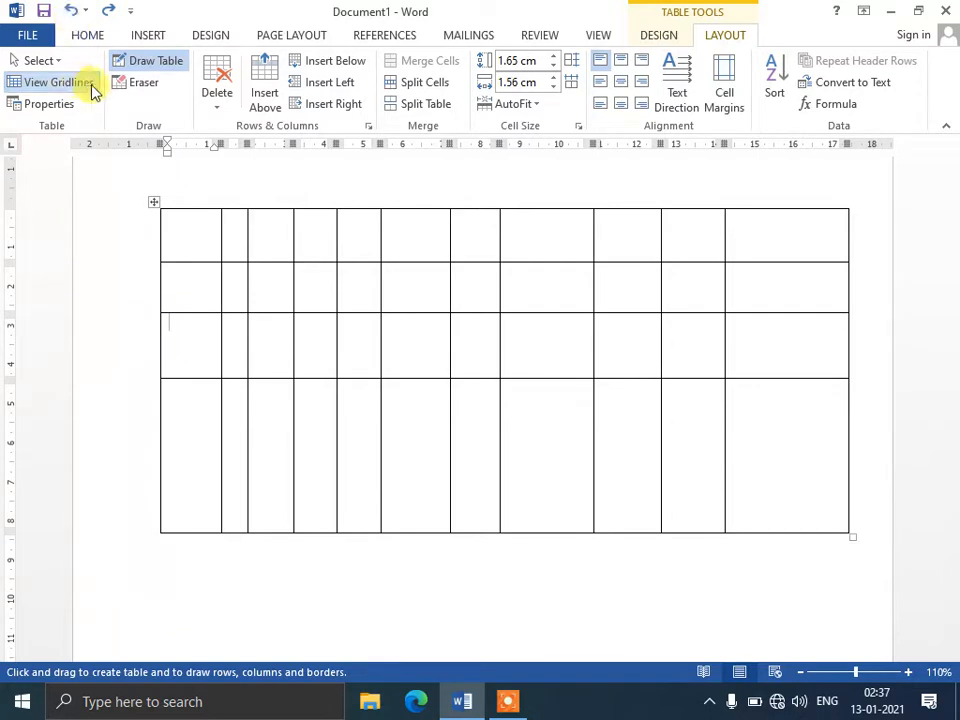
click(125, 85)
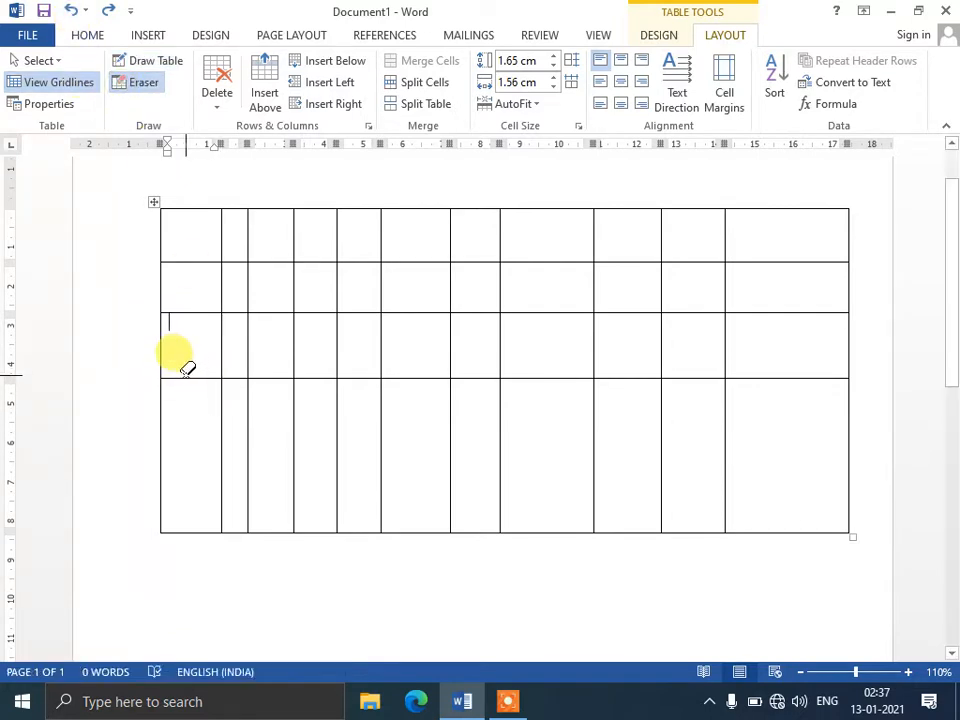
click(188, 376)
click(229, 375)
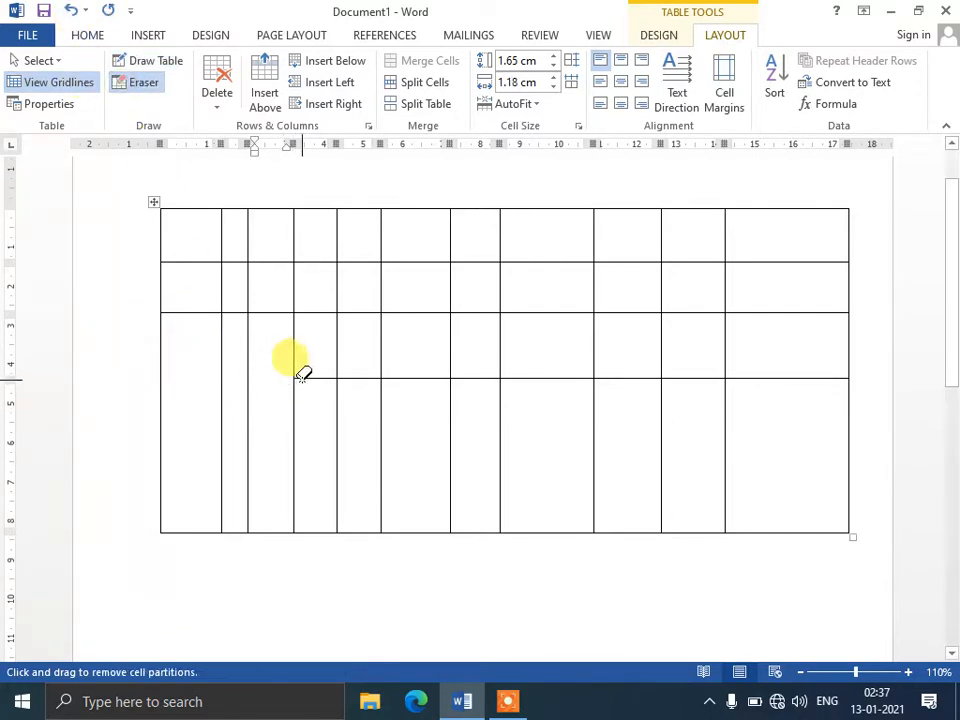
mouse_move(303, 376)
mouse_down()
mouse_move(804, 362)
mouse_move(746, 358)
mouse_up()
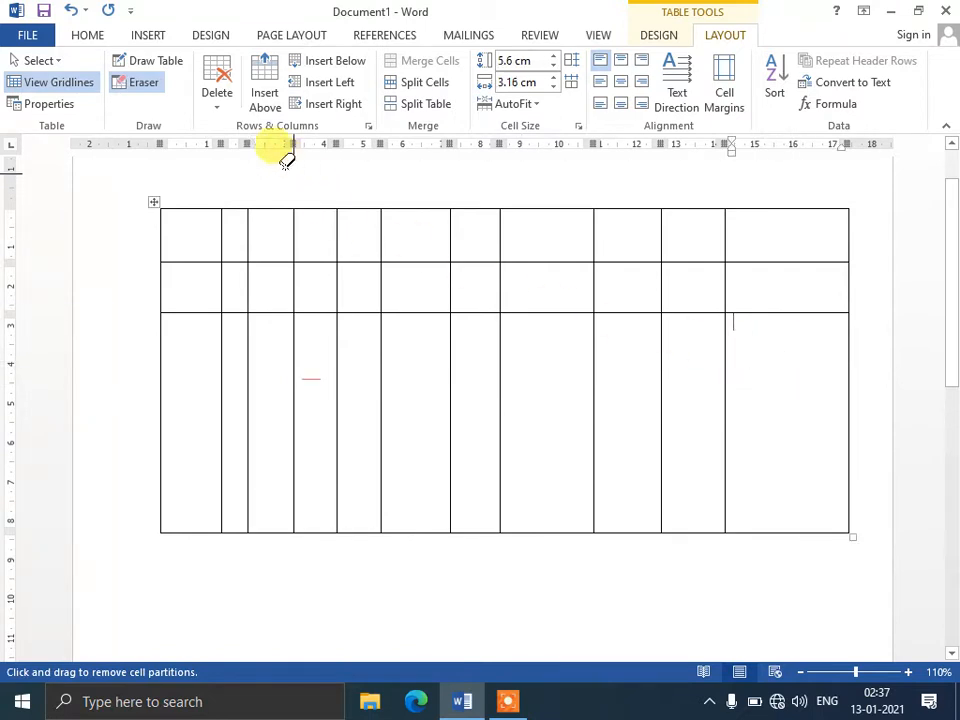
Step: Draw a horizontal line across the bottom row to split off a row about 0.77 cm high
click(171, 66)
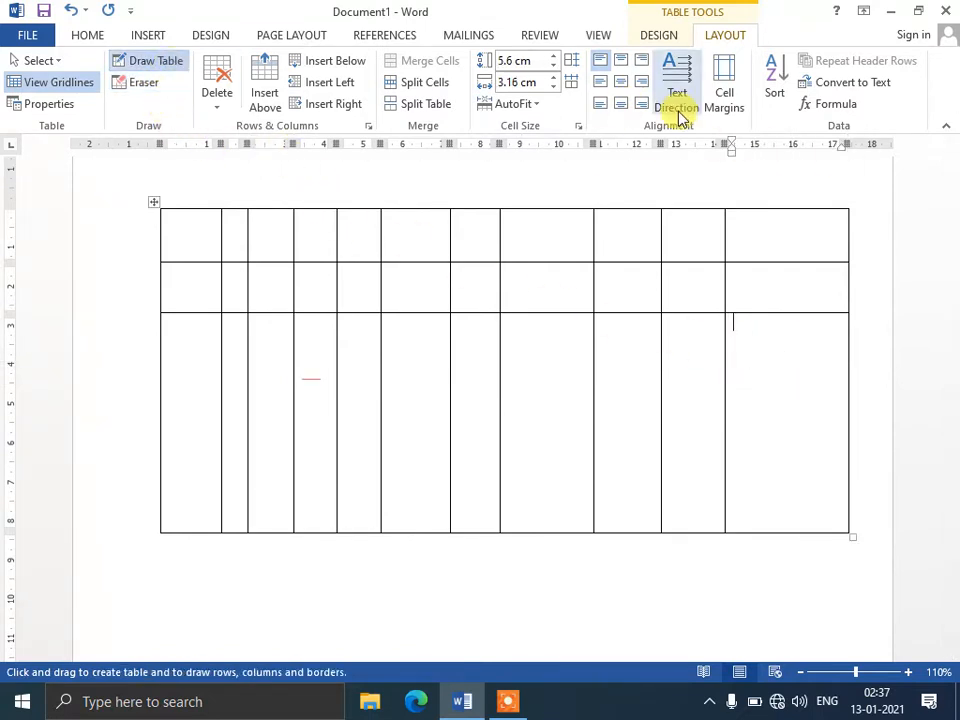
click(663, 40)
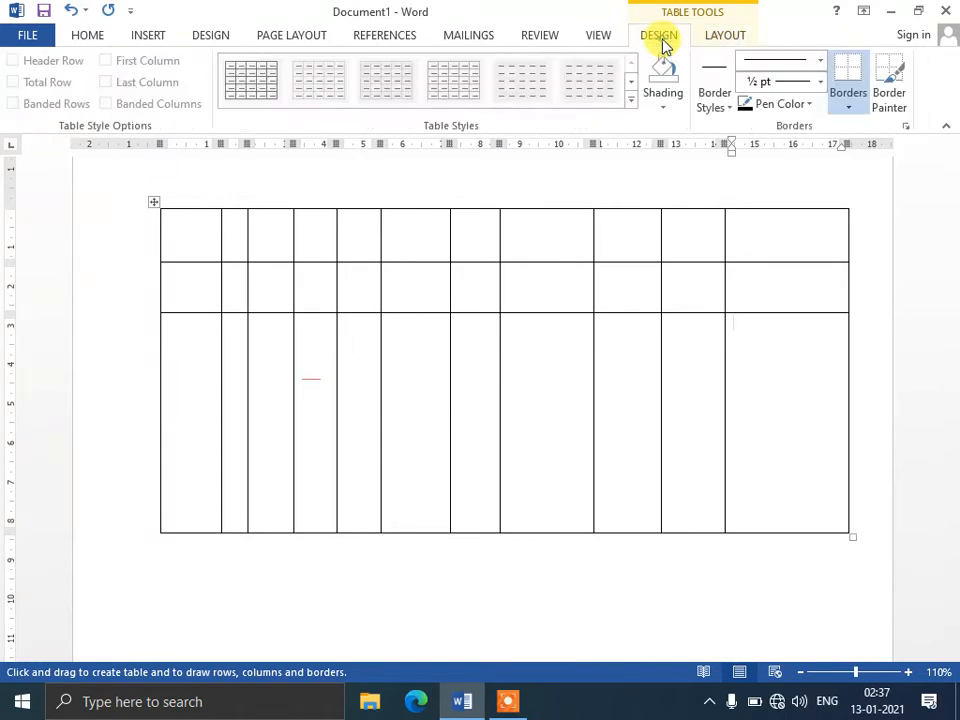
click(727, 38)
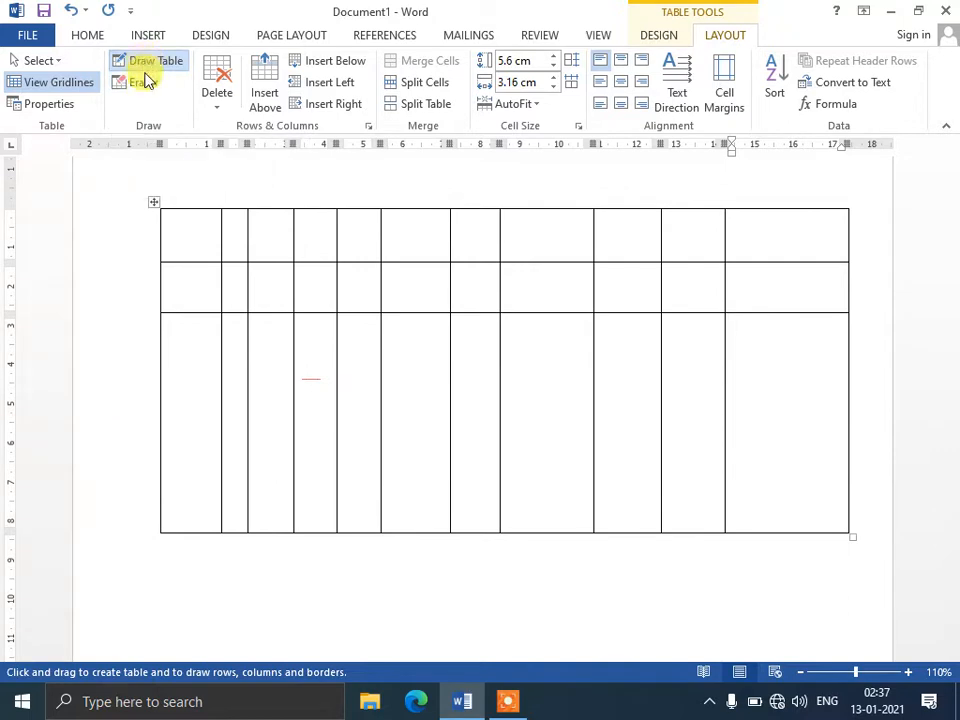
click(655, 36)
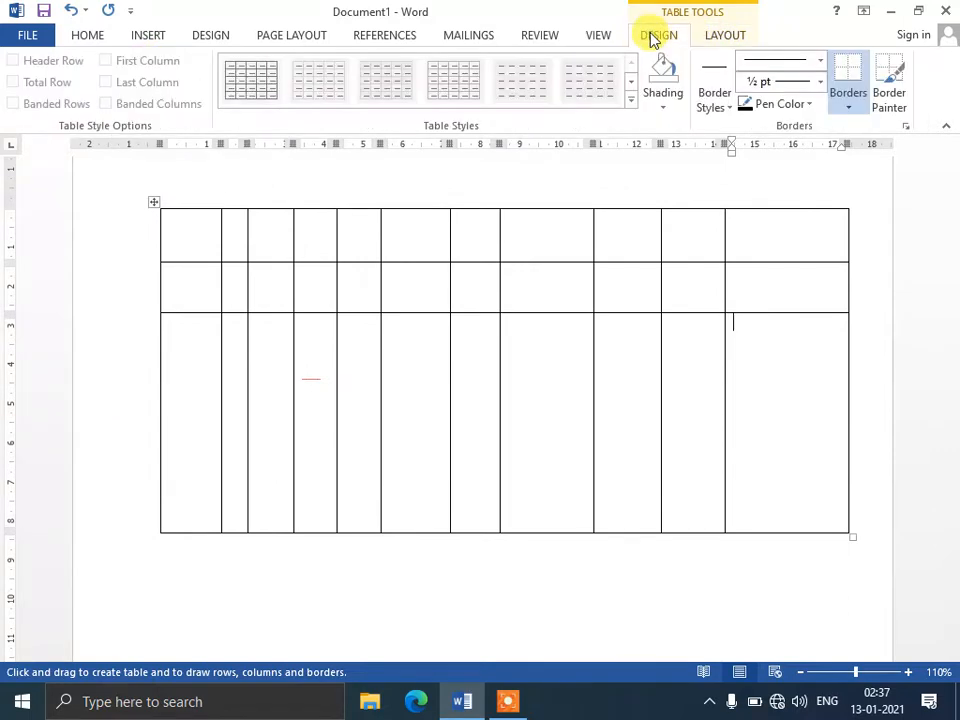
mouse_move(184, 346)
mouse_down()
mouse_move(281, 336)
mouse_move(790, 348)
mouse_up()
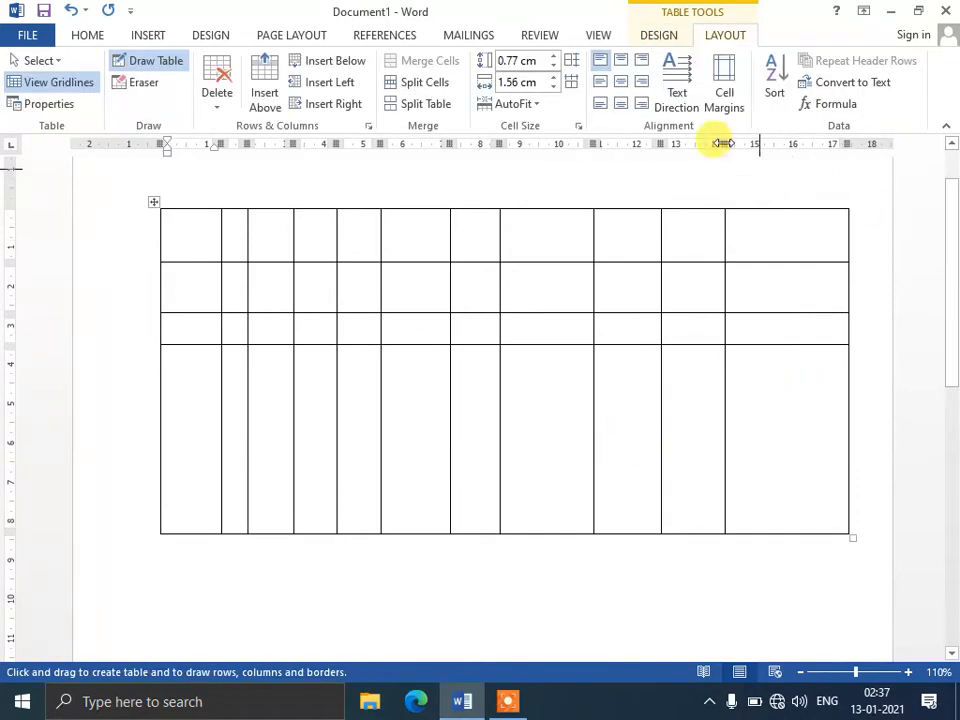
Step: Choose the blue 1 ½ pt theme border style and draw a horizontal line across the bottom row, about 1.63 cm below its upper edge
click(668, 40)
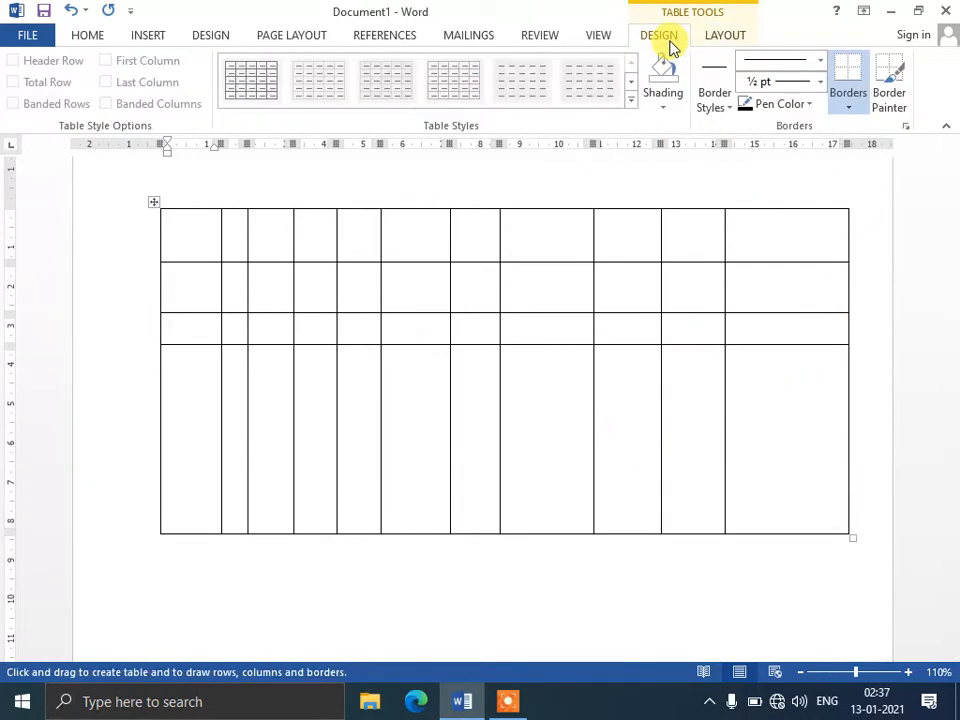
click(716, 104)
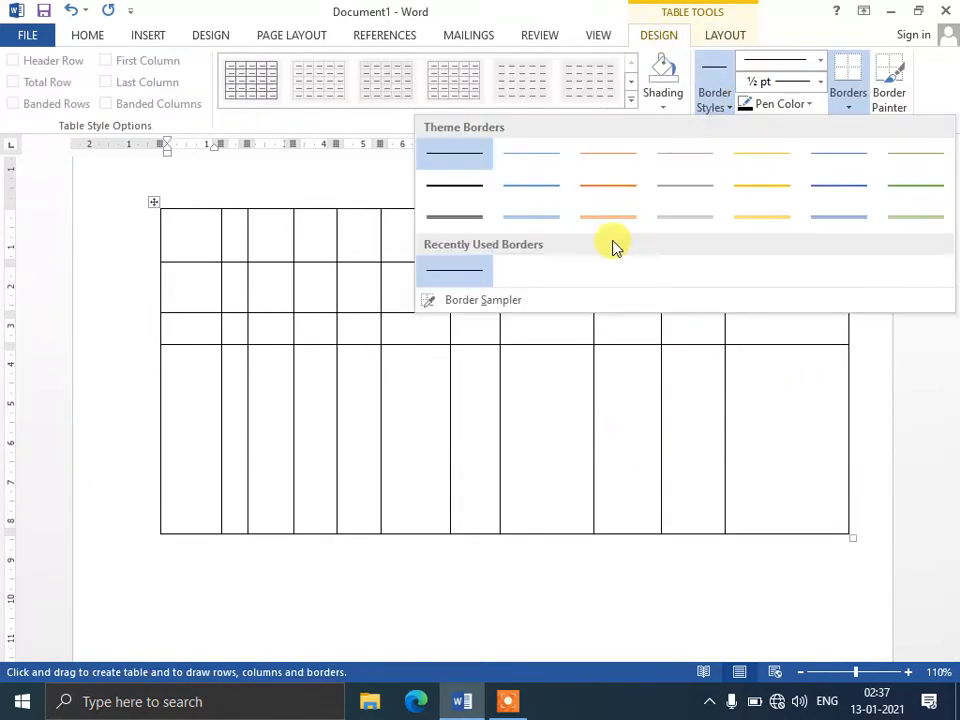
click(462, 214)
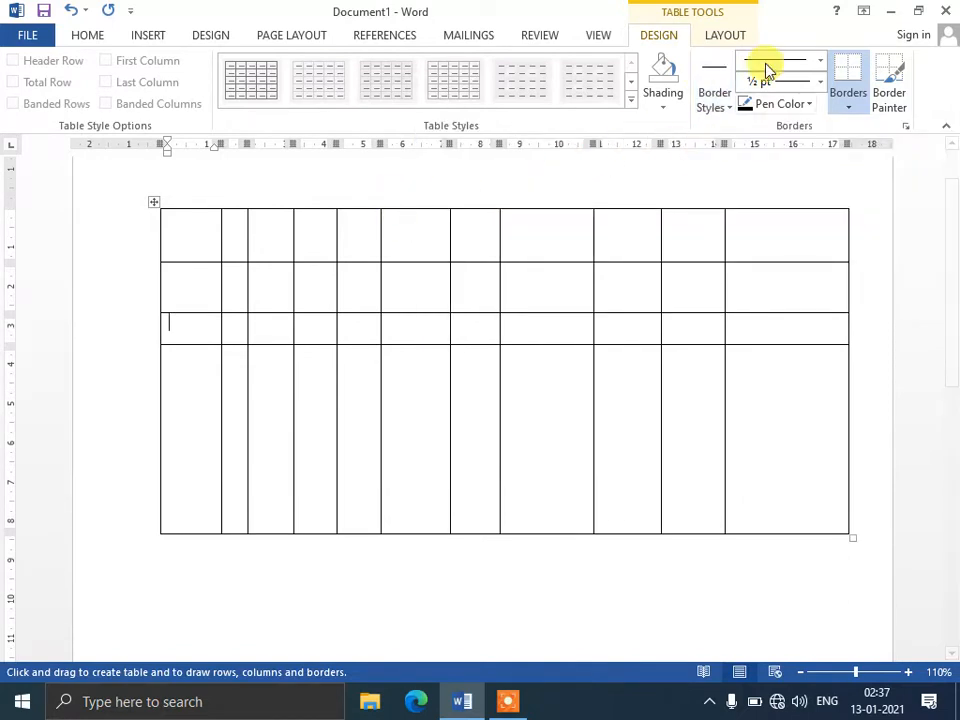
click(778, 105)
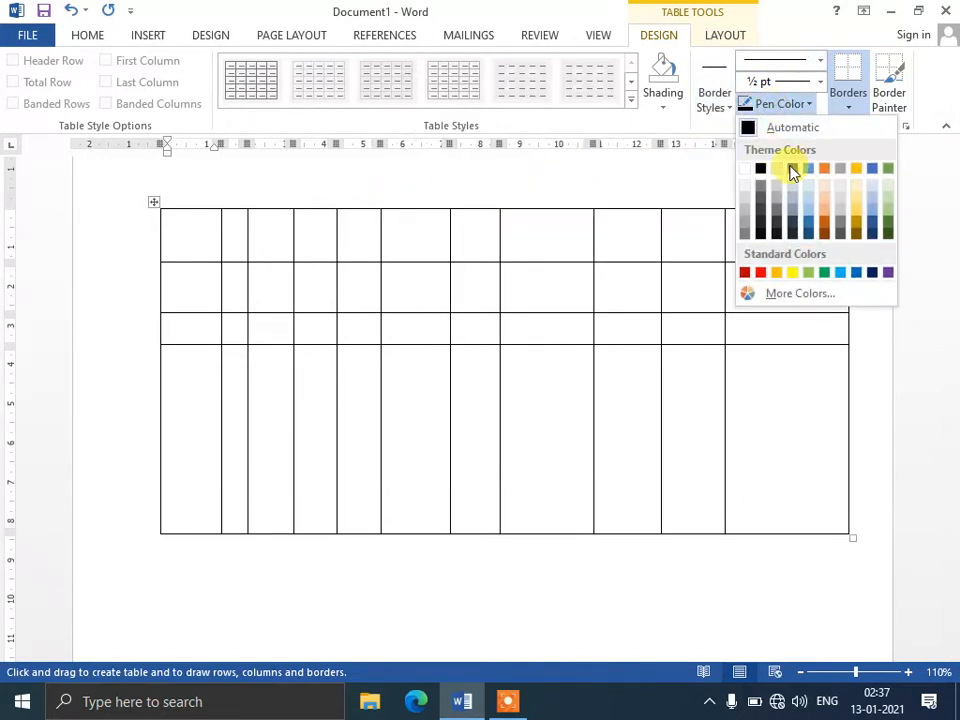
click(624, 242)
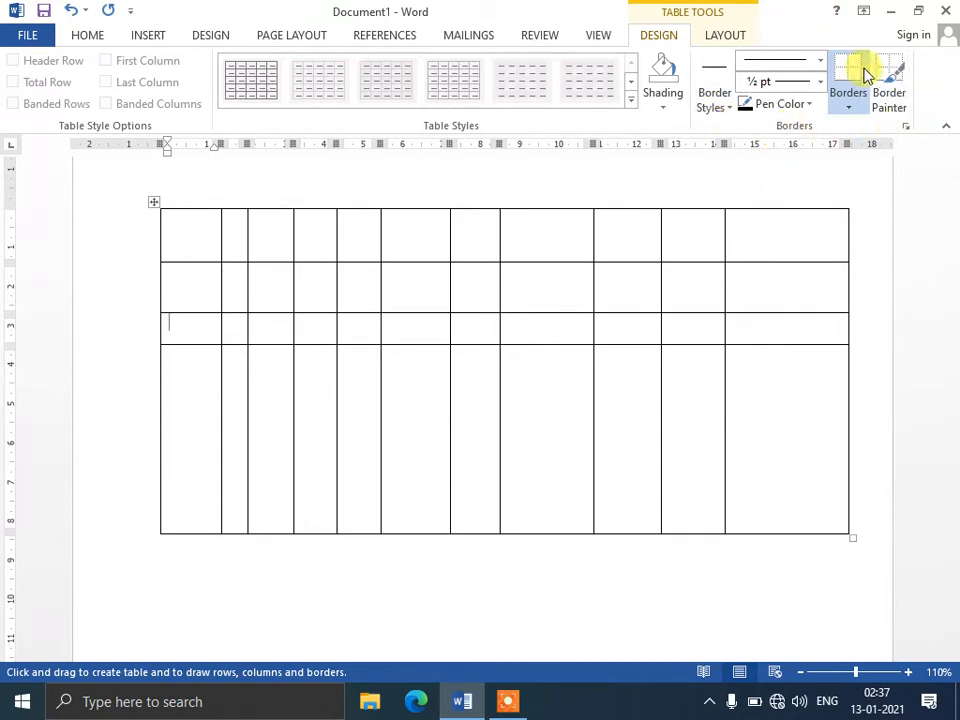
click(718, 92)
click(524, 188)
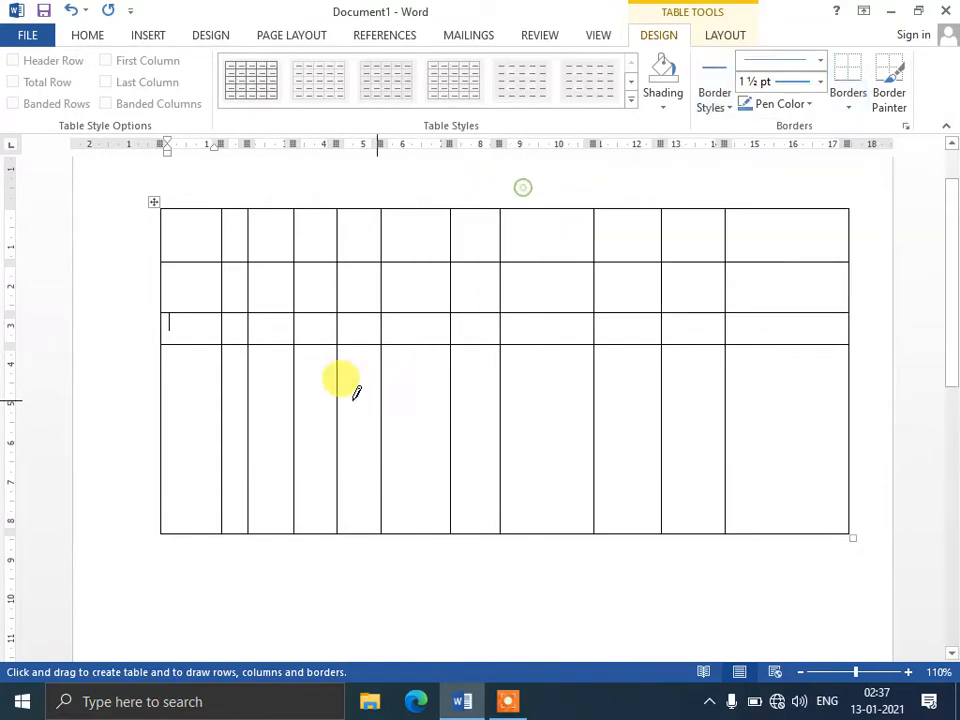
drag(180, 407, 839, 405)
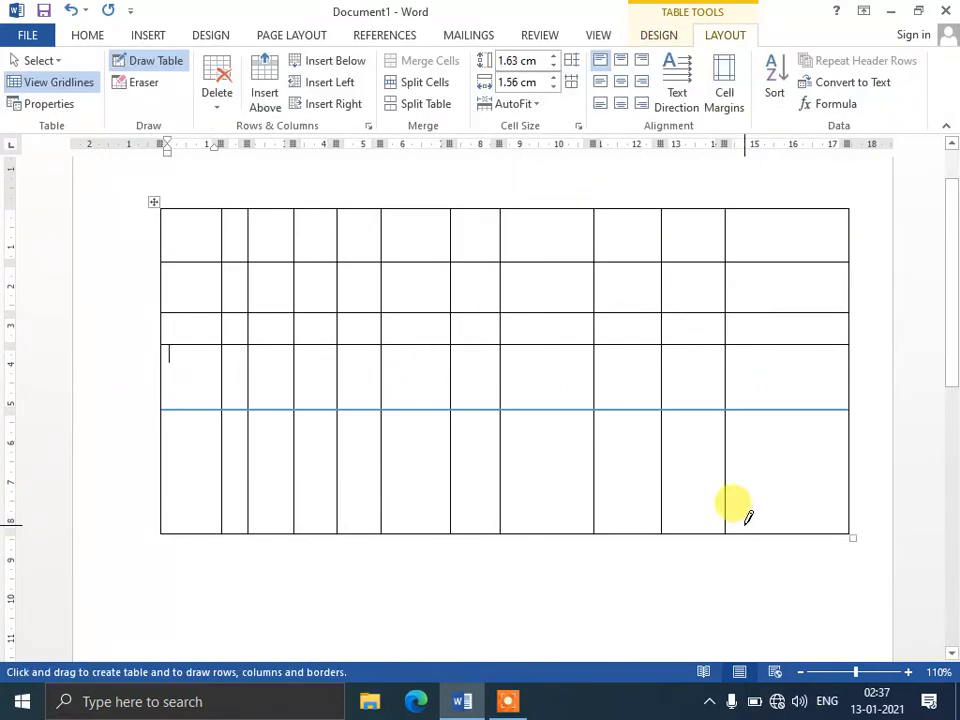
Step: Set the pen color to red and draw a horizontal line across the bottom row, below the blue line
click(662, 38)
click(806, 104)
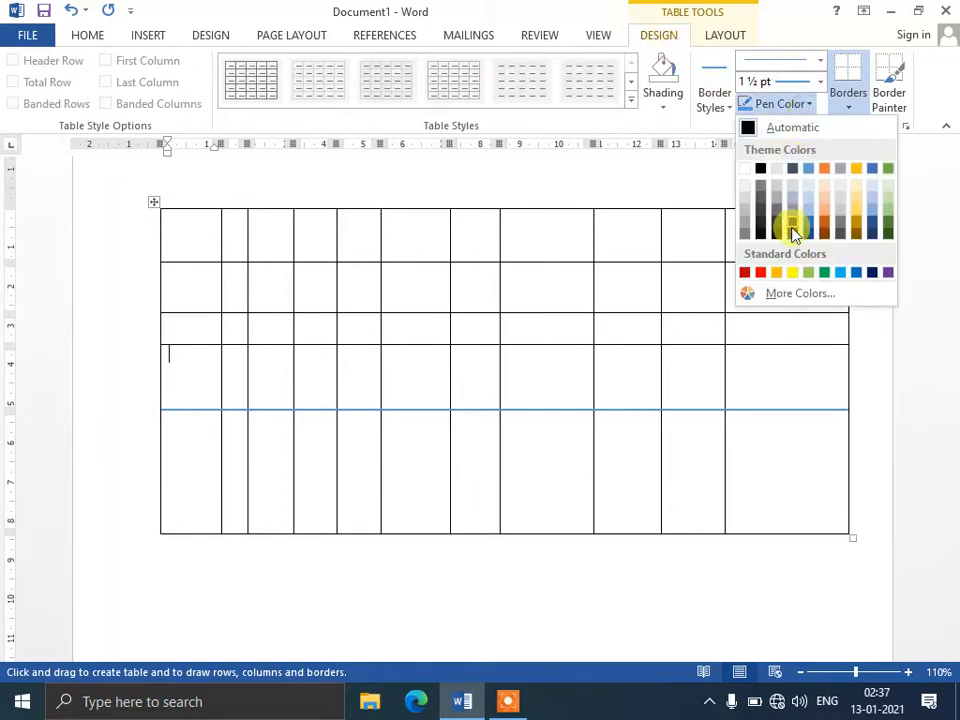
click(768, 274)
drag(182, 456, 877, 458)
Step: Set the border line weight to 4 ½ pt and review the theme border styles
click(660, 37)
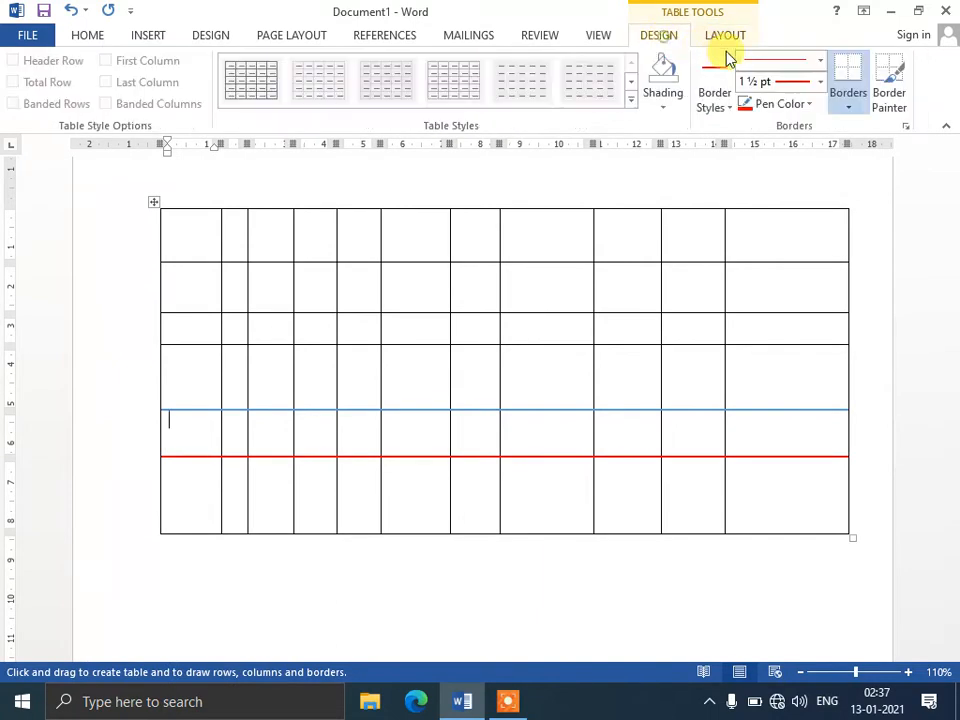
click(762, 84)
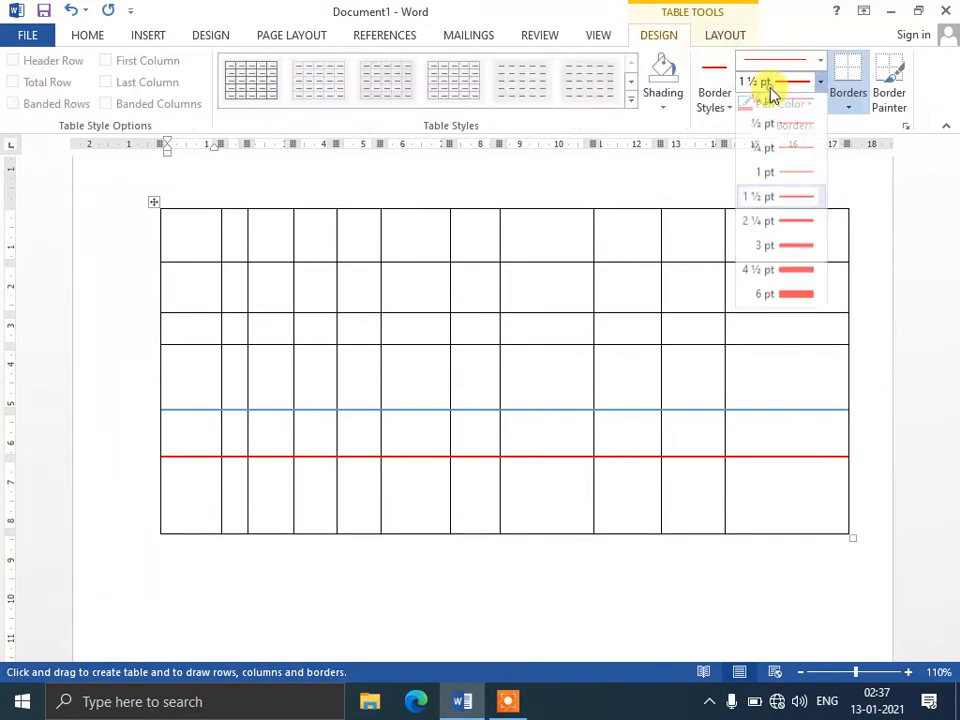
click(785, 285)
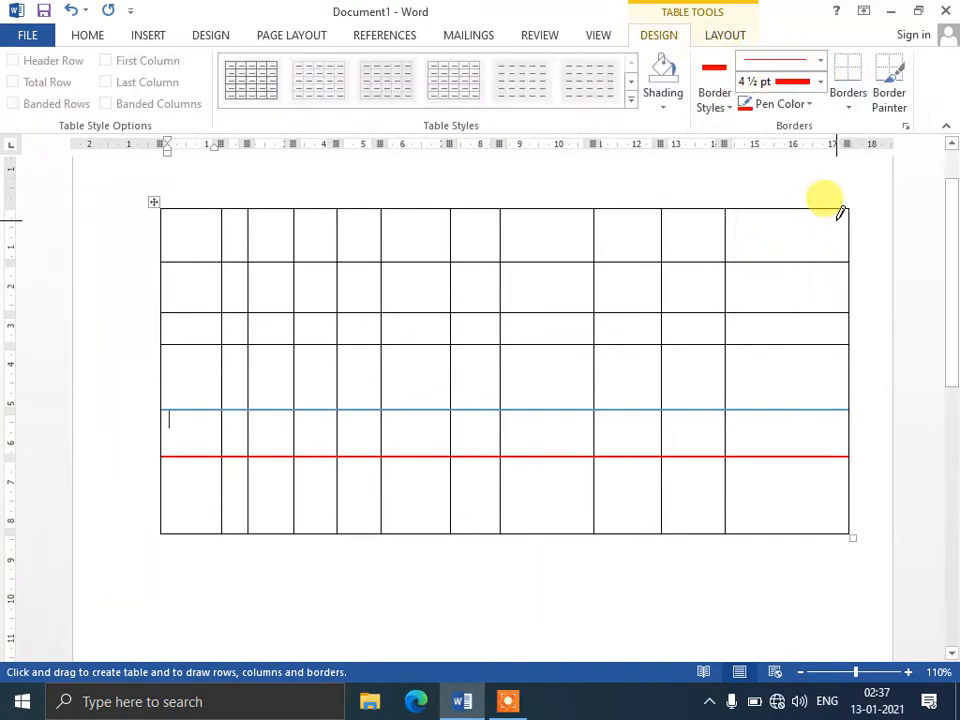
click(711, 106)
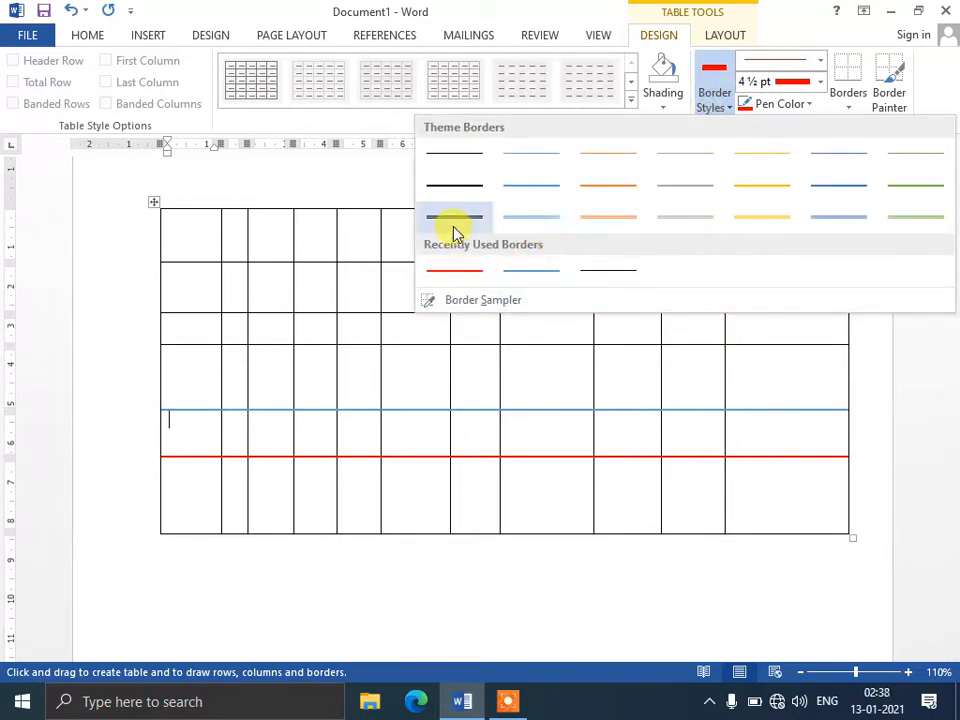
click(735, 396)
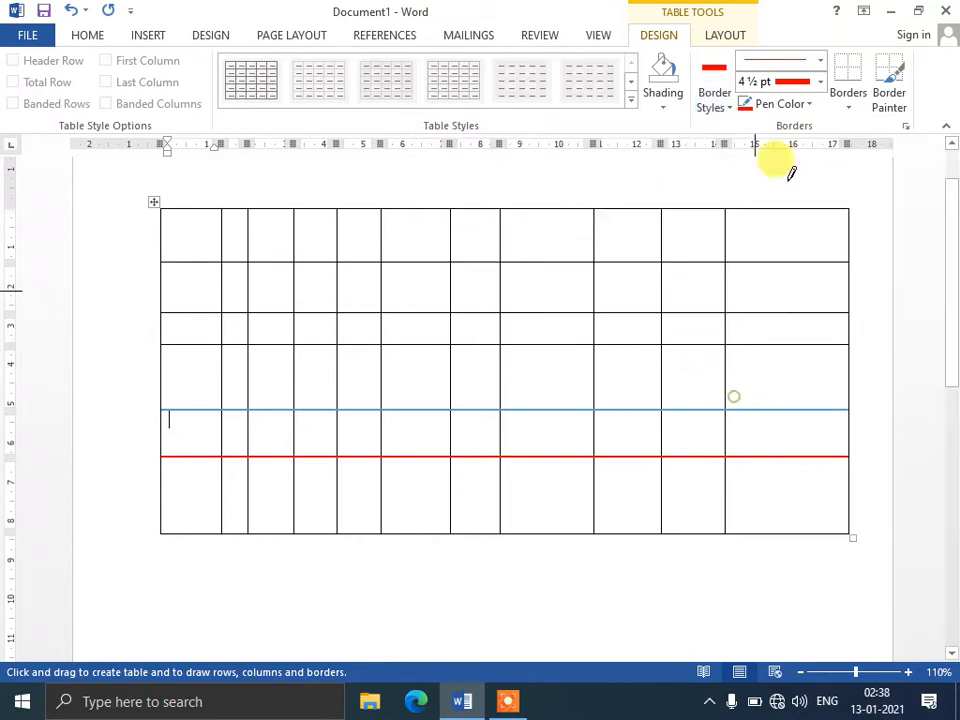
Step: Choose the red thin-thick double line style at 3 pt and draw it across the row directly above the blue line
click(820, 57)
drag(831, 191, 827, 330)
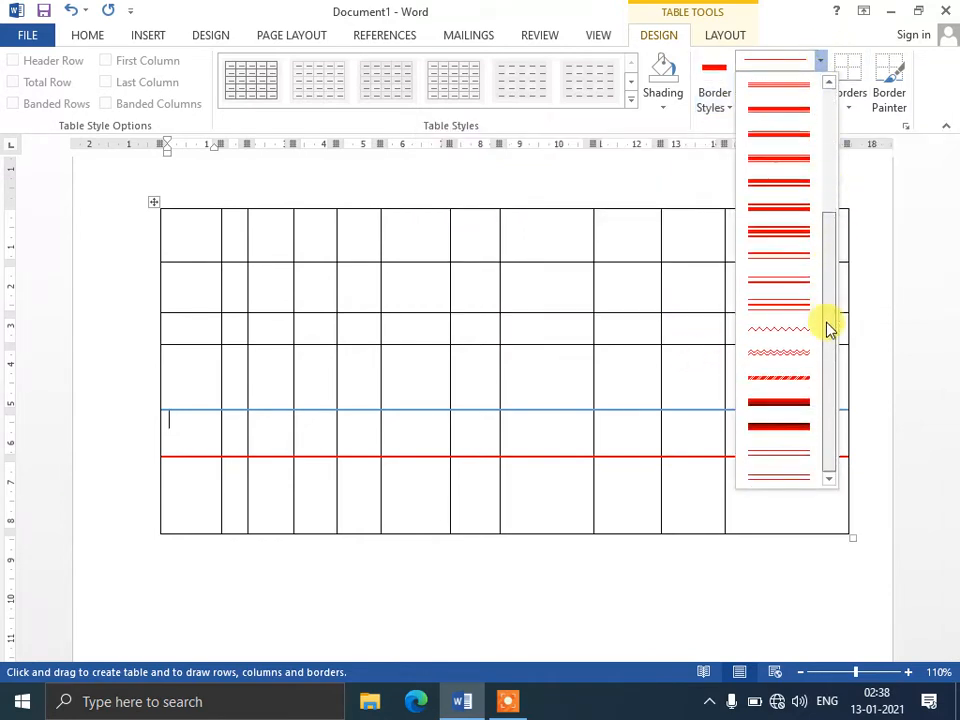
click(791, 205)
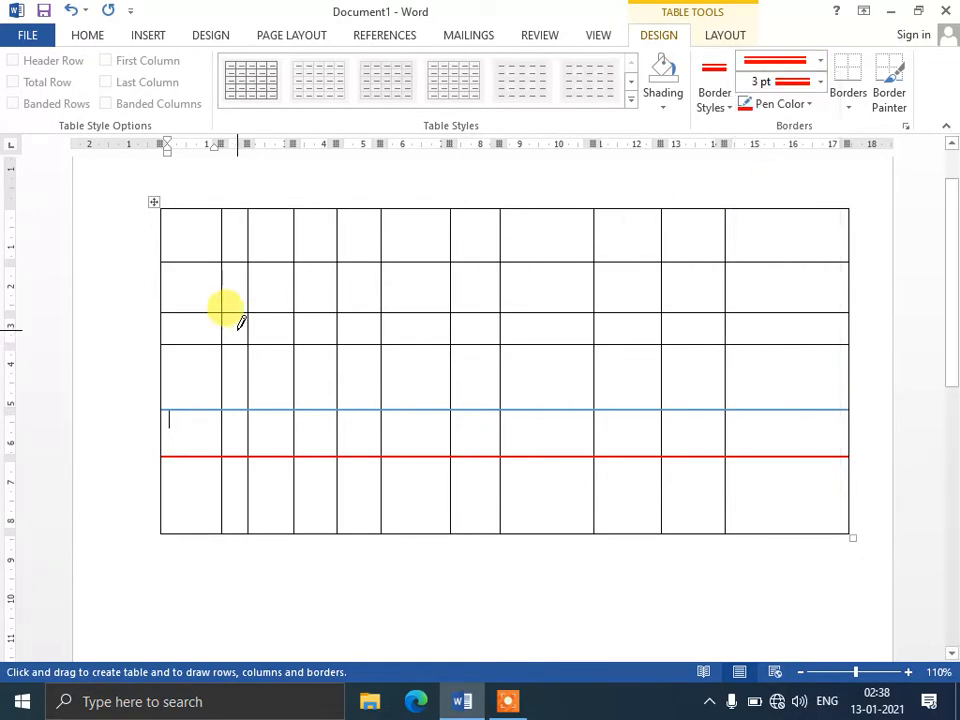
mouse_move(182, 360)
mouse_down()
mouse_move(565, 375)
mouse_move(840, 368)
mouse_up()
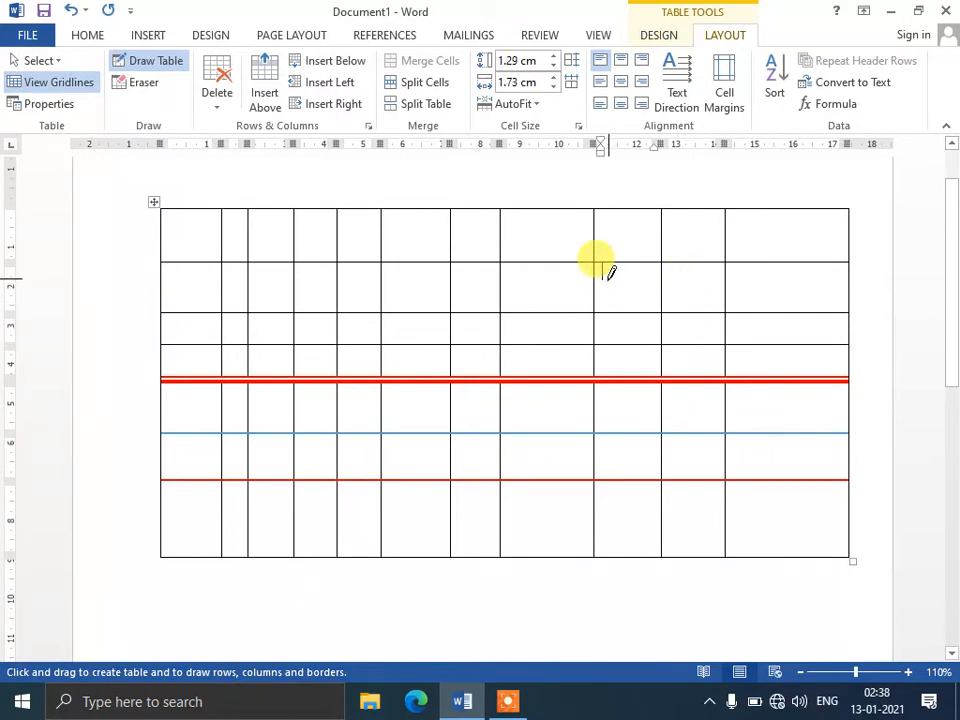
click(661, 35)
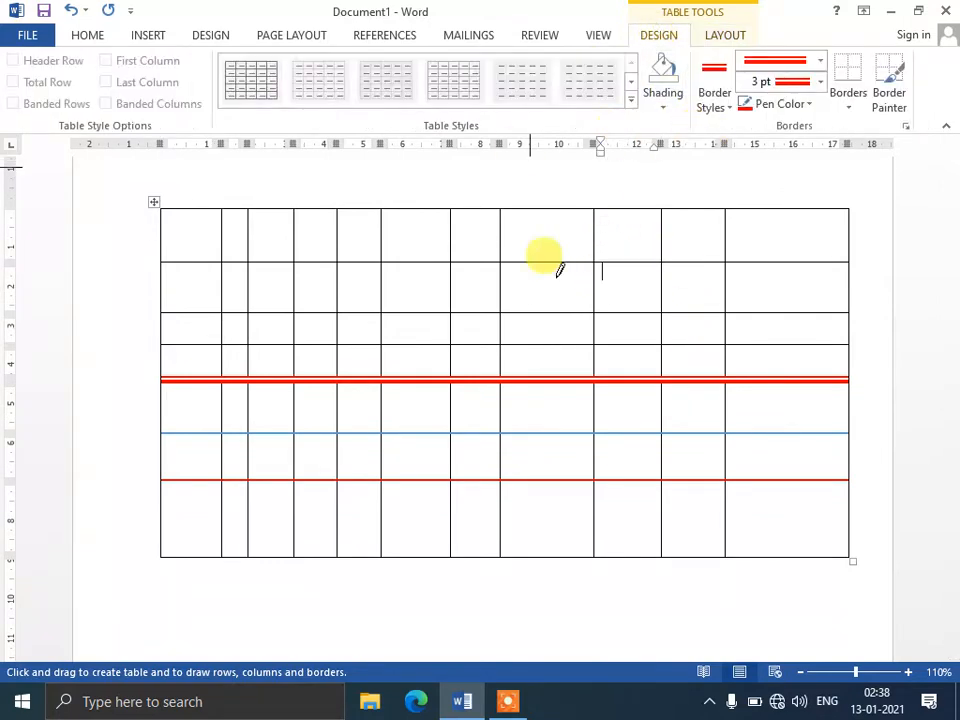
click(848, 106)
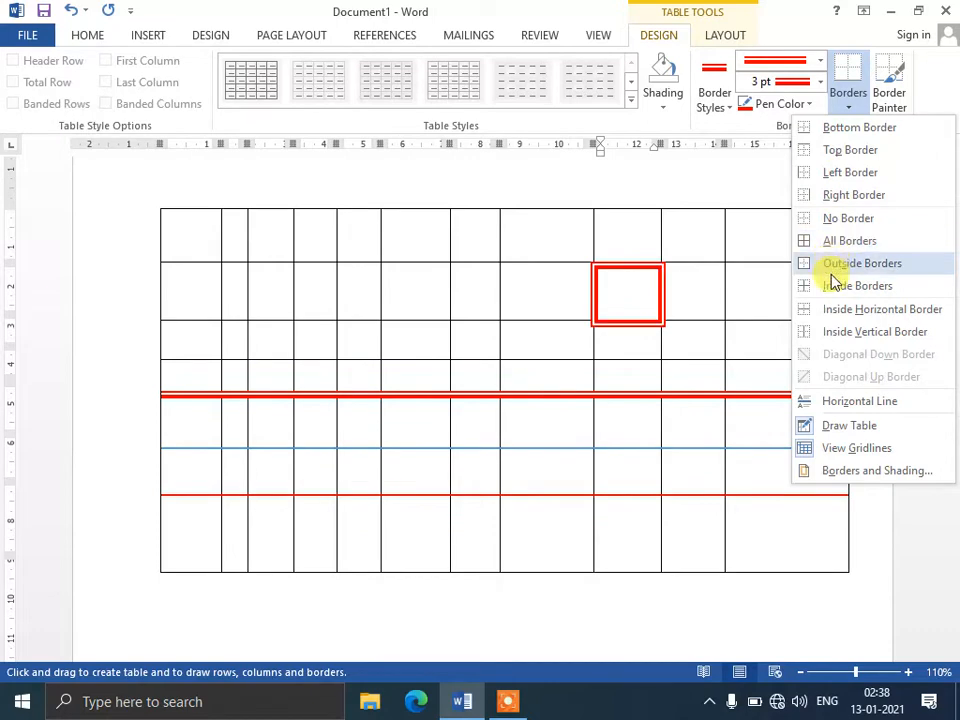
click(696, 236)
click(851, 108)
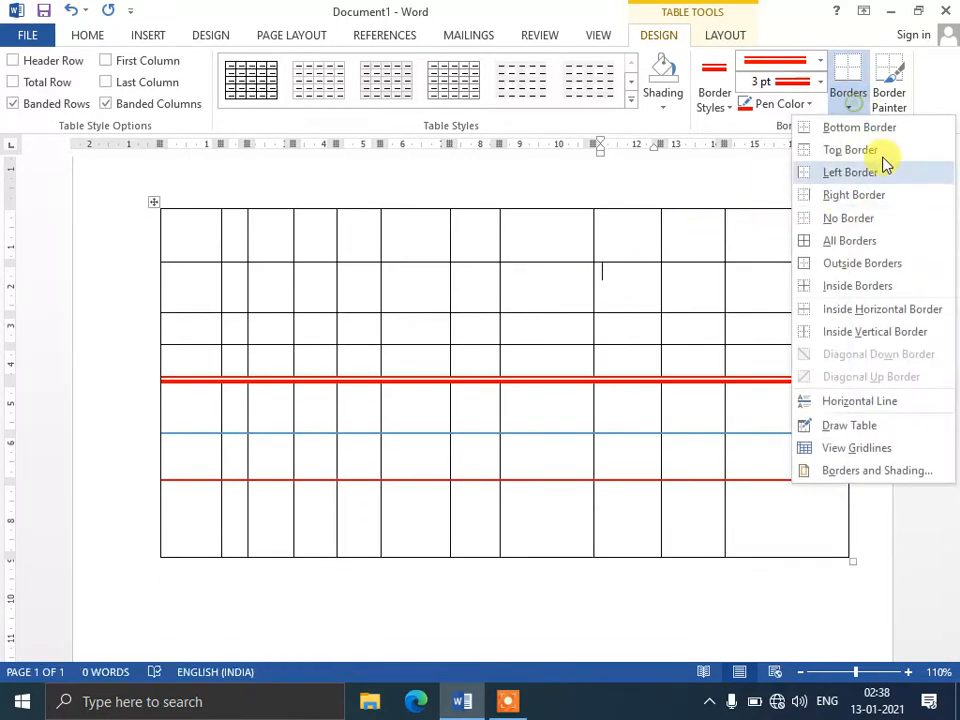
click(706, 238)
Step: Shade the top-row cell in the eighth column medium gray, trying darker gray theme colors first
click(515, 238)
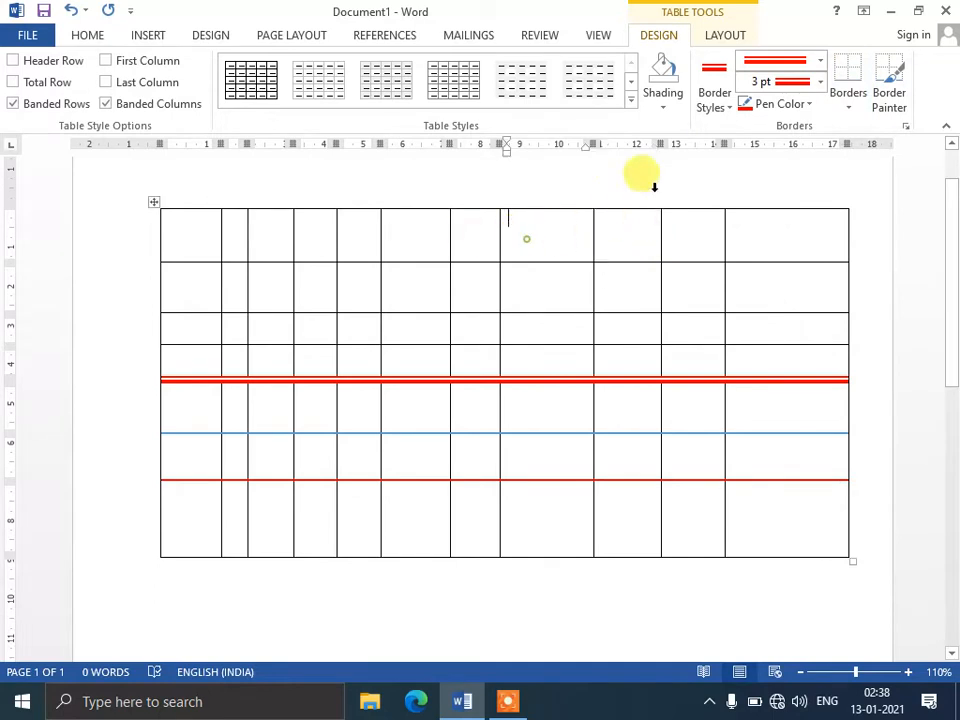
click(660, 108)
click(676, 186)
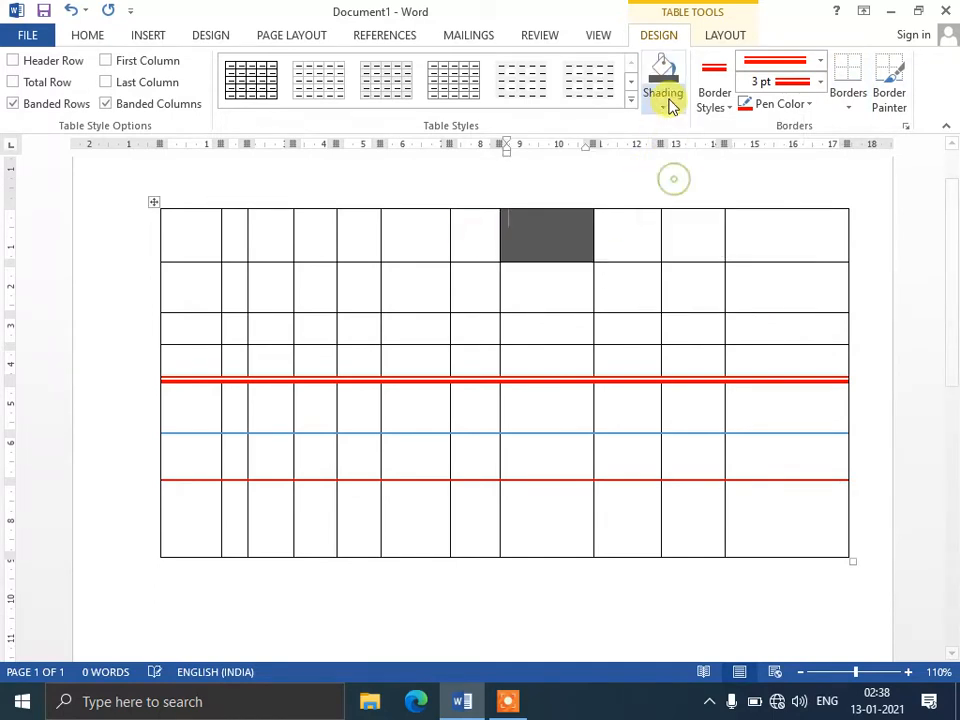
click(663, 107)
click(714, 197)
click(663, 107)
click(746, 197)
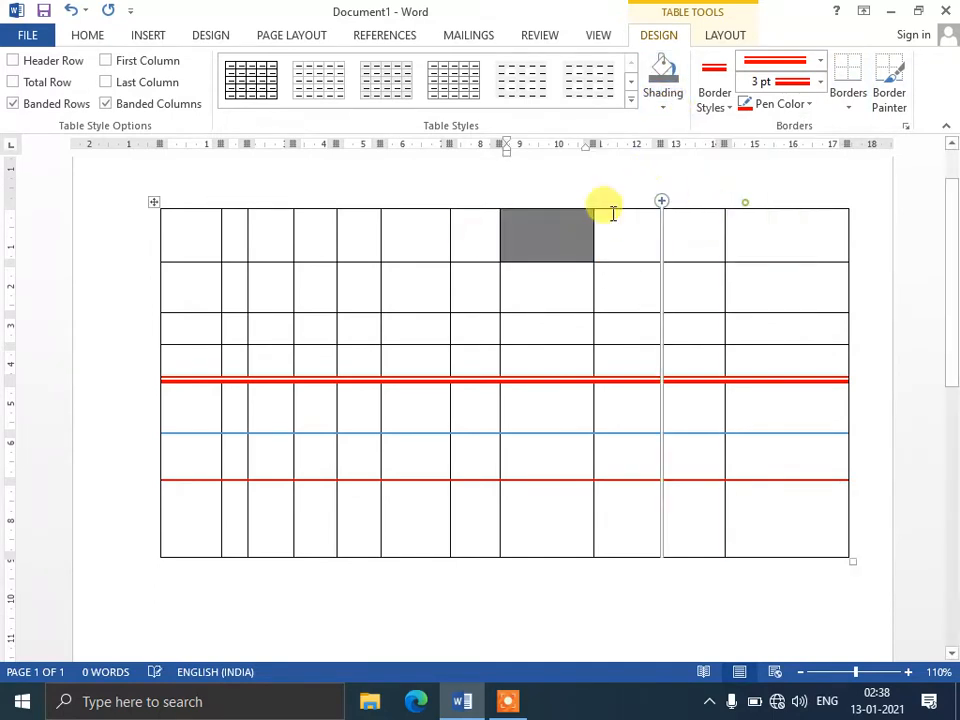
Step: Shade the top-row cell in the seventh column with the darkest blue-gray theme color
click(480, 216)
click(663, 107)
click(698, 205)
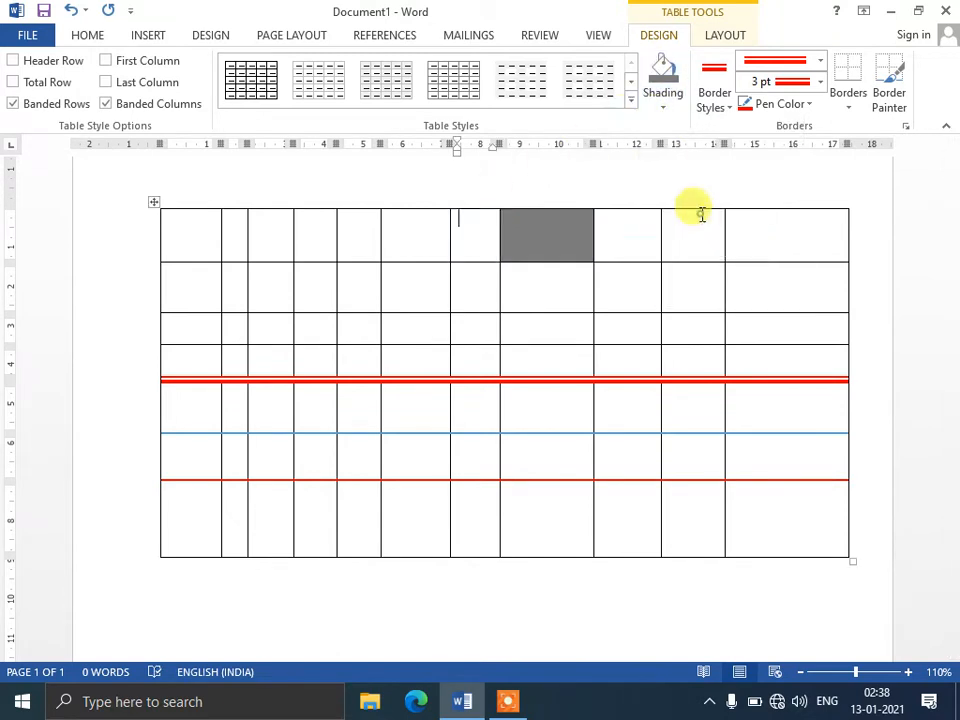
Step: Try several gray theme shades on the top-row cell in the sixth column, ending with medium gray
click(399, 244)
click(657, 113)
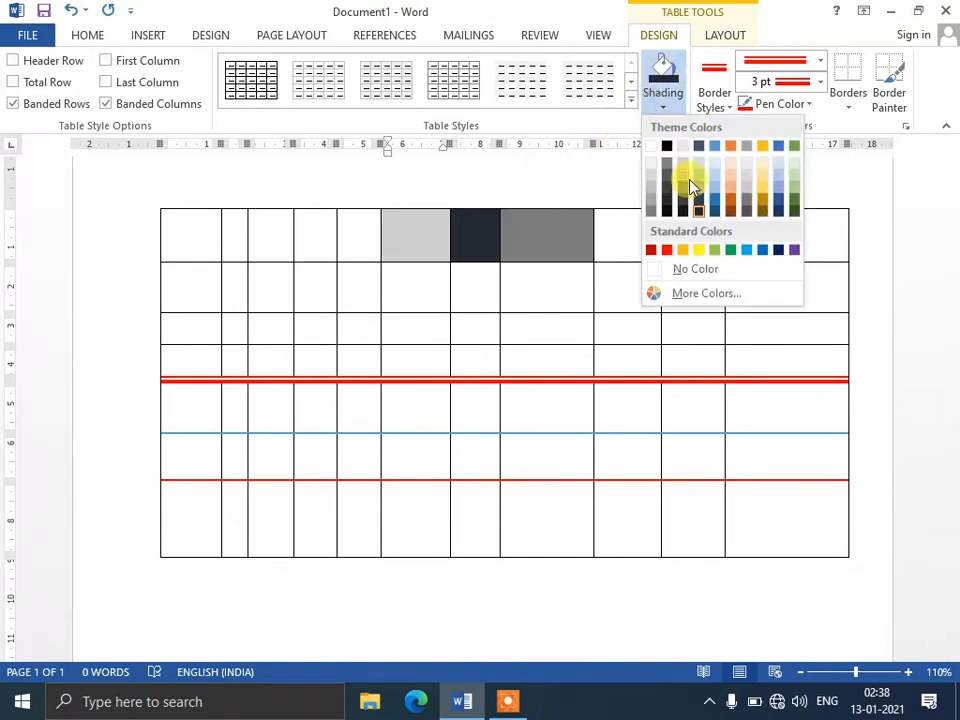
click(683, 175)
click(663, 107)
click(746, 214)
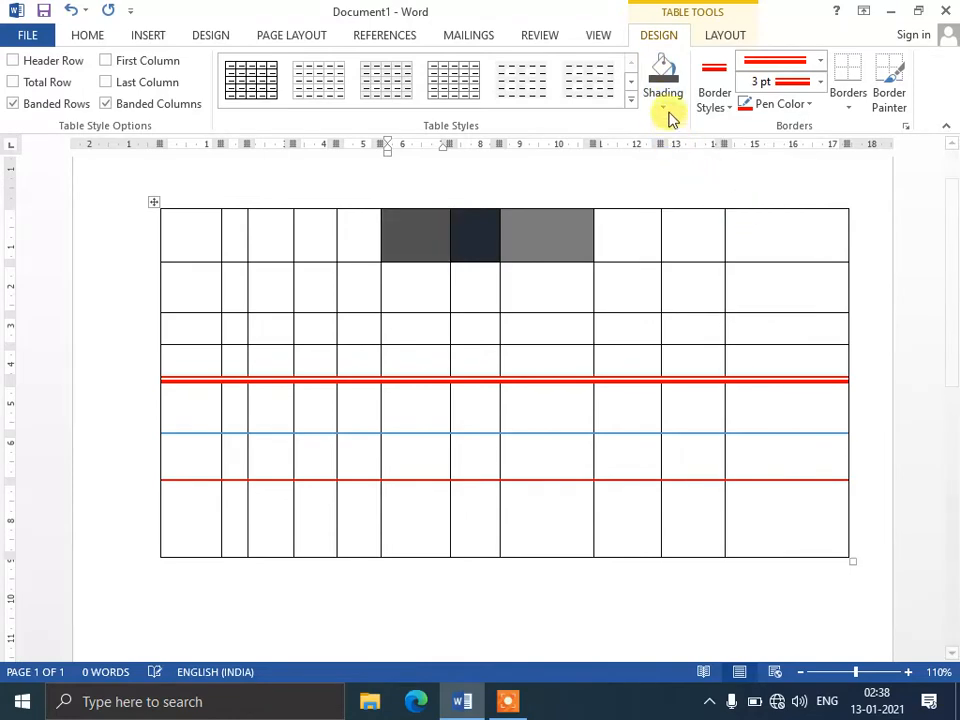
click(664, 110)
click(744, 197)
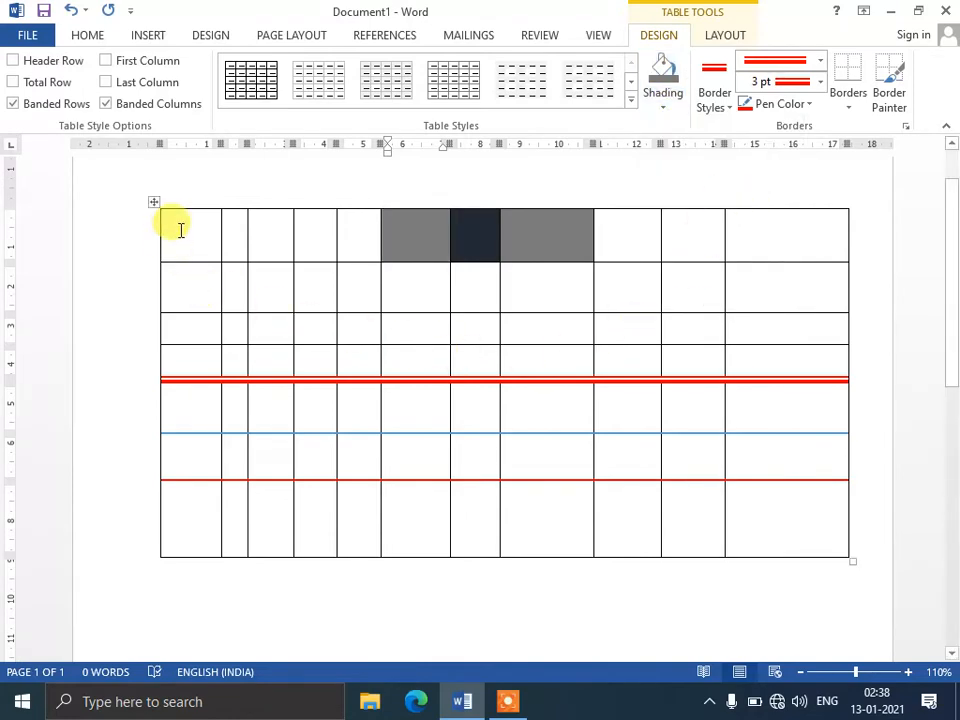
Step: Undo the shading of the top-row cells in the sixth and seventh columns
drag(180, 227, 773, 527)
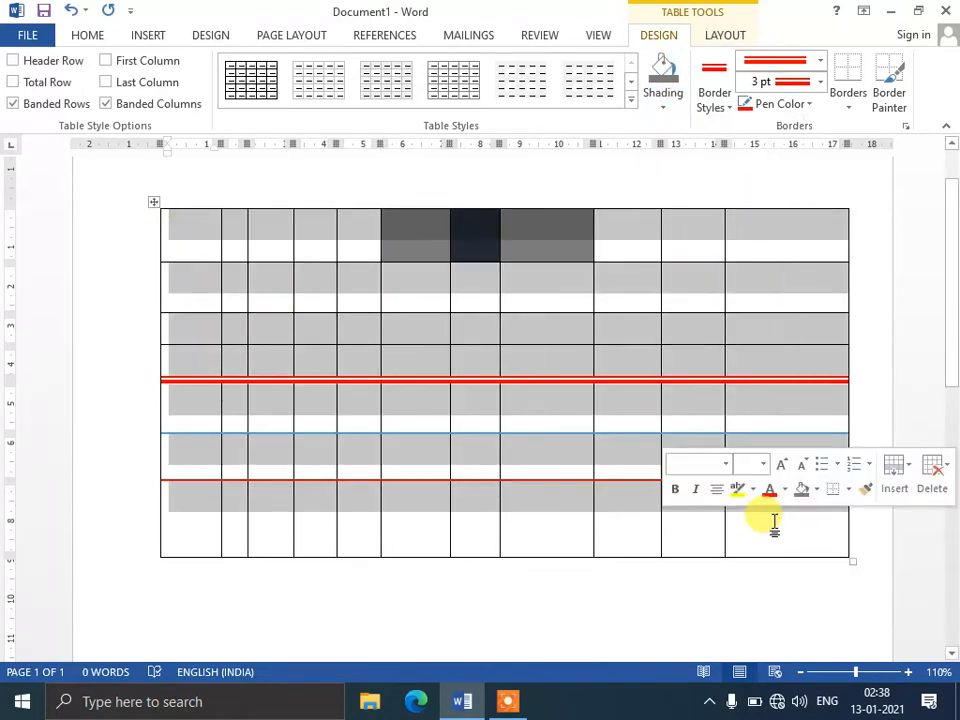
key(Left)
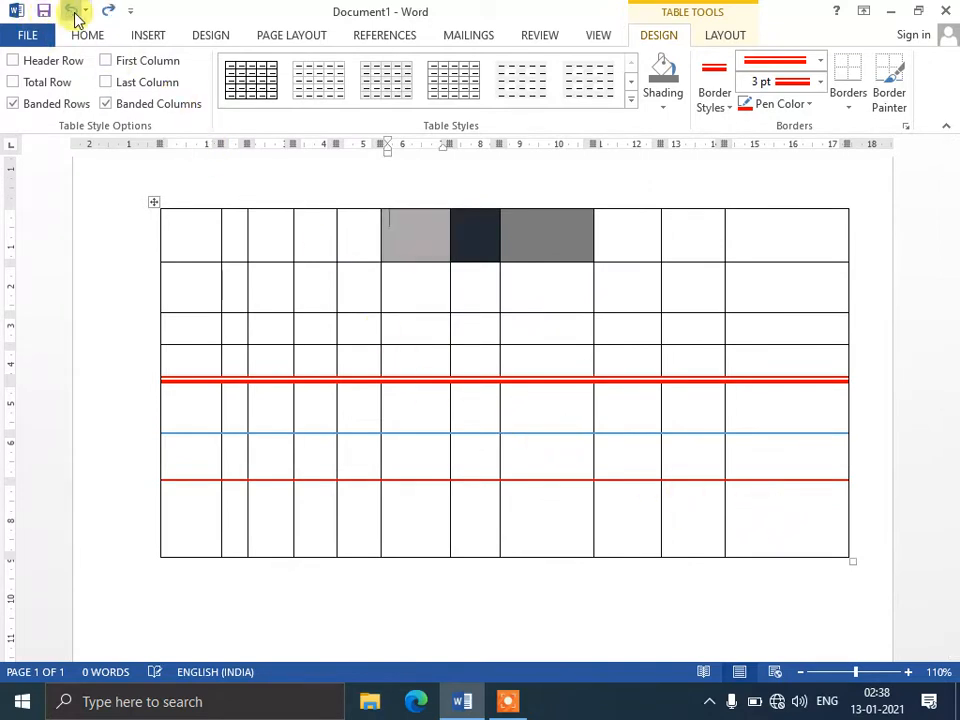
click(75, 12)
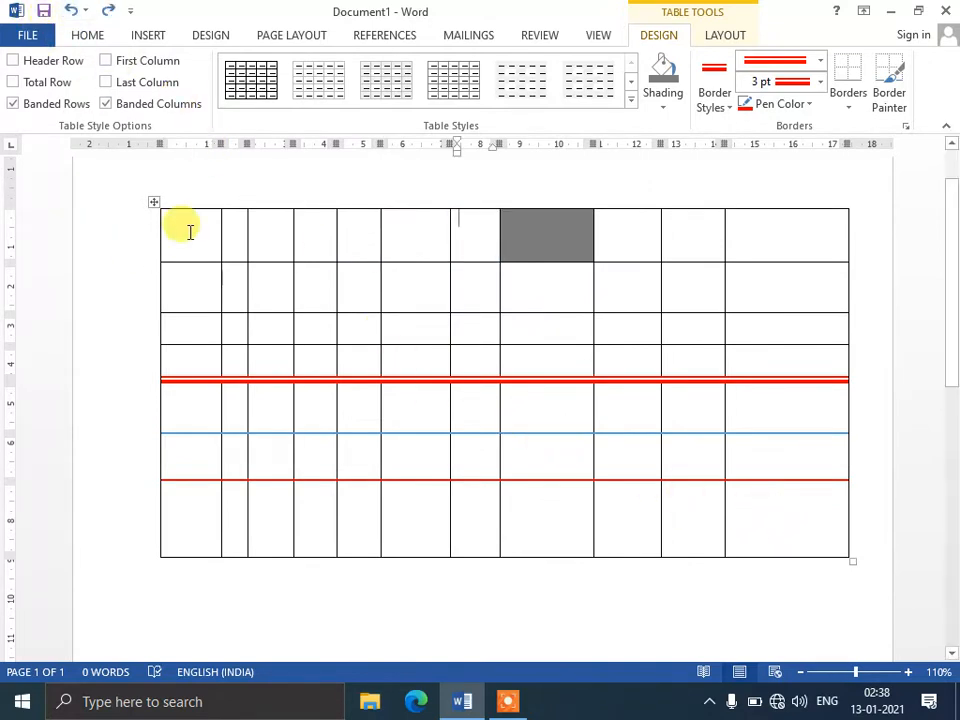
Step: Delete the entire hand-drawn table from the document
drag(189, 229, 745, 520)
click(745, 521)
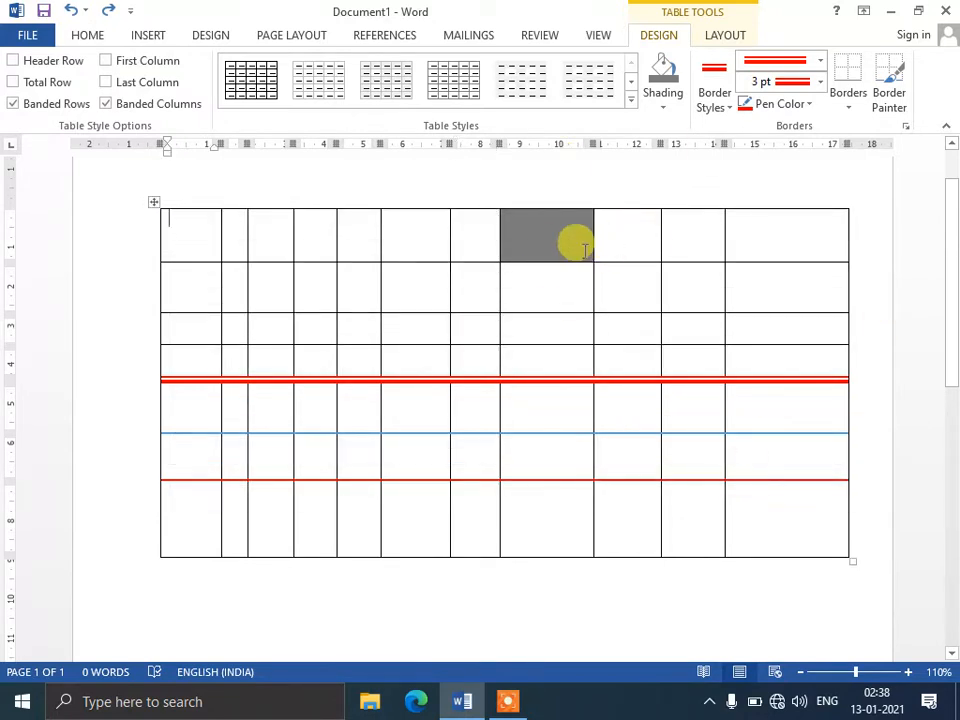
click(412, 280)
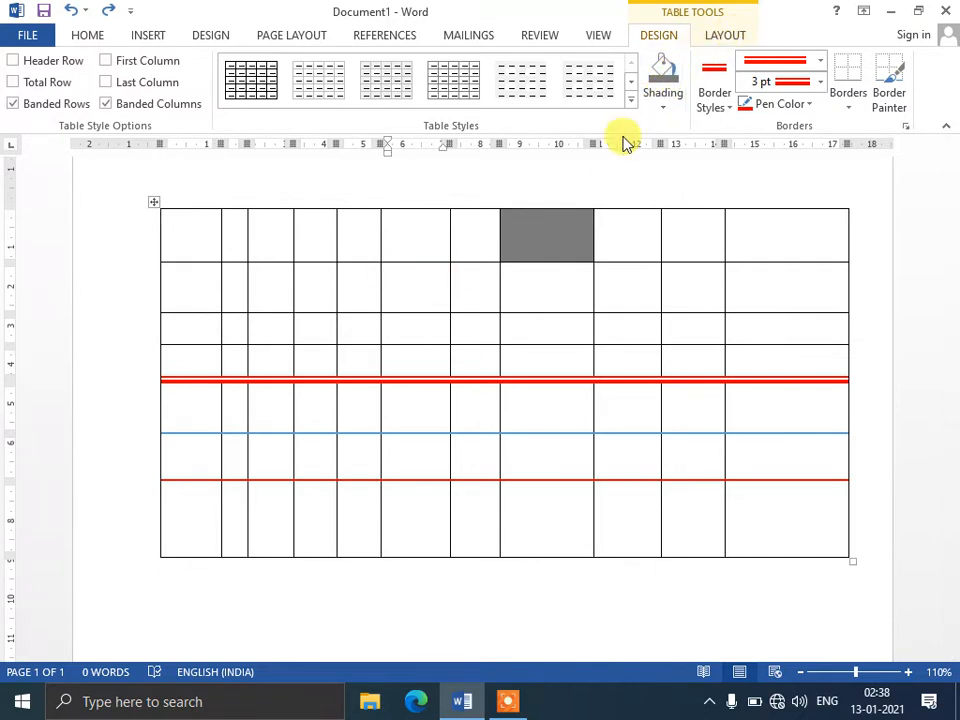
click(724, 38)
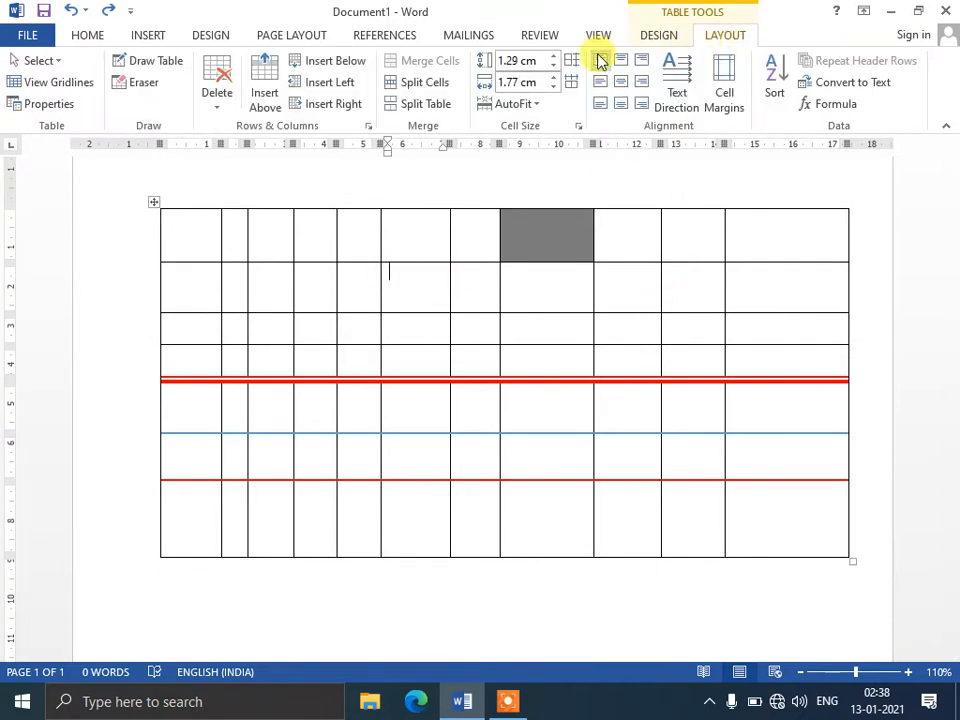
click(212, 102)
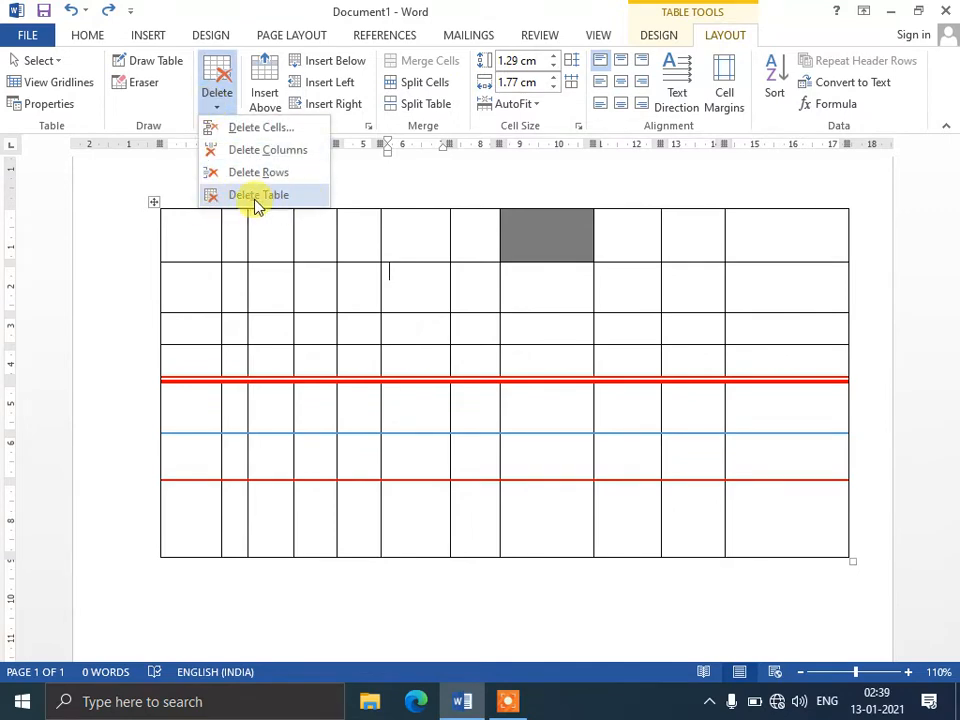
click(256, 197)
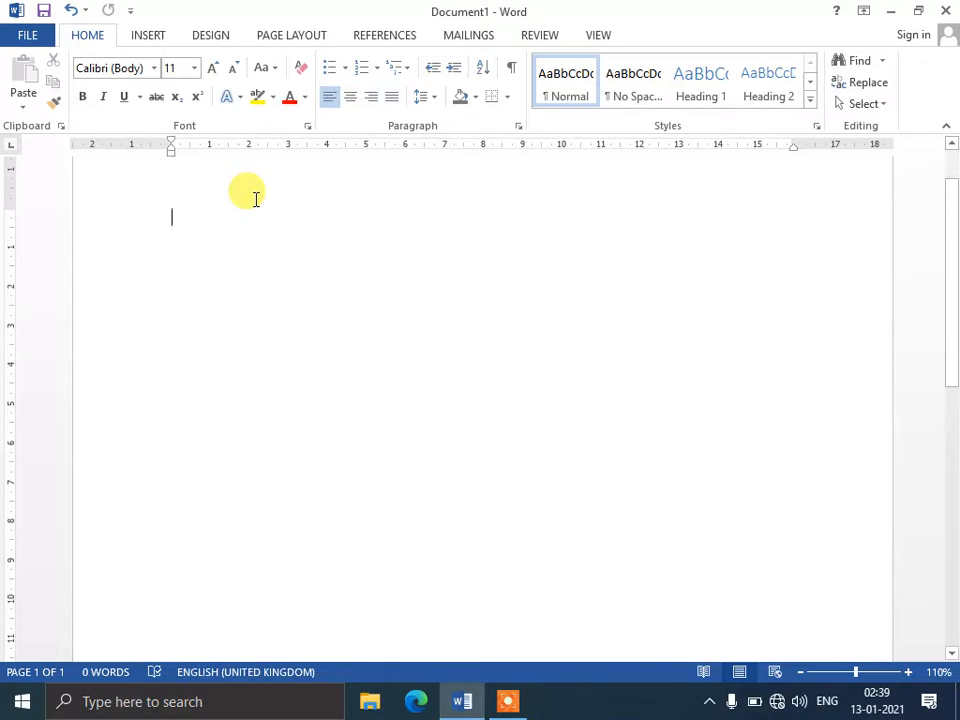
Step: Insert a new table with 10 columns and 8 rows
click(150, 36)
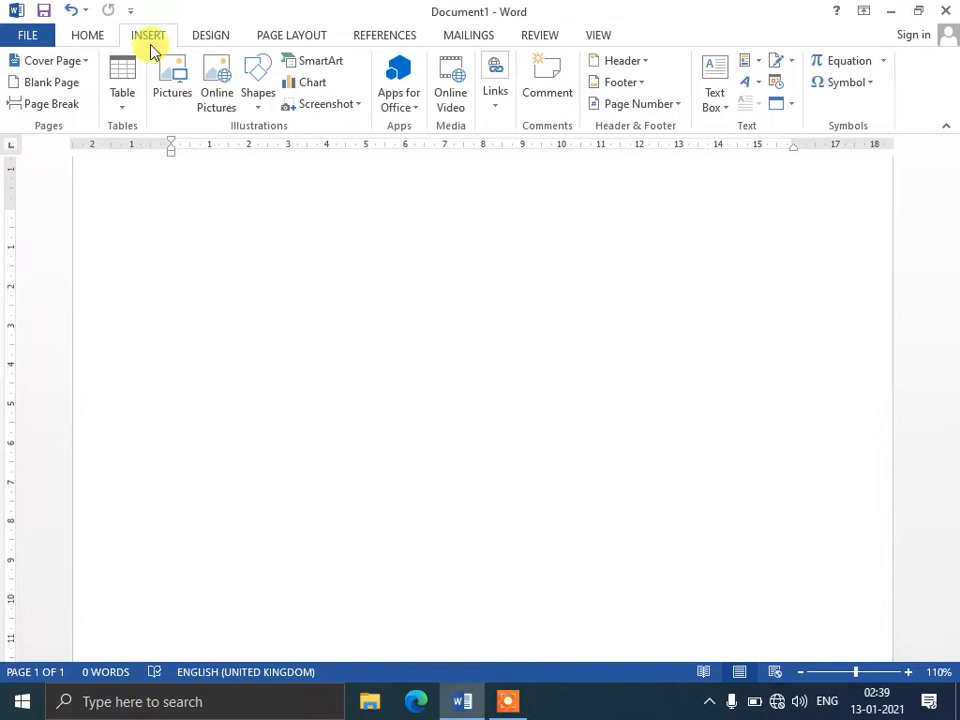
click(123, 114)
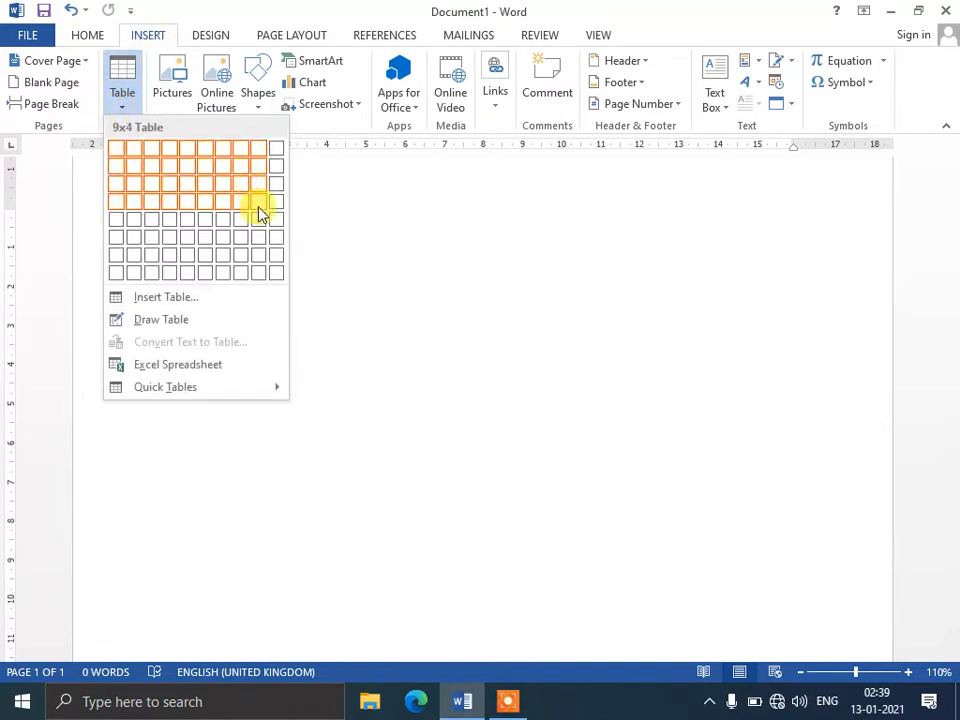
click(275, 271)
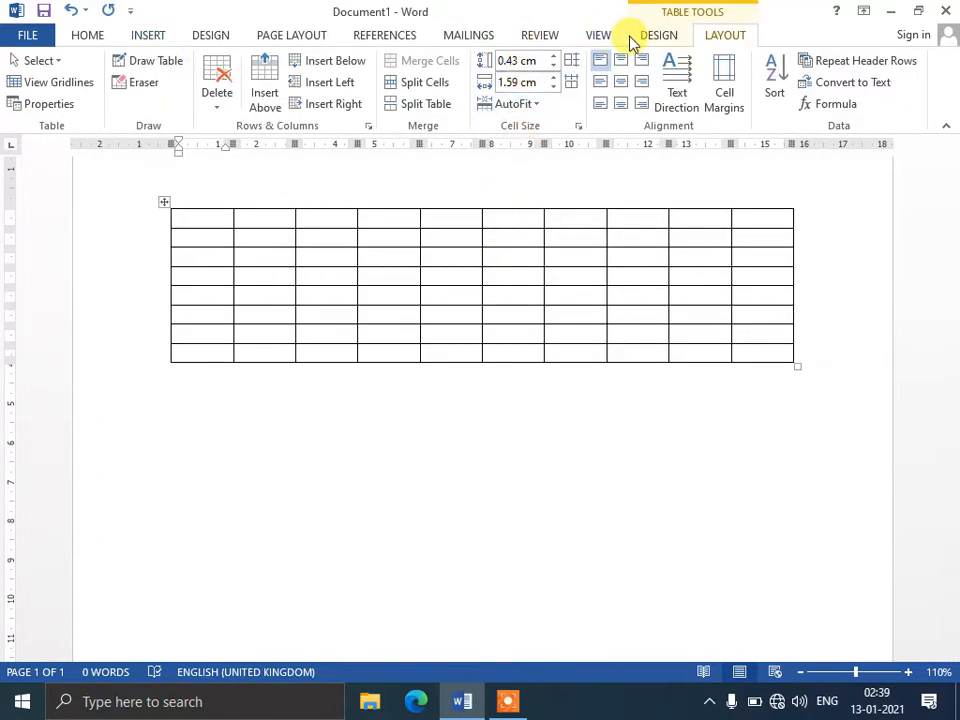
click(654, 38)
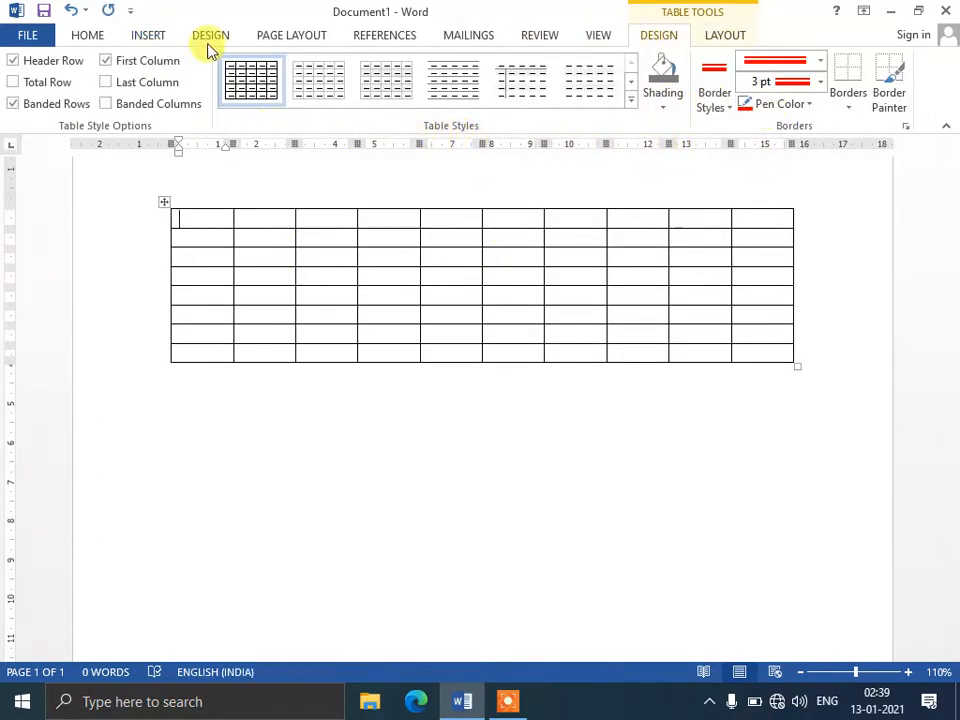
click(631, 100)
drag(696, 158, 696, 271)
click(149, 263)
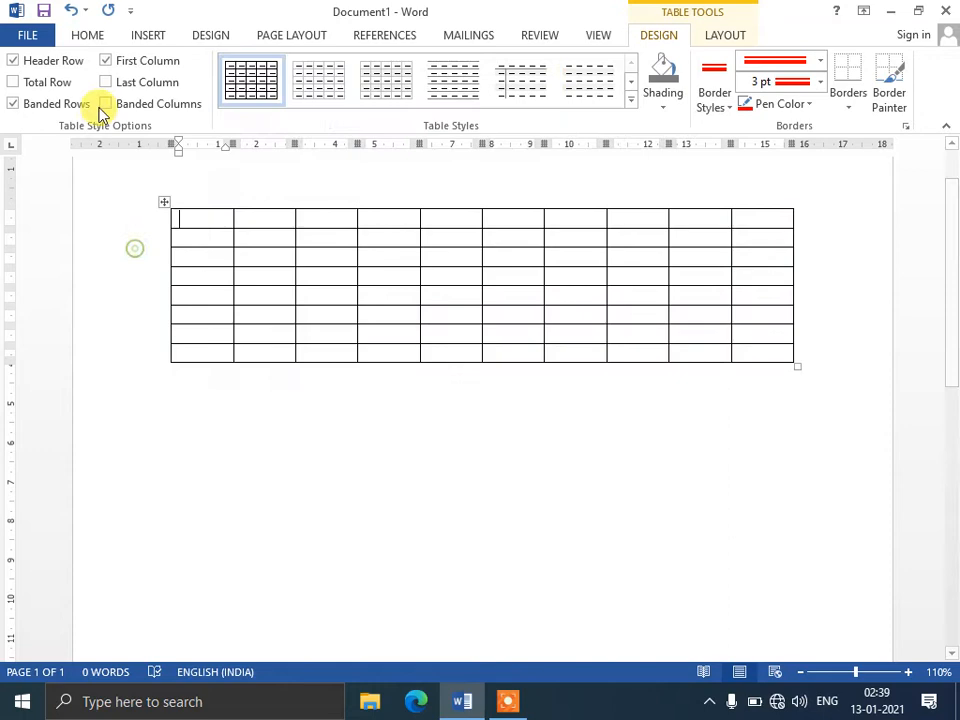
click(90, 40)
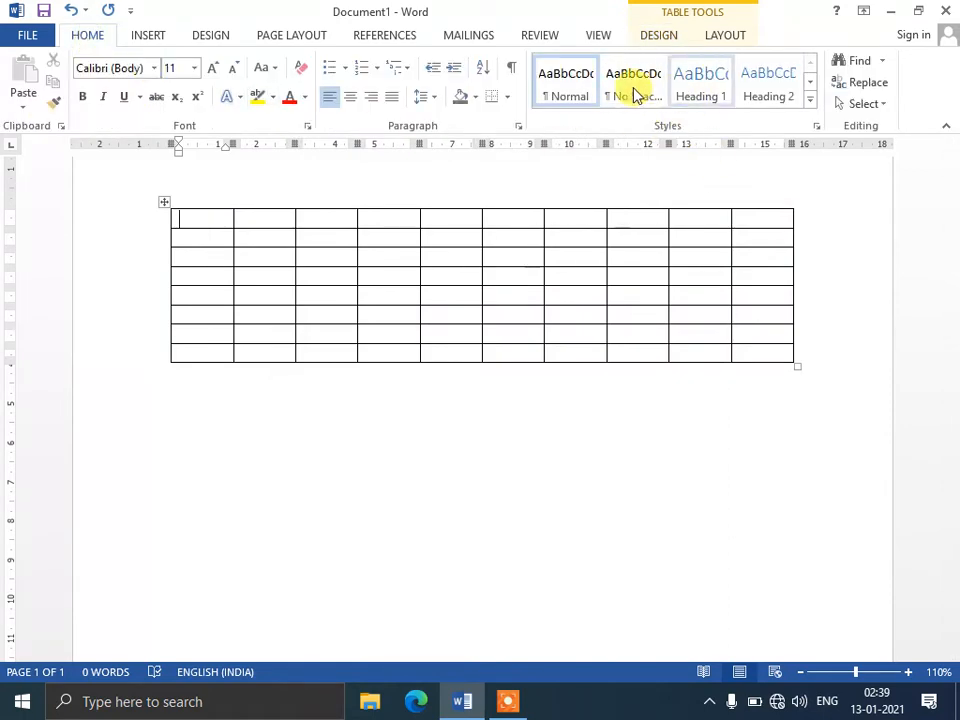
Step: Apply the light blue banded table style with a solid blue header row and first column to the new table
click(657, 38)
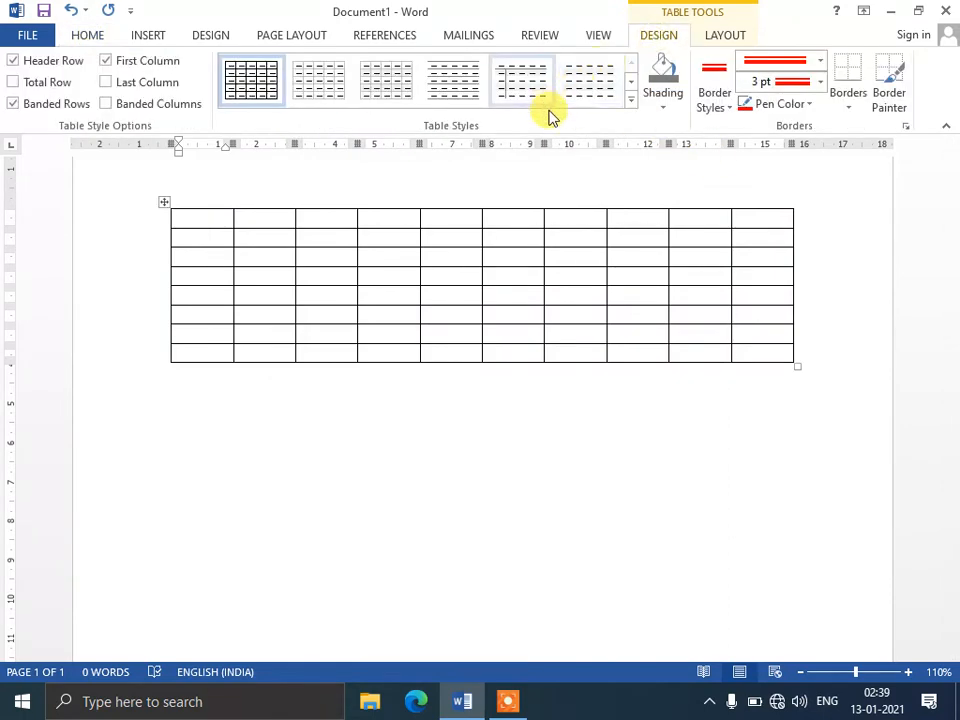
click(633, 108)
drag(699, 193, 699, 288)
click(336, 193)
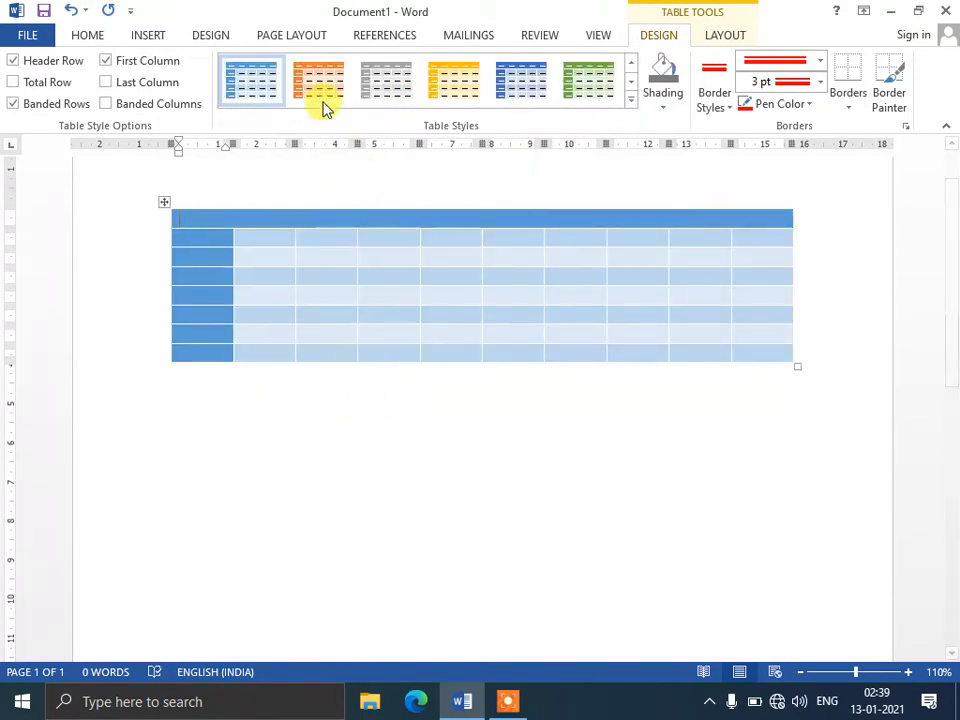
Step: Try the gold and dark blue variants of the table style and return to the light blue one
click(451, 87)
click(505, 86)
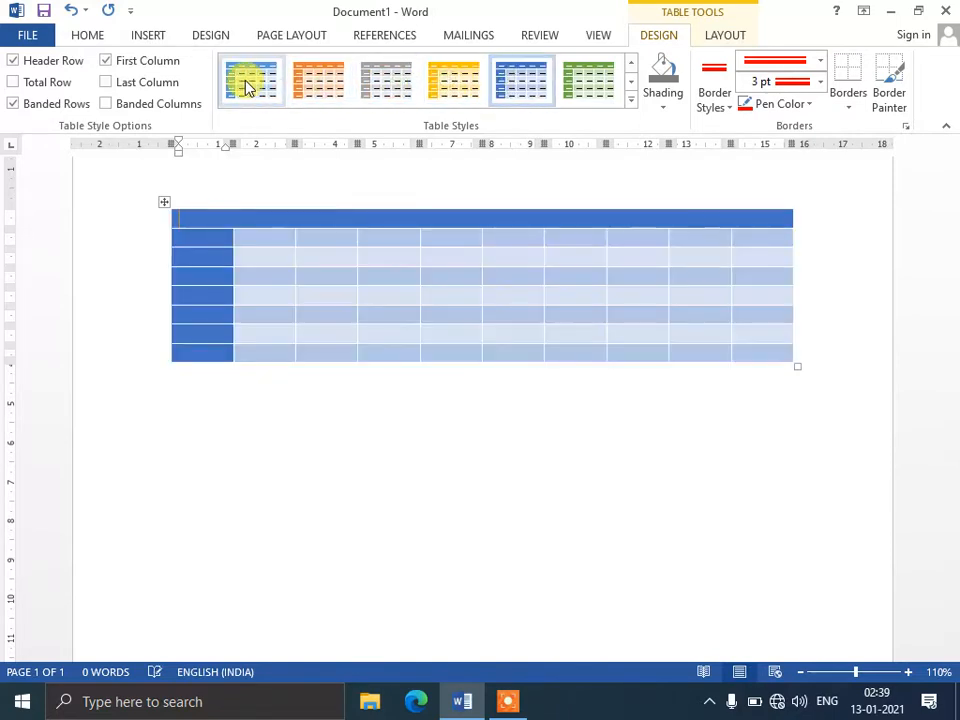
click(247, 87)
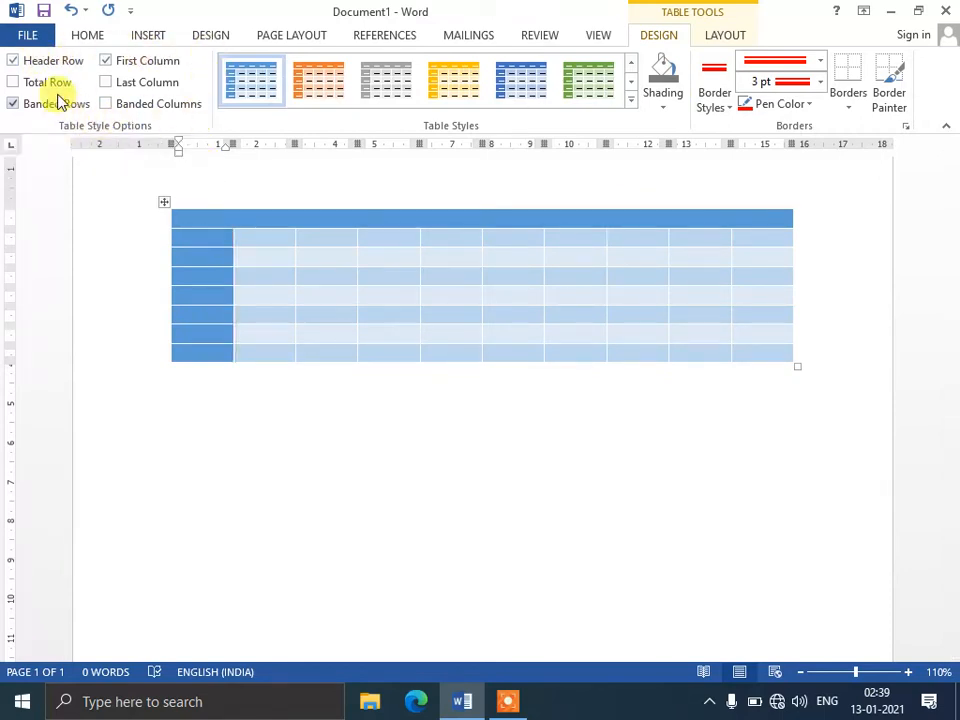
Step: Switch the table's Header Row option off and on repeatedly, leaving it enabled
click(49, 62)
click(45, 62)
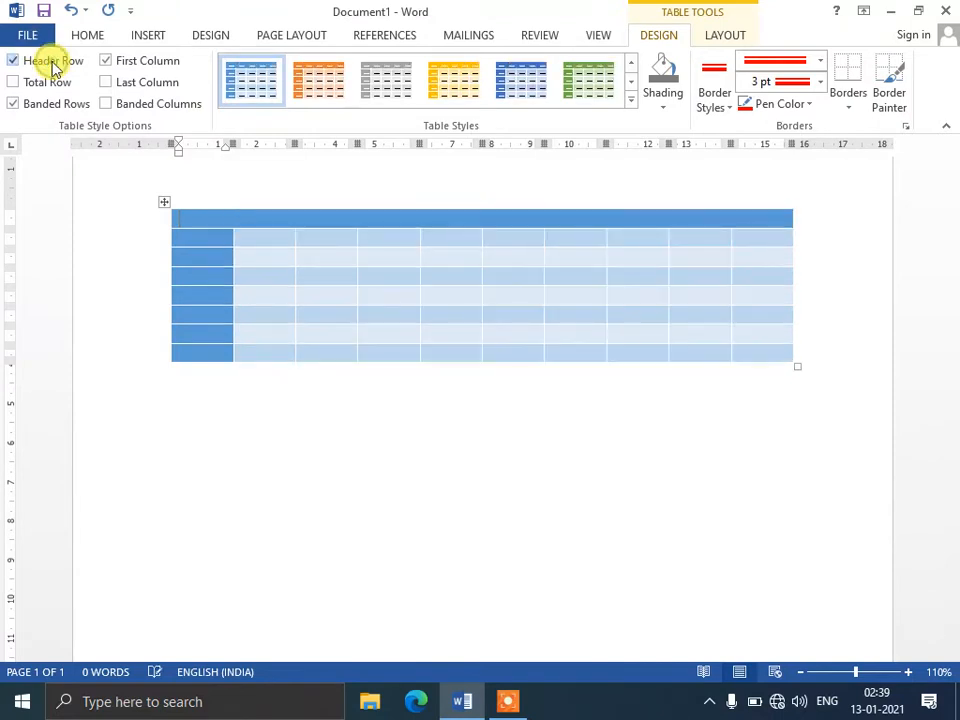
click(41, 62)
click(37, 63)
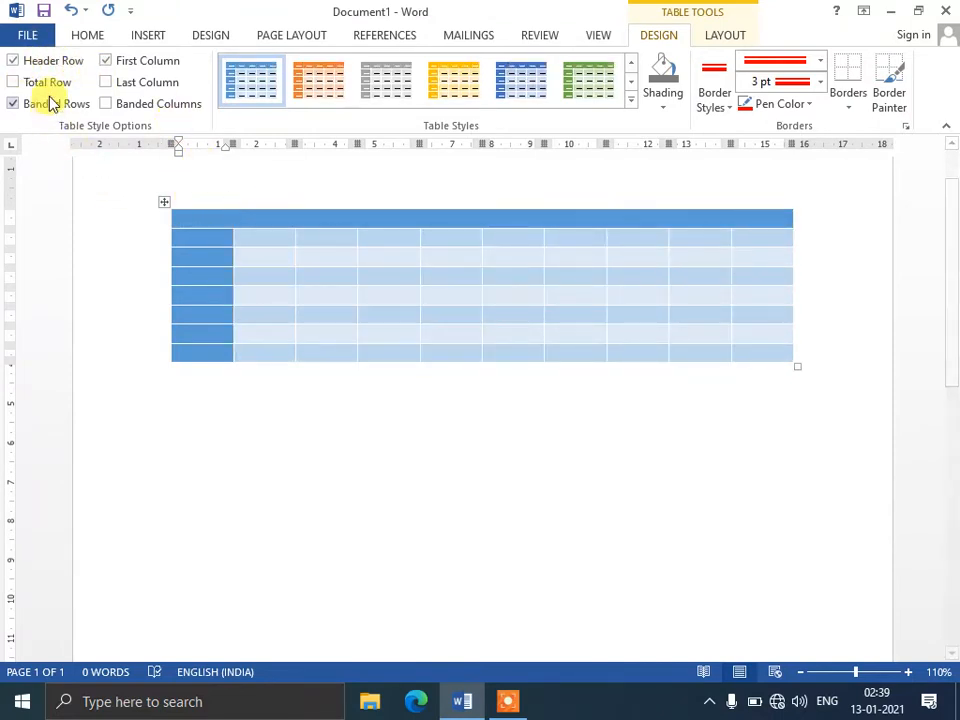
click(48, 62)
click(48, 62)
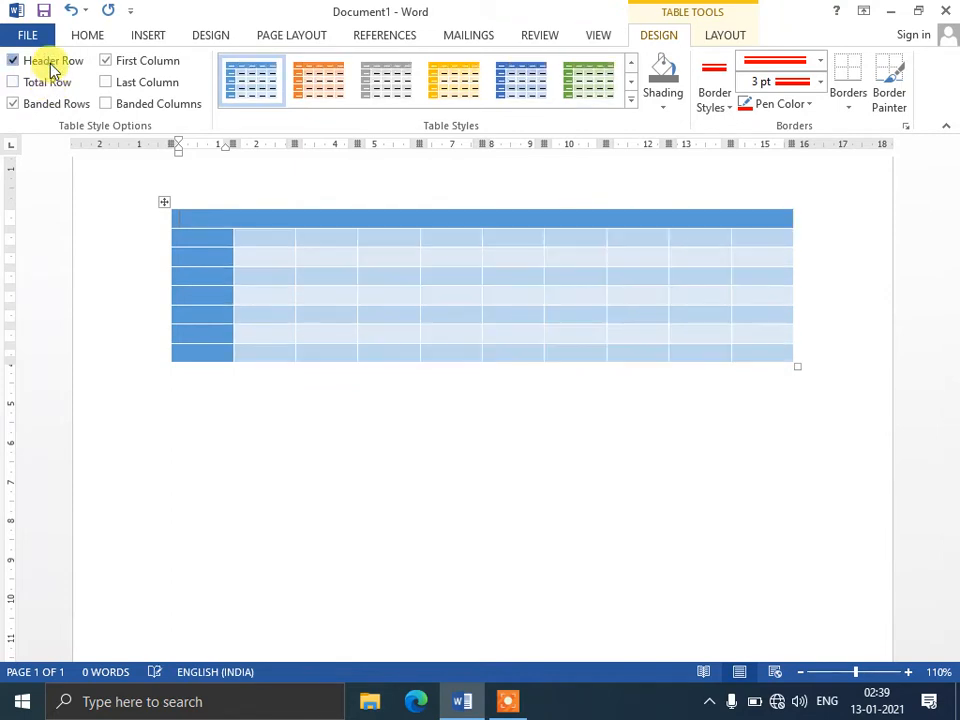
click(48, 62)
click(48, 62)
click(50, 64)
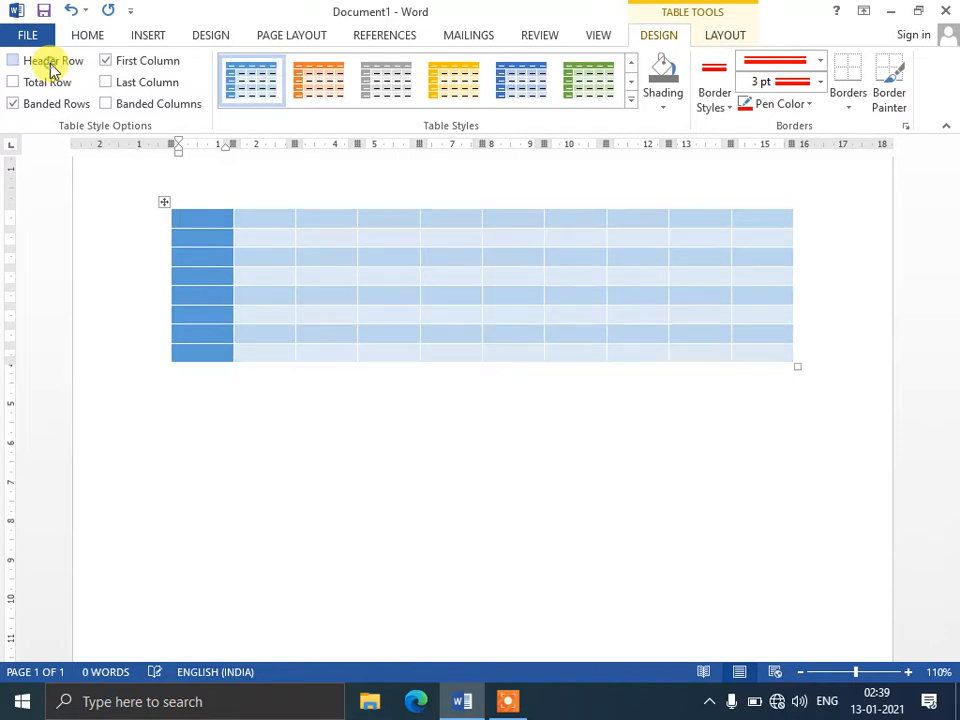
click(50, 64)
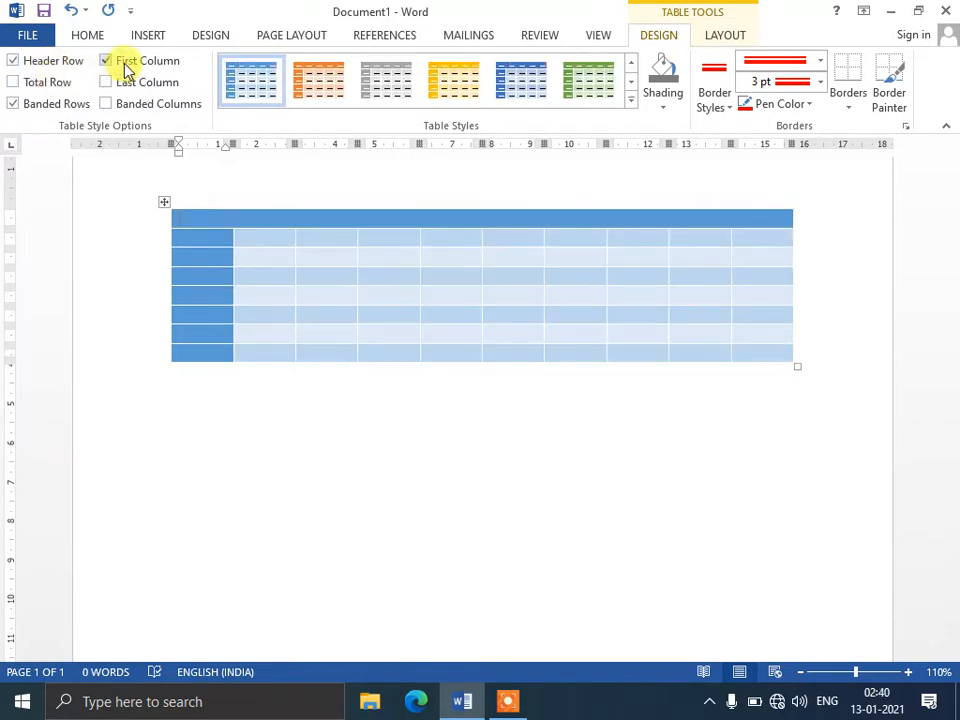
Step: Toggle the First Column, Total Row and Last Column style options in turn, returning each to its original setting
click(123, 64)
click(124, 63)
click(48, 82)
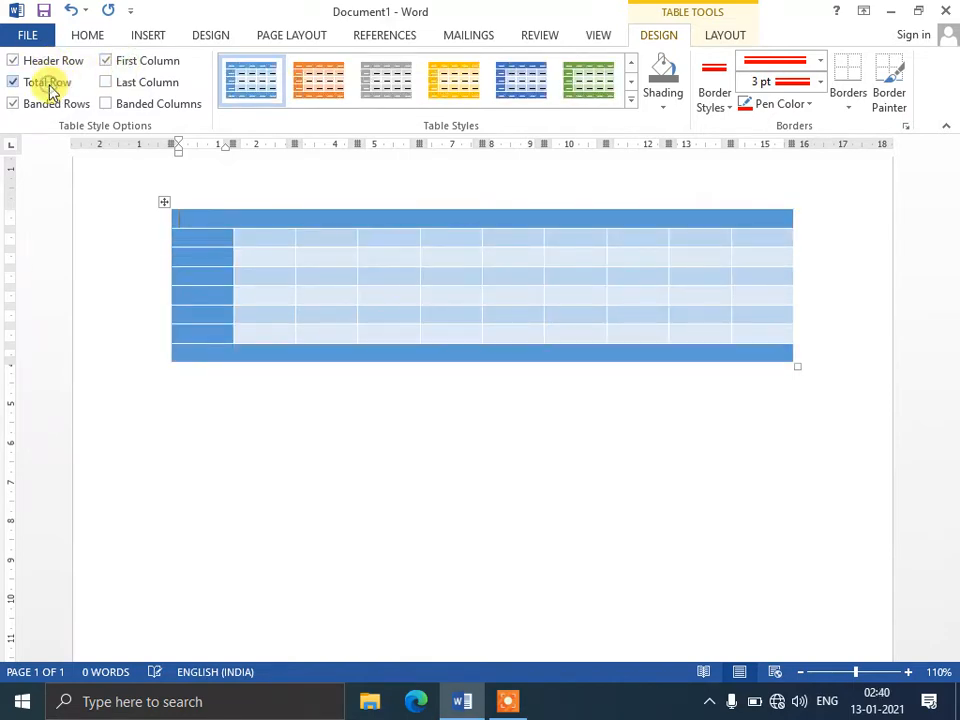
click(48, 82)
click(124, 84)
click(124, 86)
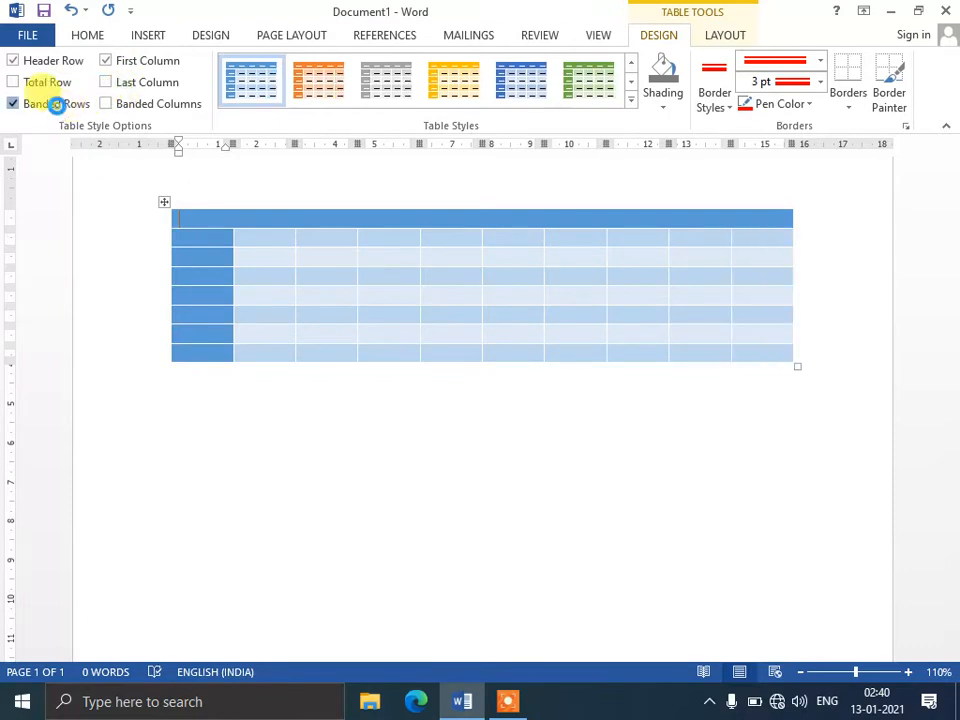
Step: Toggle the Banded Rows option off and back on, and the Banded Columns option on and back off
click(56, 104)
click(78, 104)
click(118, 104)
click(118, 104)
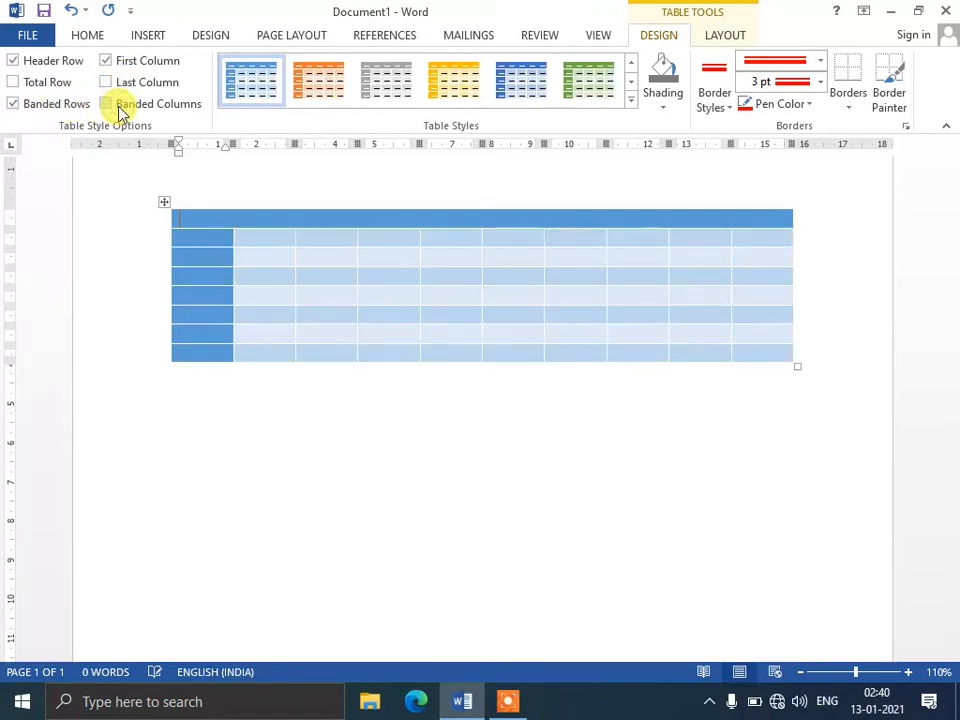
Step: Switch the Header Row and First Column table style options off and back on
click(55, 62)
click(128, 60)
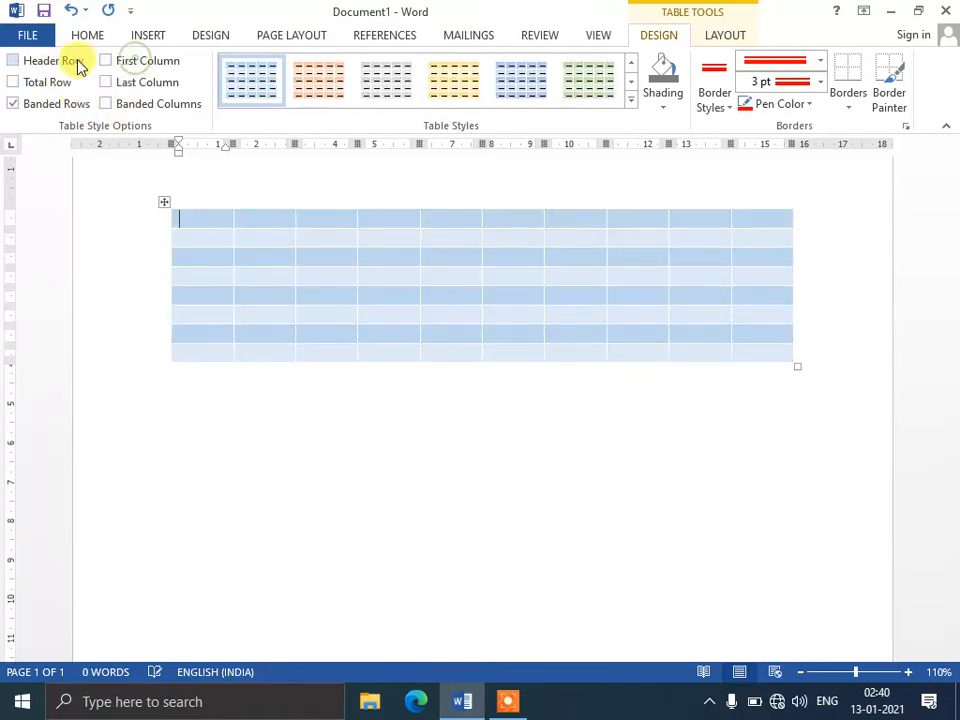
click(72, 60)
click(127, 60)
Step: Enable the Last Column and Total Row table style options, and toggle Banded Columns on and back off
click(137, 86)
click(88, 84)
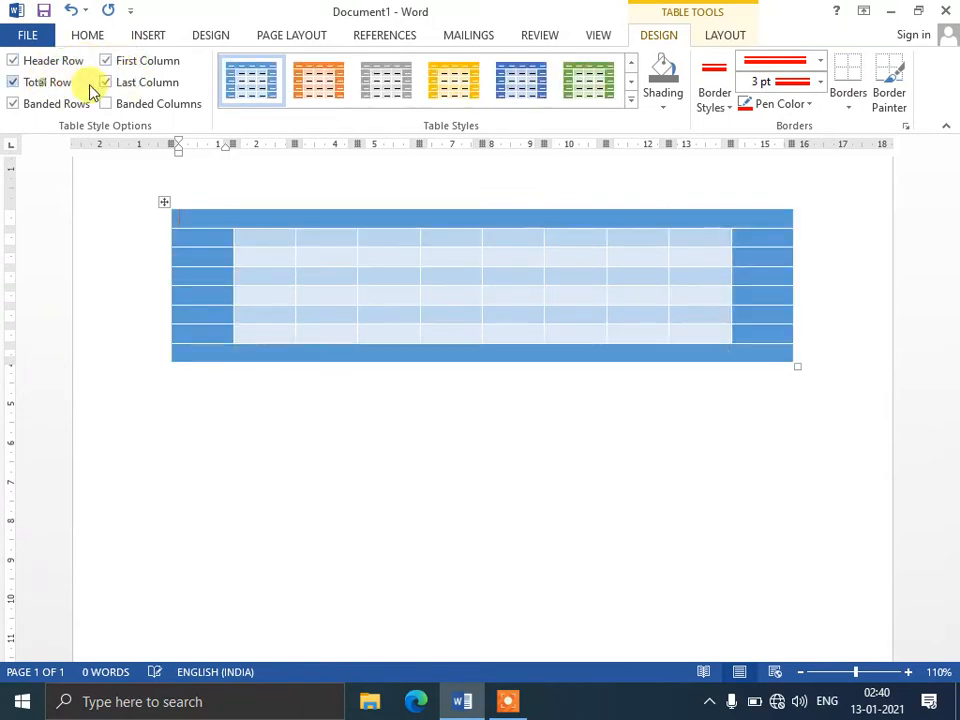
click(140, 106)
click(137, 104)
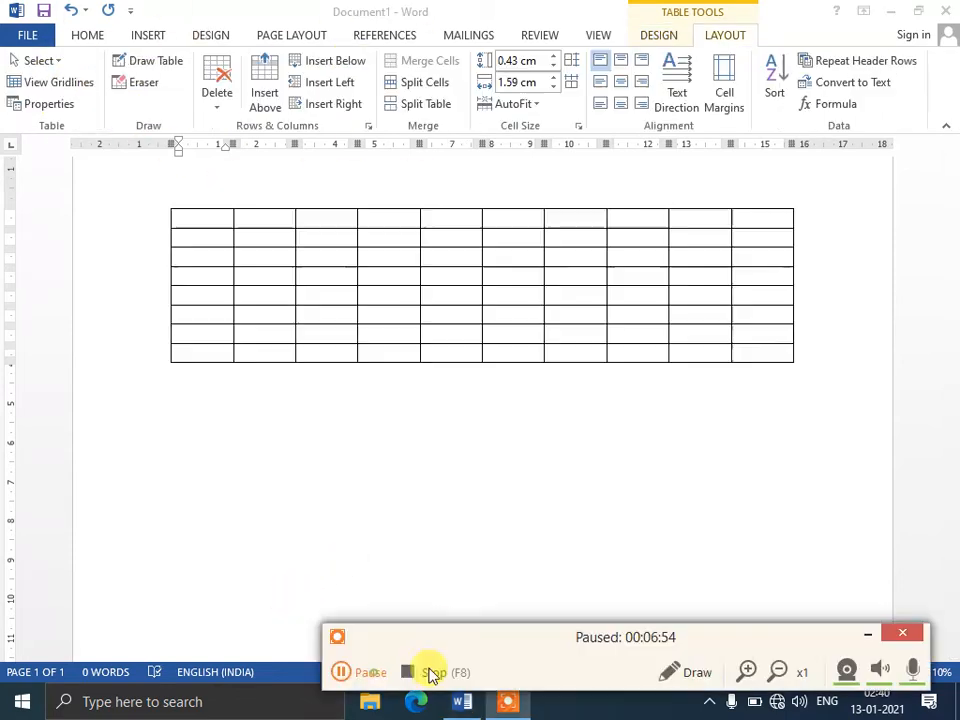
click(868, 637)
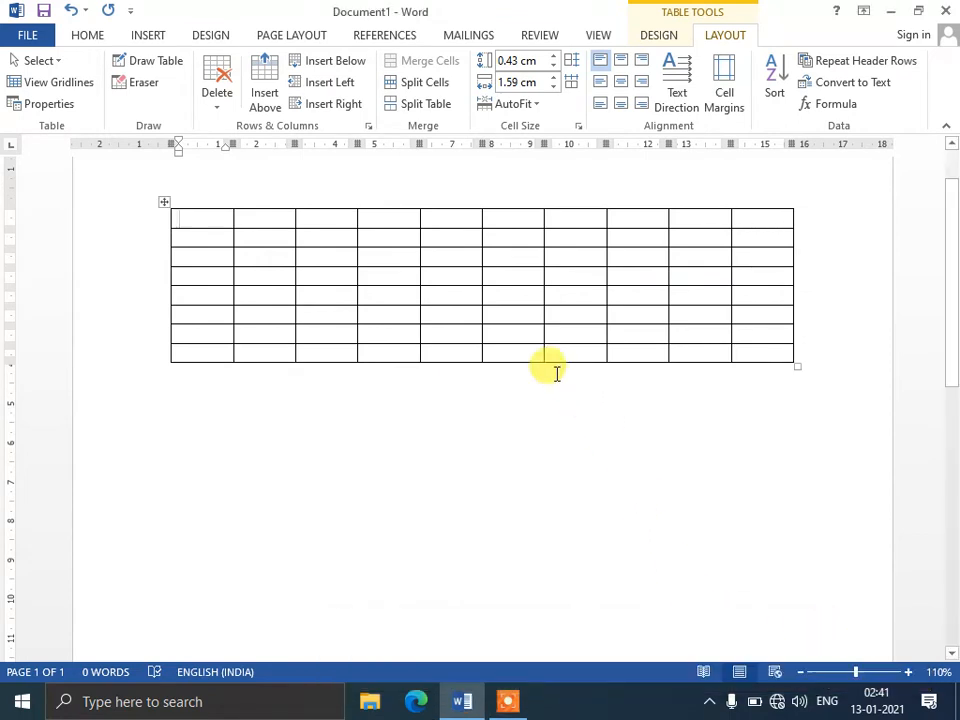
click(650, 36)
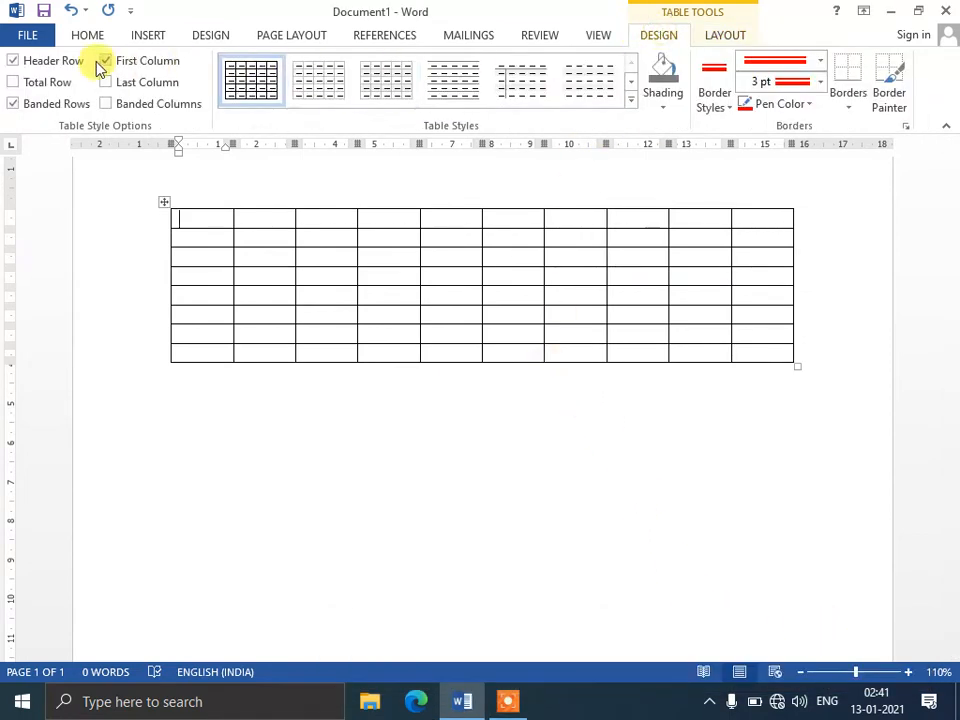
click(720, 40)
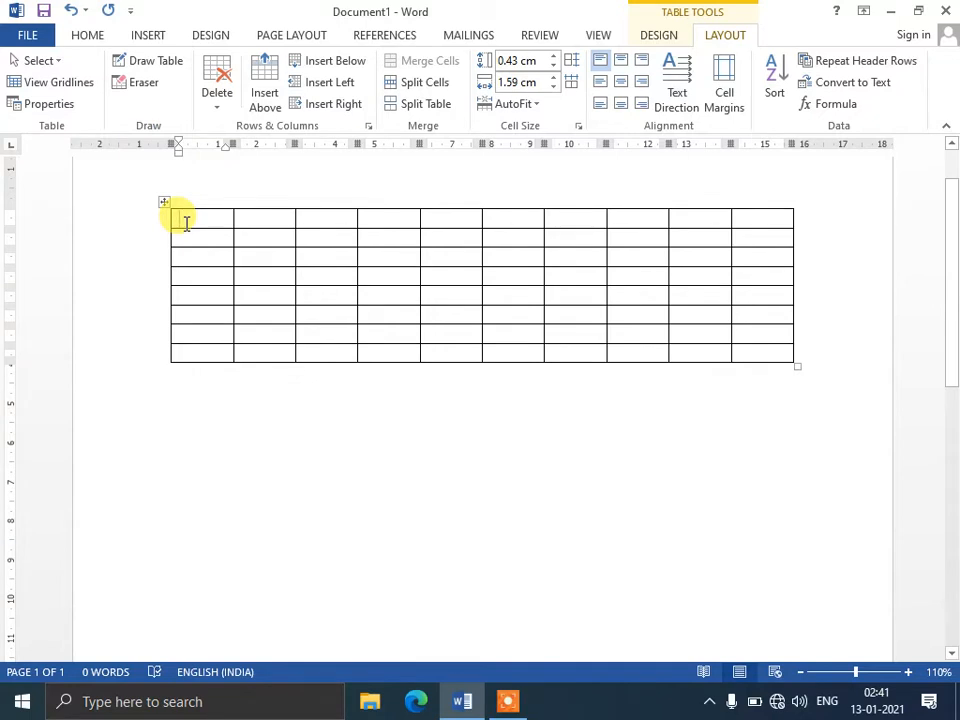
Step: Move the table slightly lower and resize it to rows about 0.68 cm high, with a 0.98 cm first row and a wider third column
drag(163, 201, 145, 248)
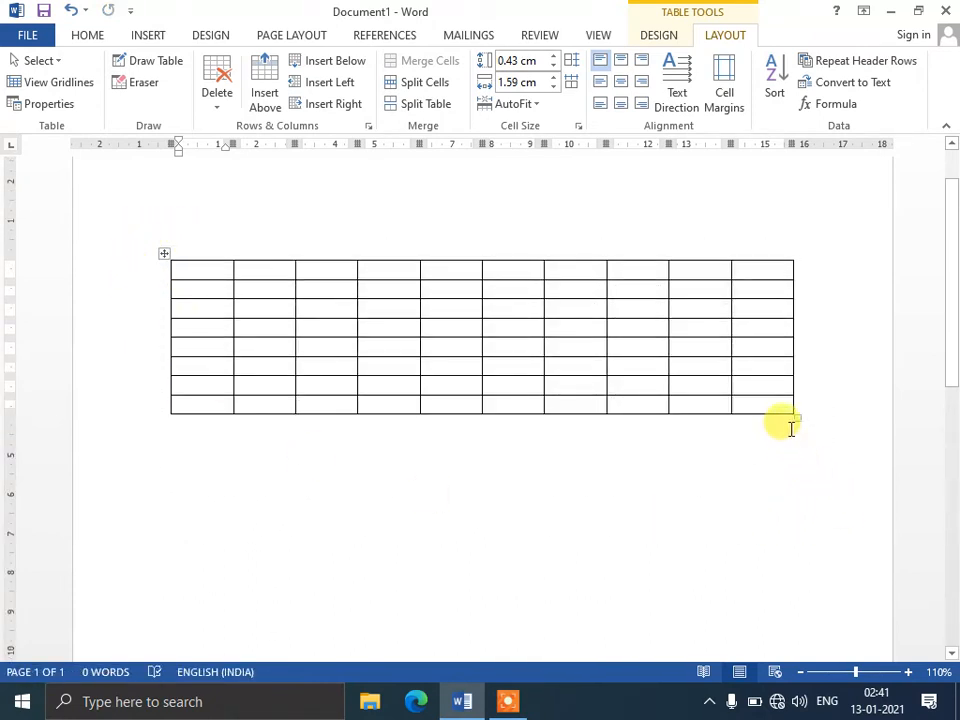
drag(790, 415, 780, 473)
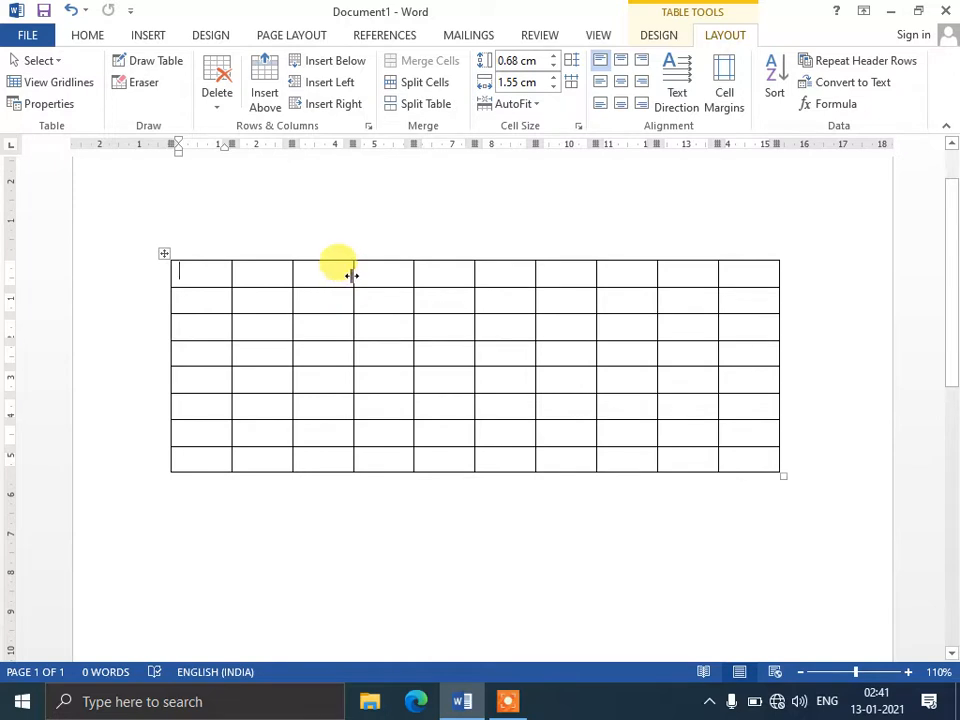
drag(352, 274, 342, 299)
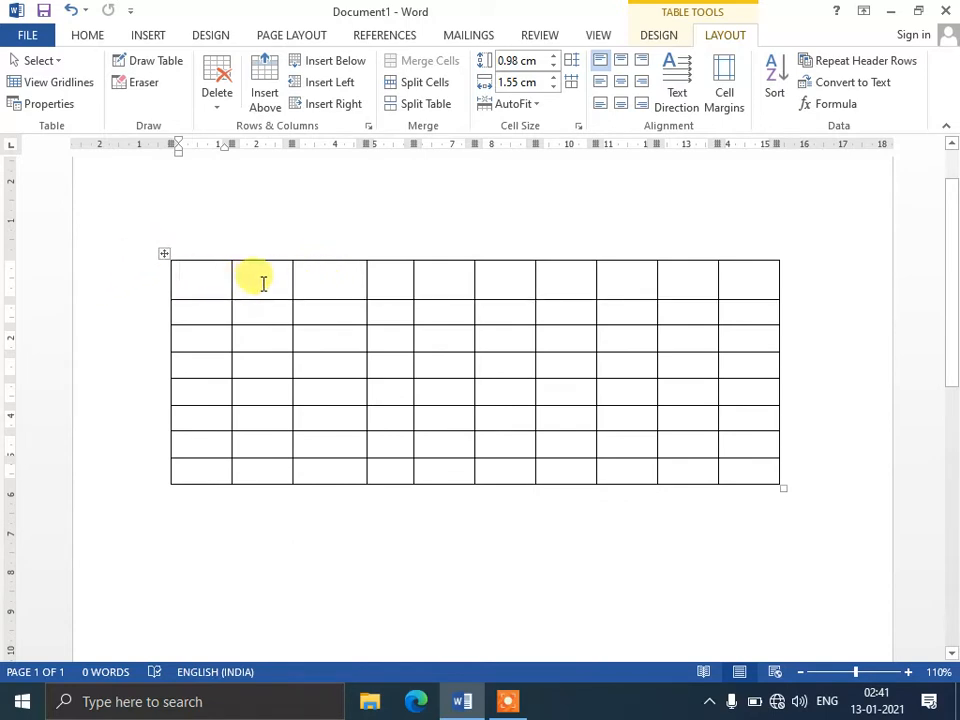
Step: Fill the second column from the first row down with 3, 4, 5, 6, 7, 8, 9 and 3
text(3)
key(Down)
text(4)
key(Down)
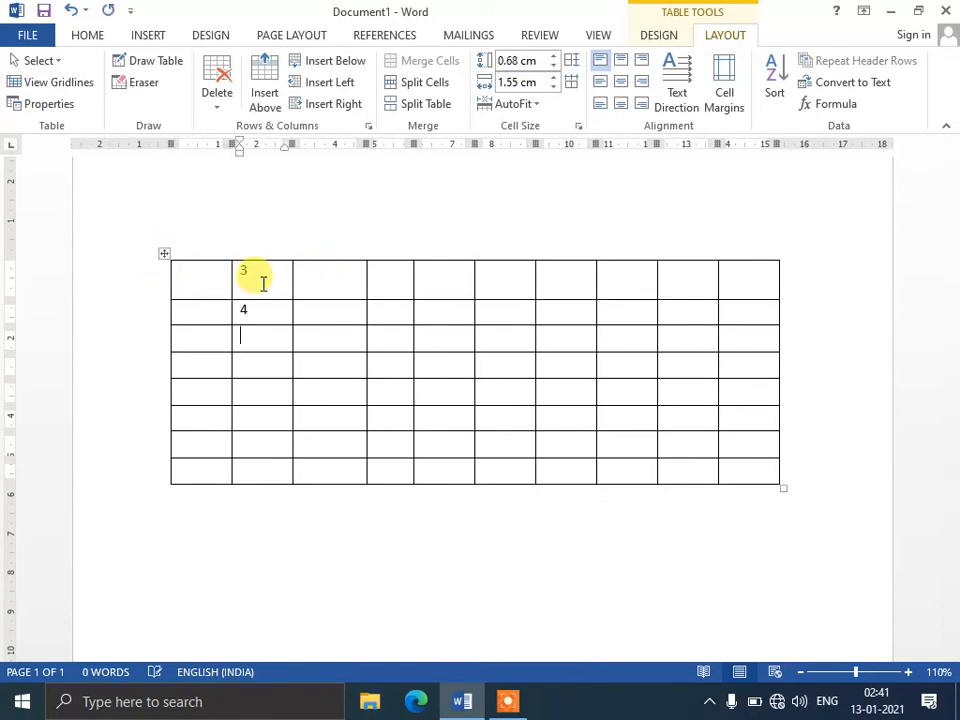
text(5)
key(Down)
text(6)
key(Down)
text(7)
key(Down)
text(8)
key(Down)
text(3)
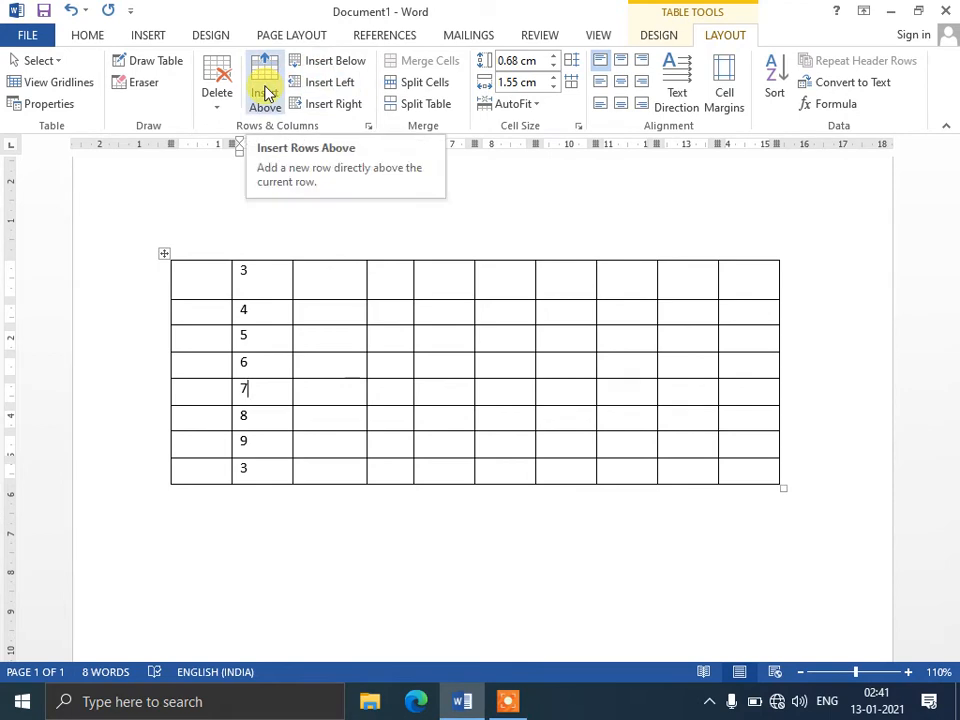
Step: Insert four empty rows between the rows containing 7 and 8
click(336, 61)
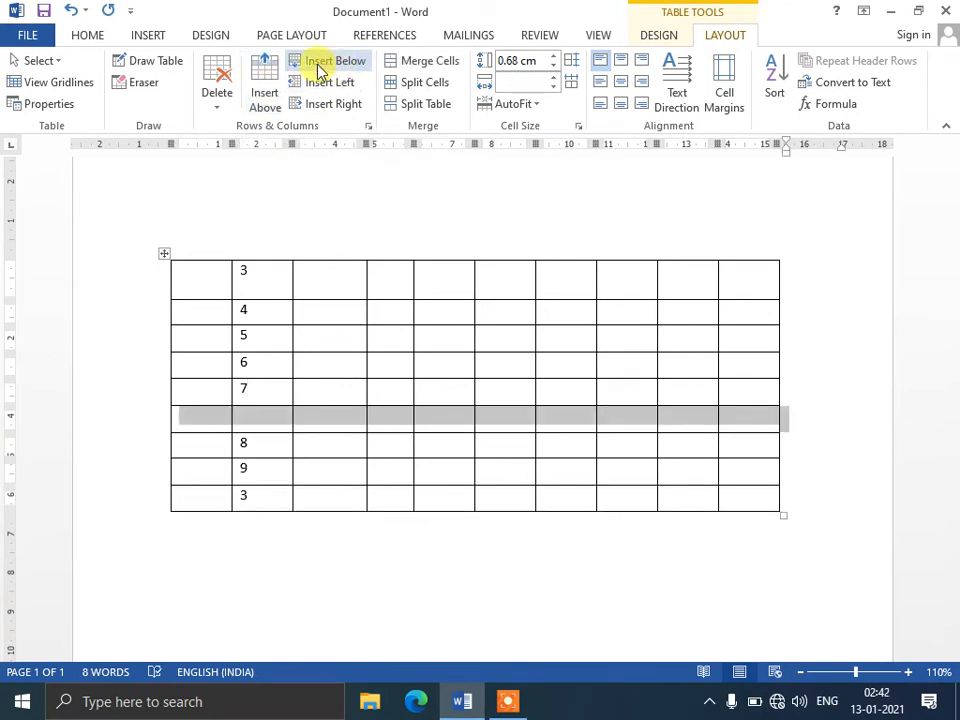
click(268, 84)
click(268, 84)
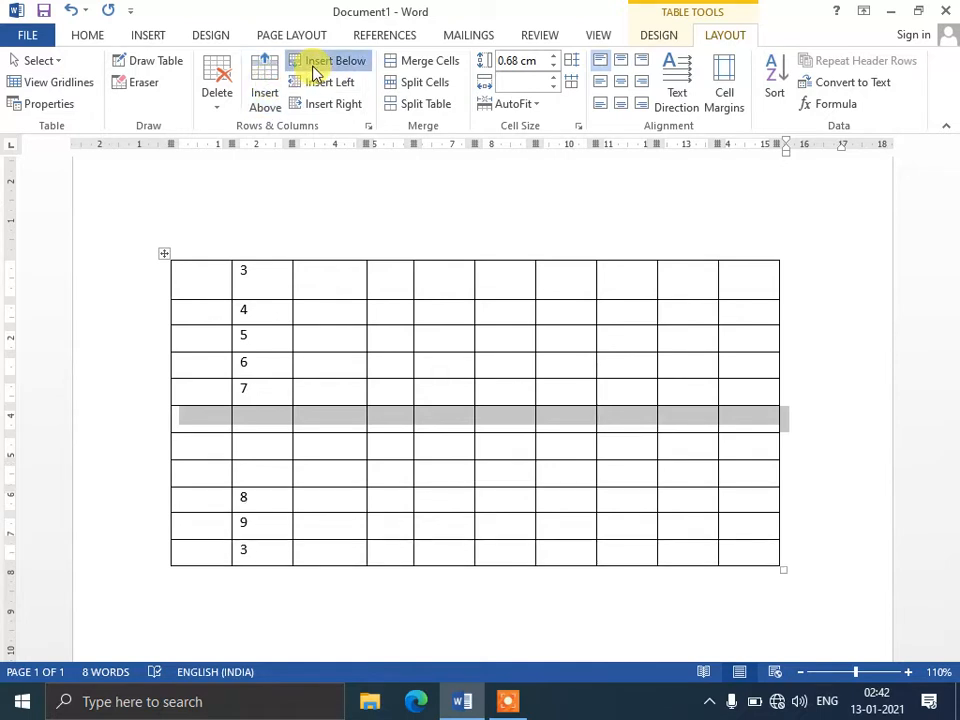
click(313, 67)
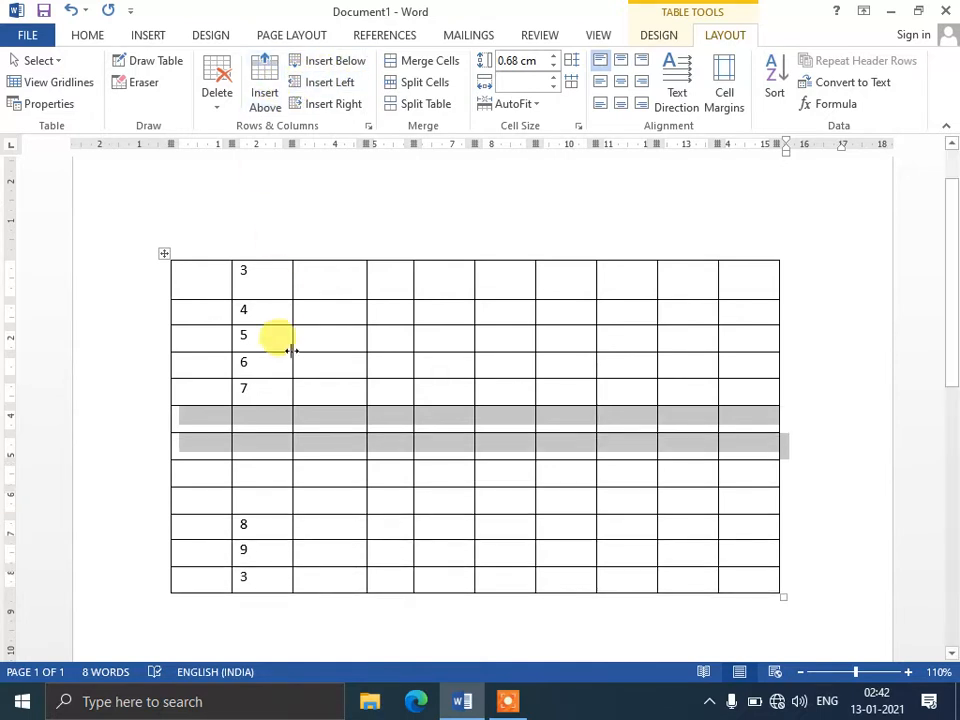
Step: Add sample letters across the row containing 7 so its cells read s7a, sa, a, s, a and sa
click(262, 414)
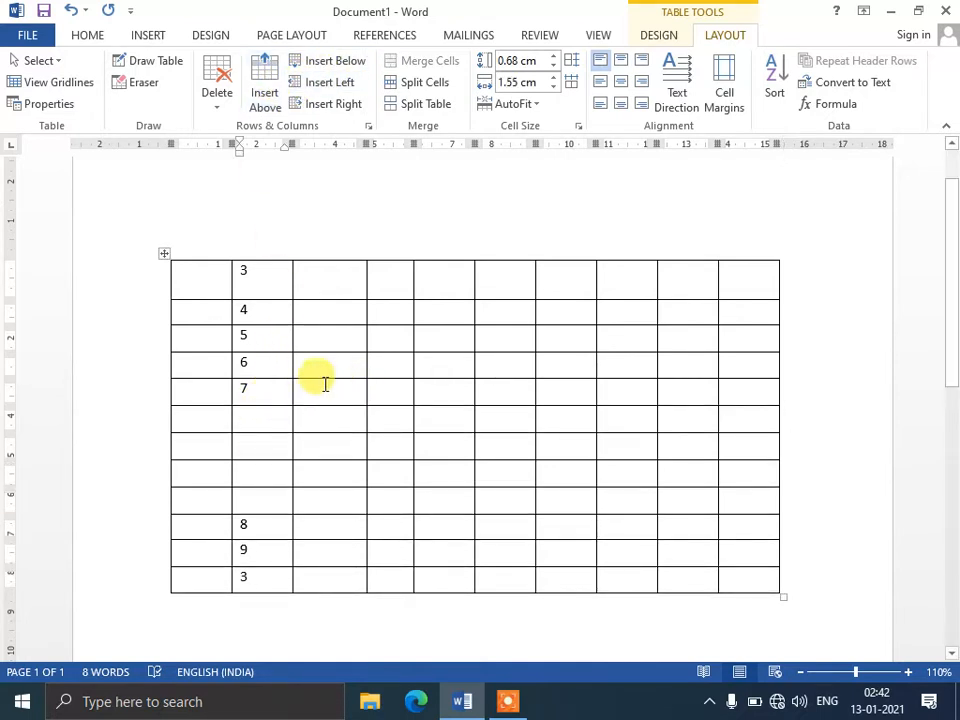
text(s)
key(Right)
text(a)
key(Right)
key(Right)
text(a)
key(Right)
text(s)
key(Right)
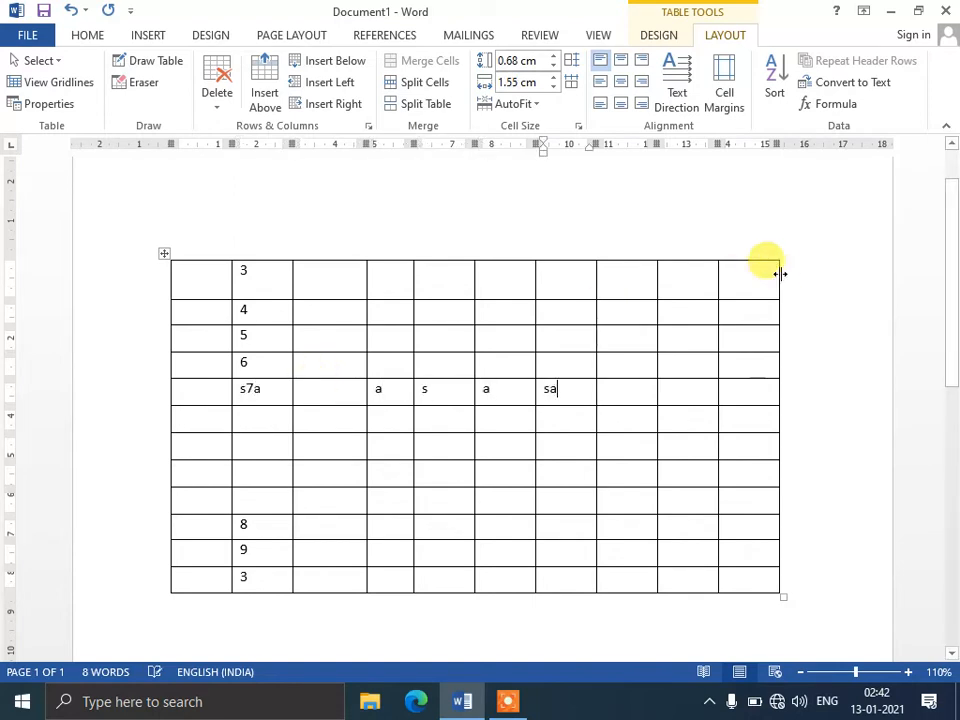
click(313, 388)
text(sa)
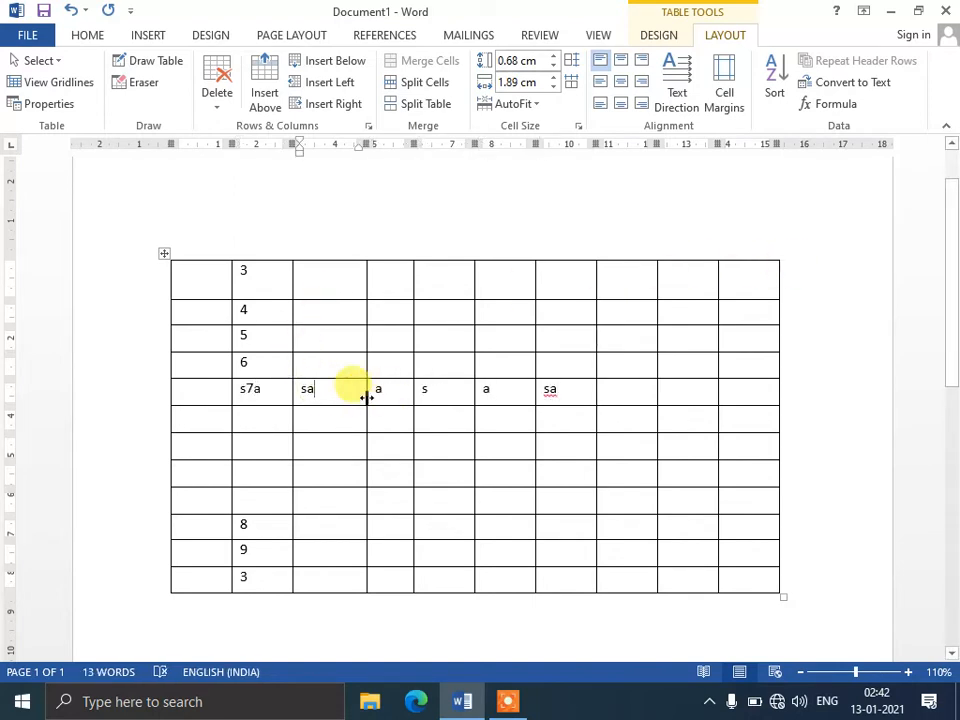
Step: Insert two empty columns directly after the third column
click(336, 84)
click(335, 104)
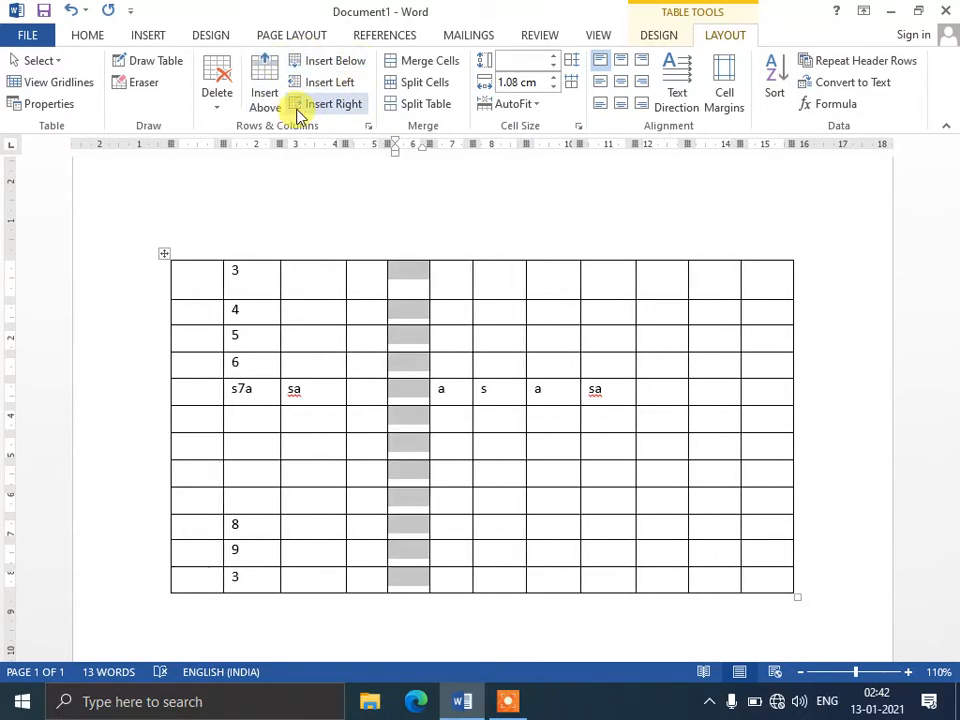
click(407, 394)
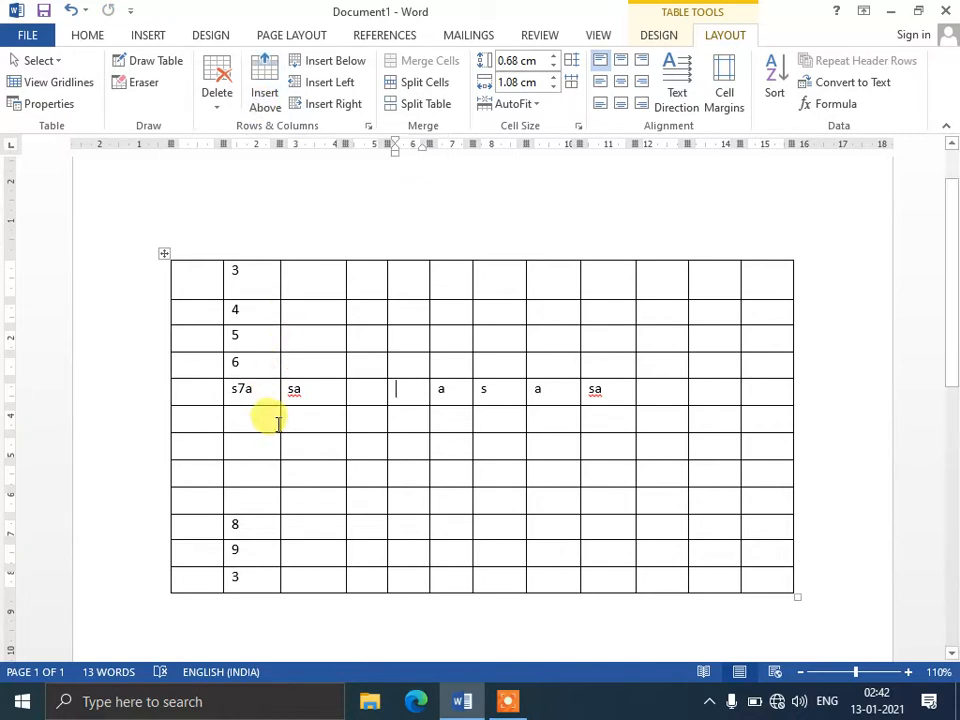
Step: Delete the table row containing the sample letters
click(306, 393)
click(212, 112)
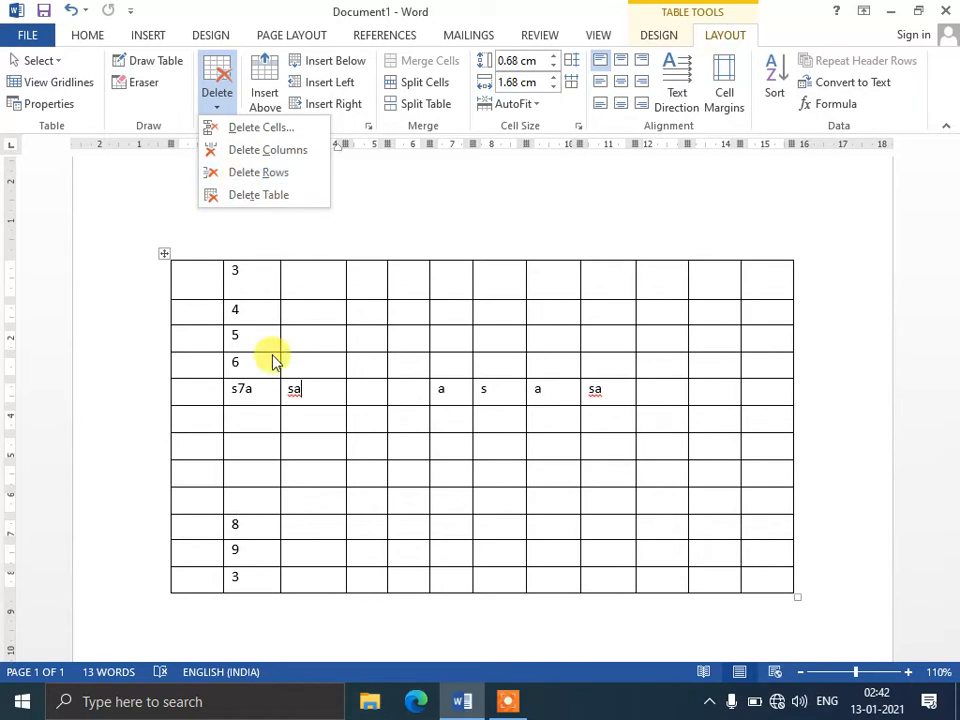
click(313, 428)
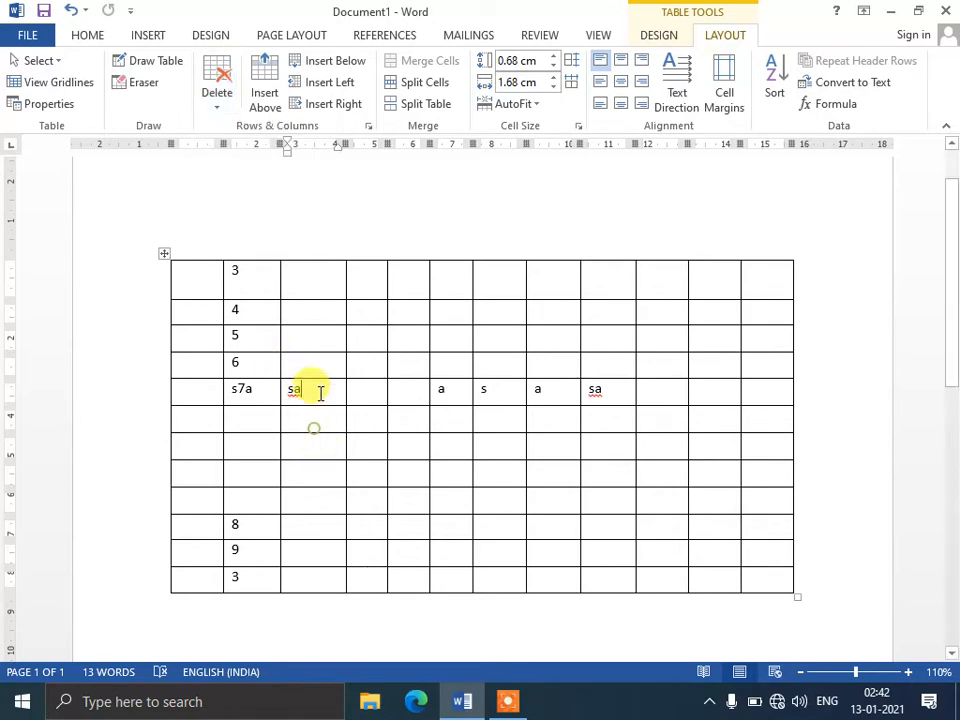
click(221, 110)
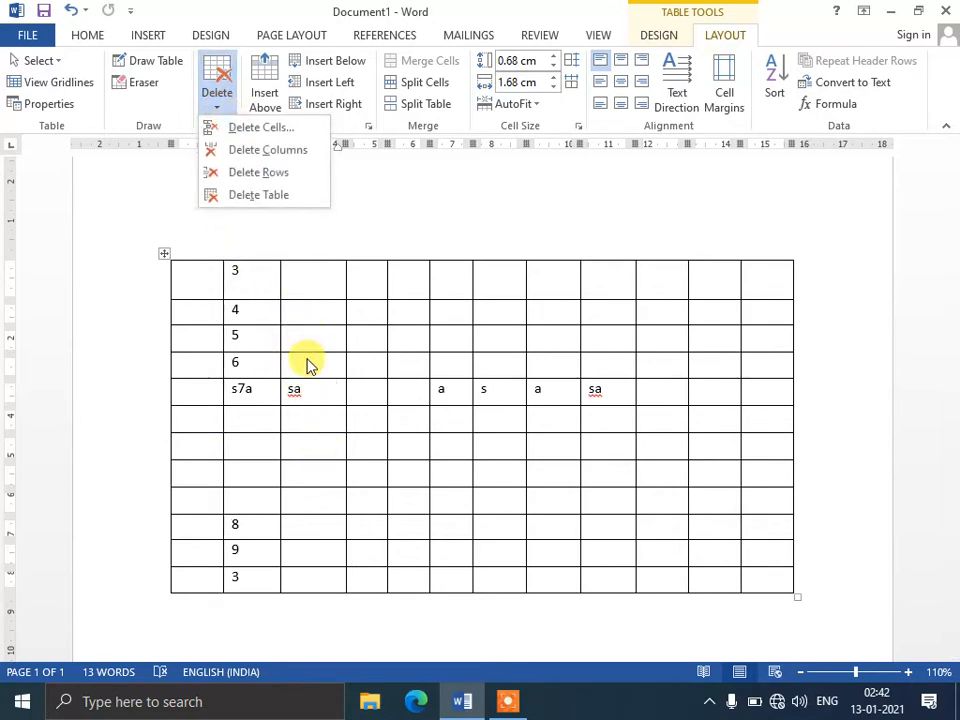
click(265, 180)
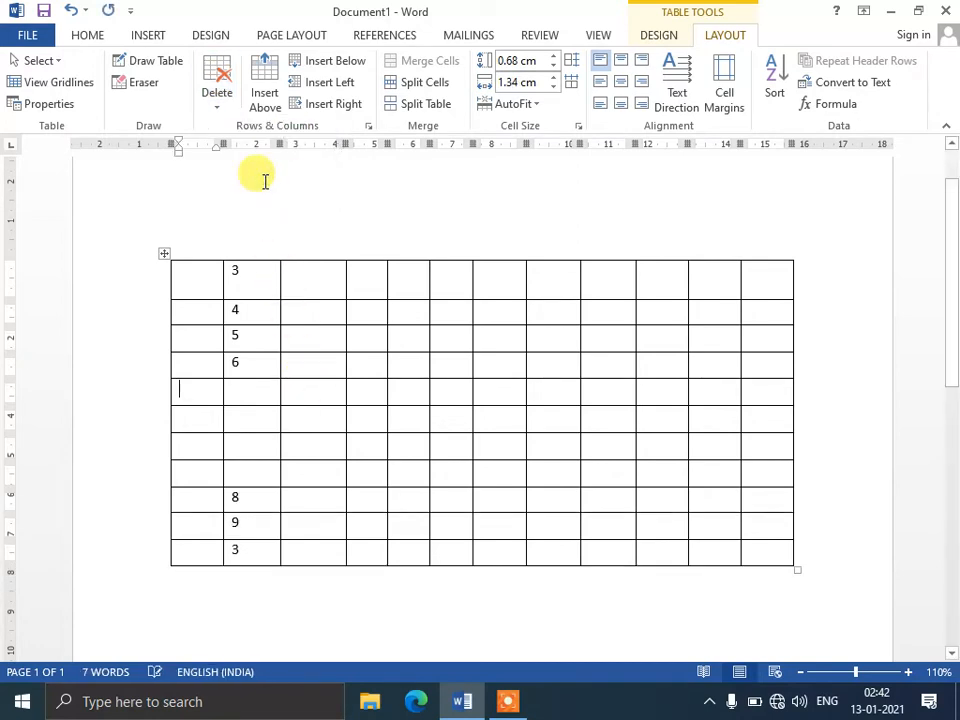
Step: Enter xz in the first row and z in the sixth row of the third column, and delete that whole column
click(295, 331)
click(311, 274)
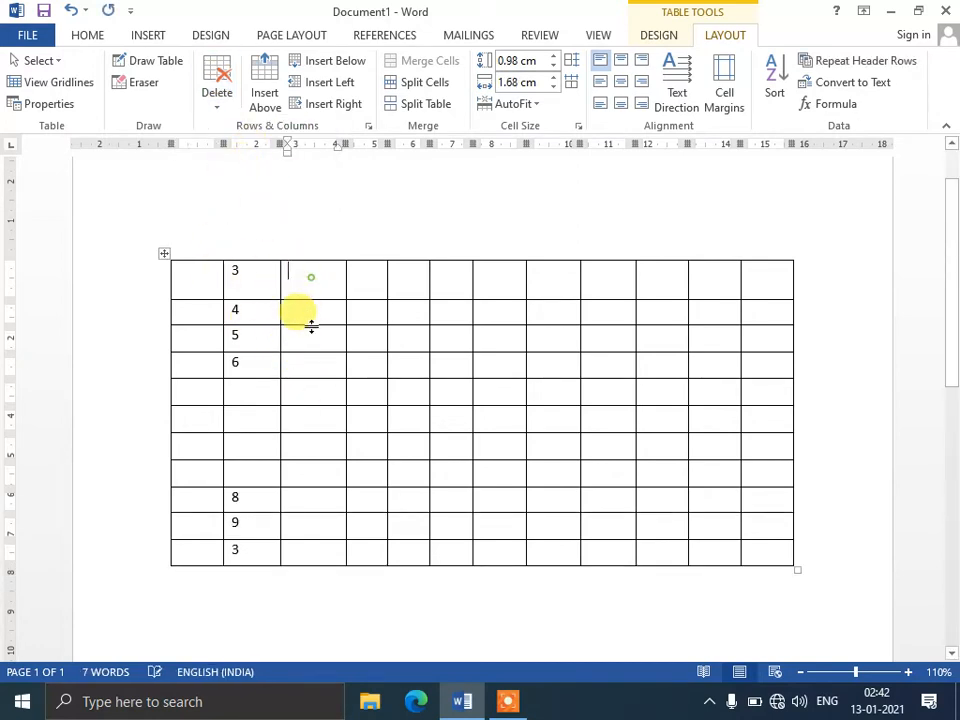
text(xz)
click(308, 414)
text(z)
click(303, 370)
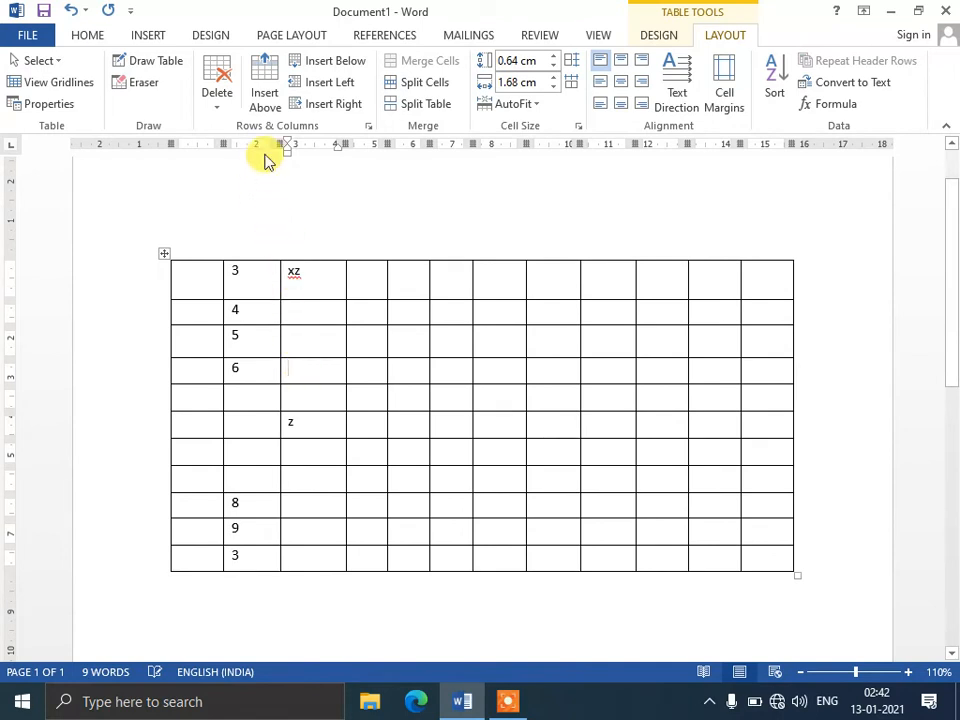
click(218, 102)
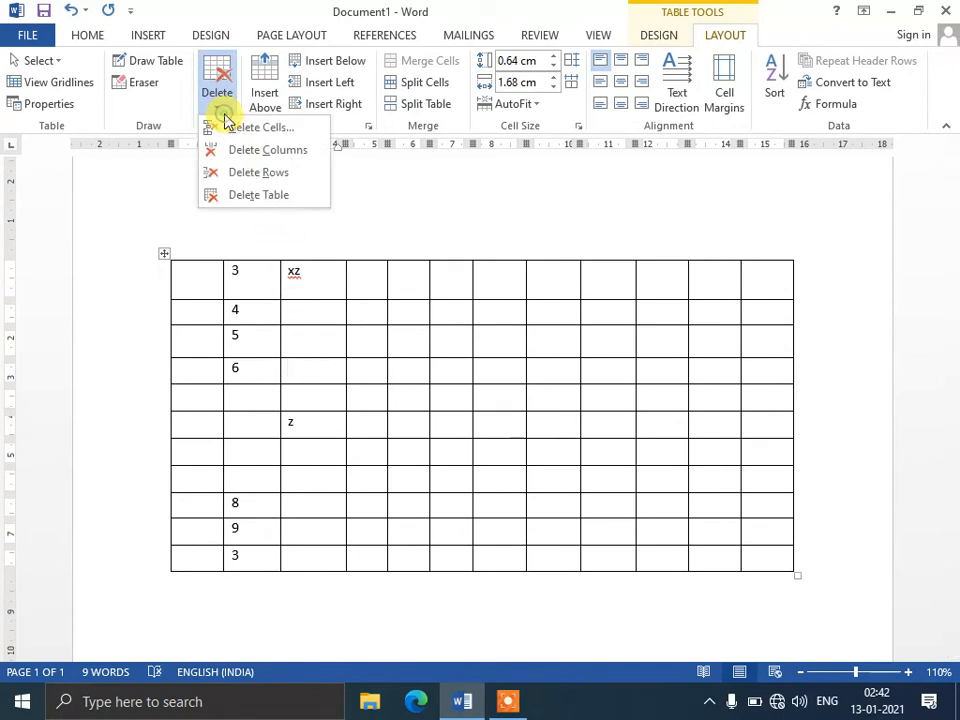
click(262, 150)
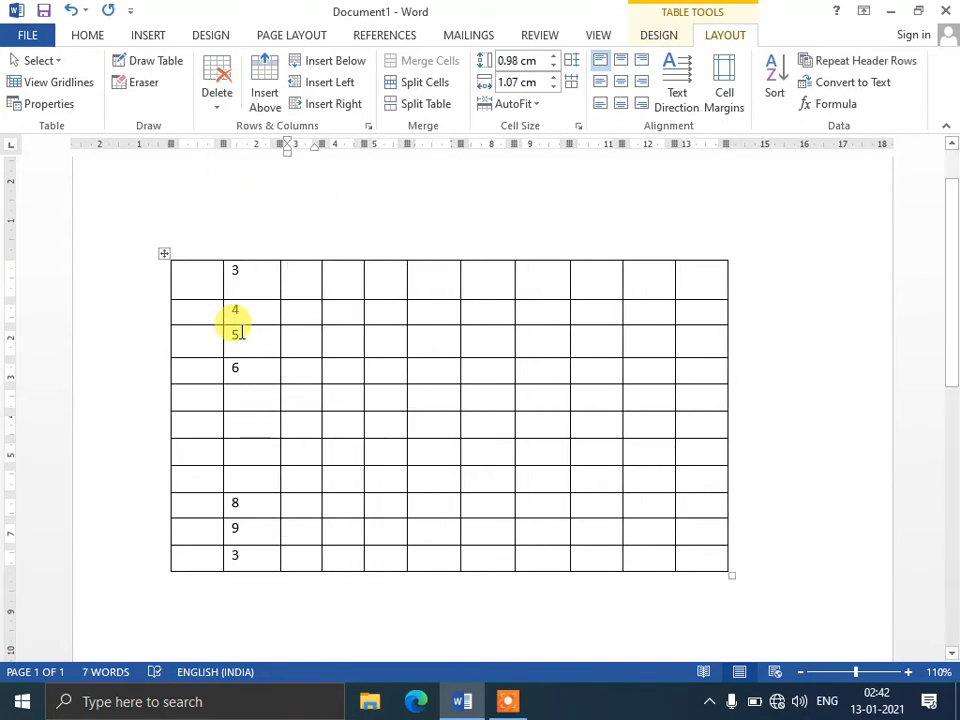
Step: Delete the first-row cell containing 3, using the Shift cells left option
click(214, 112)
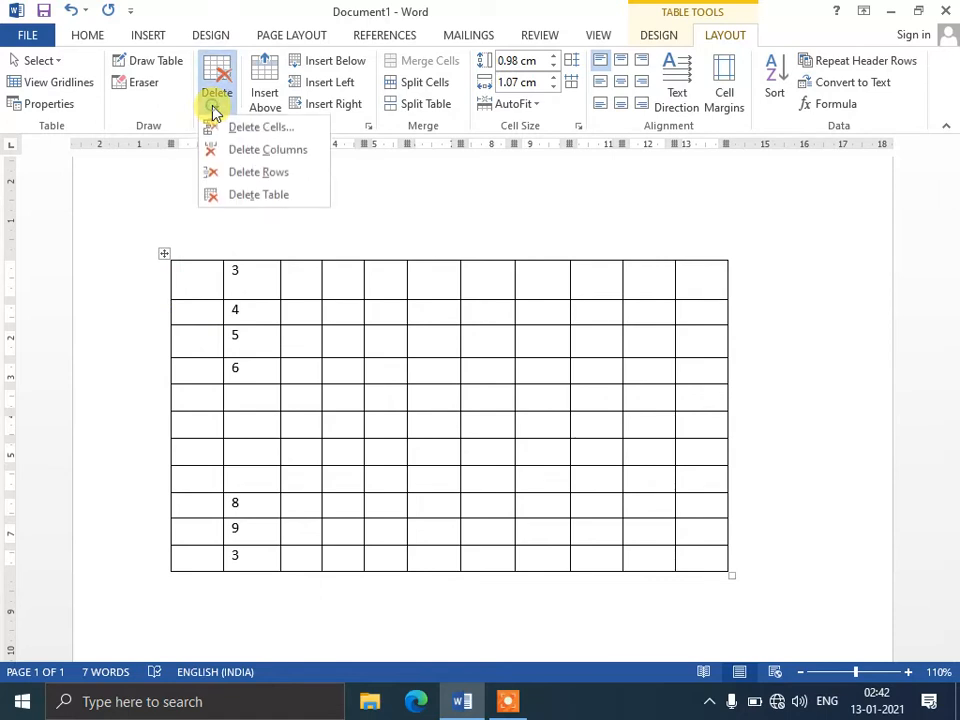
click(259, 280)
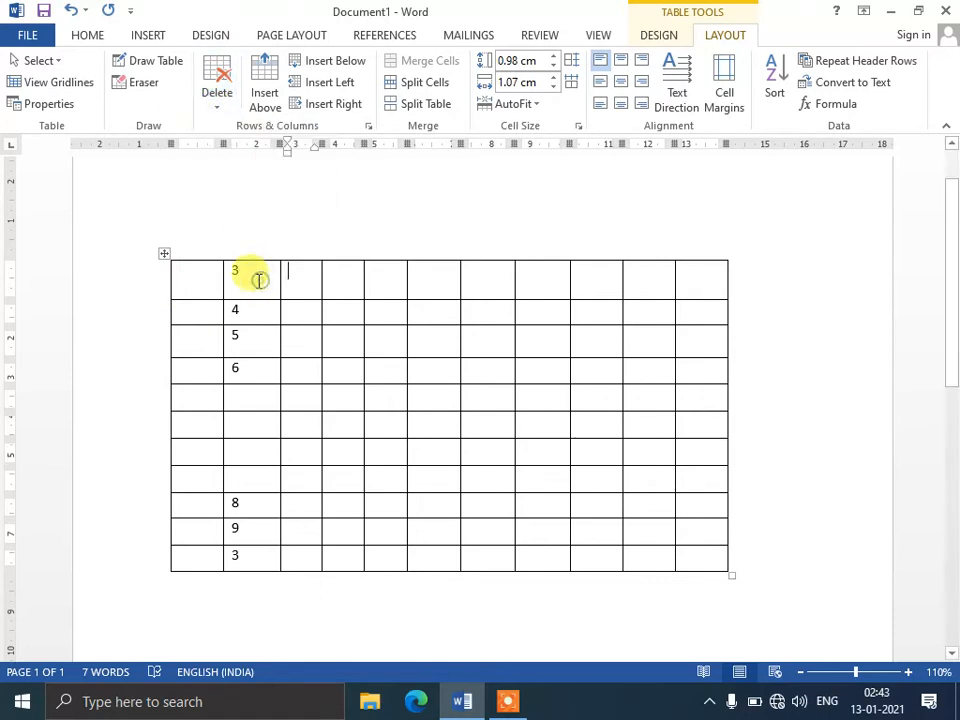
click(219, 113)
click(227, 126)
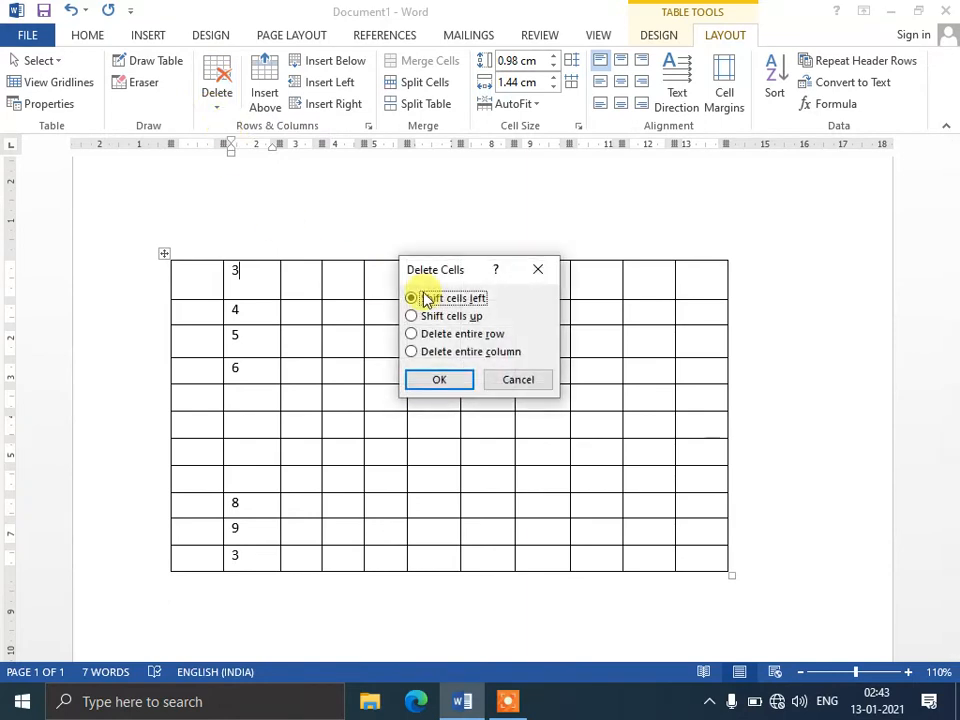
drag(450, 272, 512, 272)
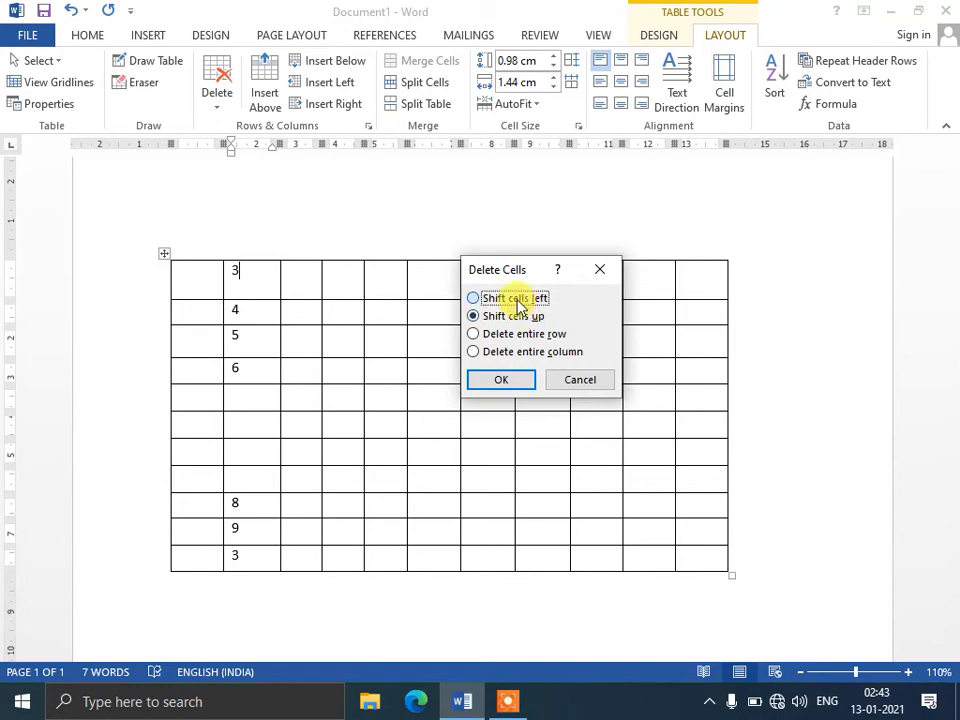
click(505, 381)
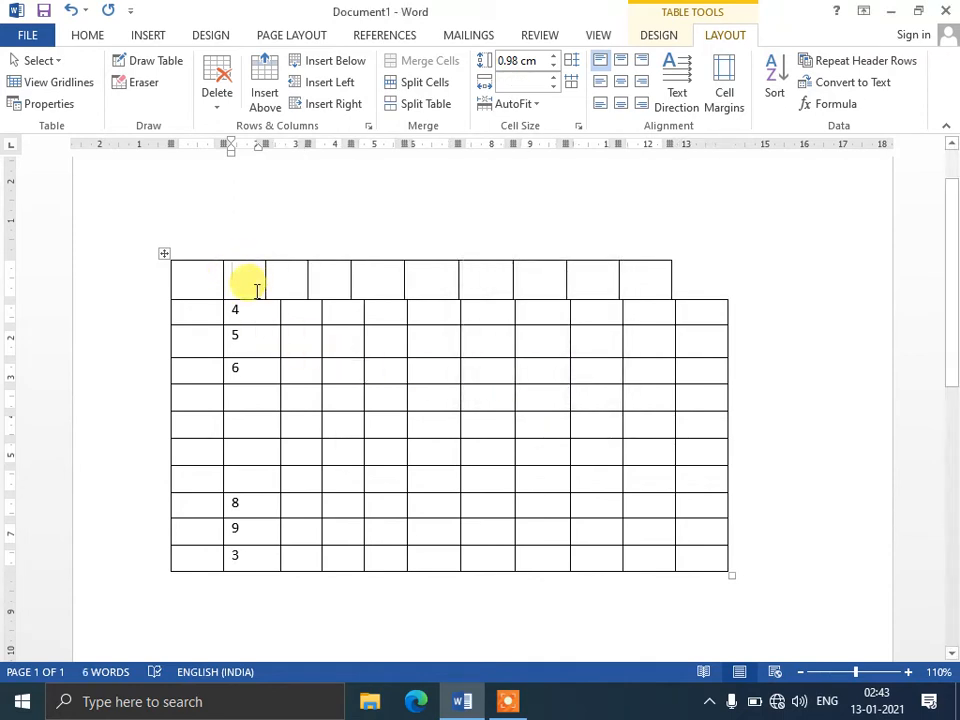
Step: Delete the empty second cell of the first row, using the Shift cells up option
click(214, 100)
click(212, 124)
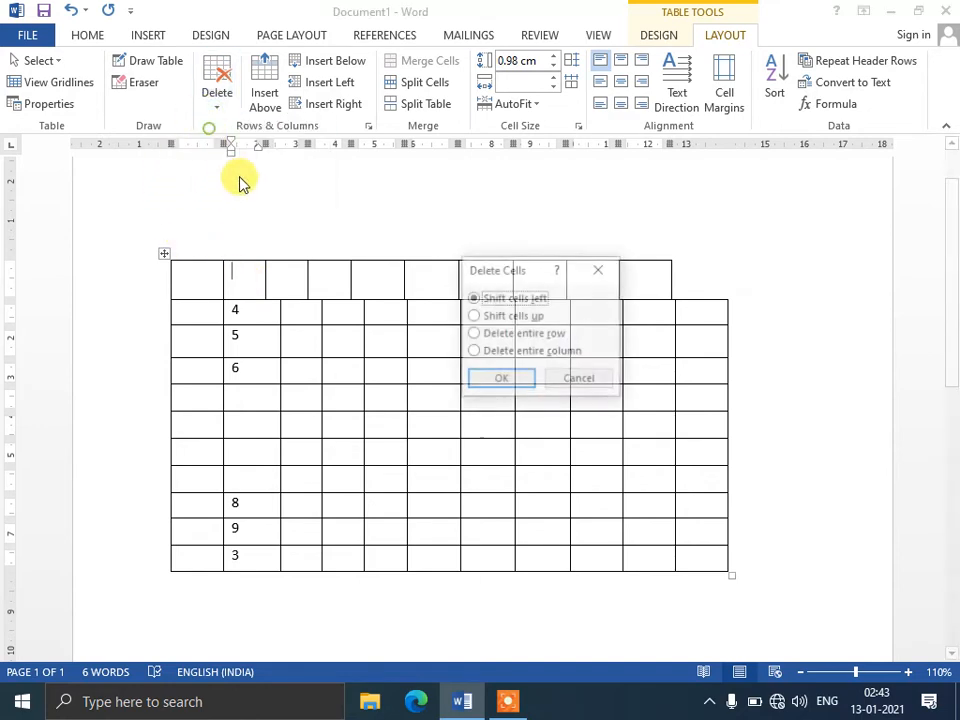
click(484, 315)
click(497, 377)
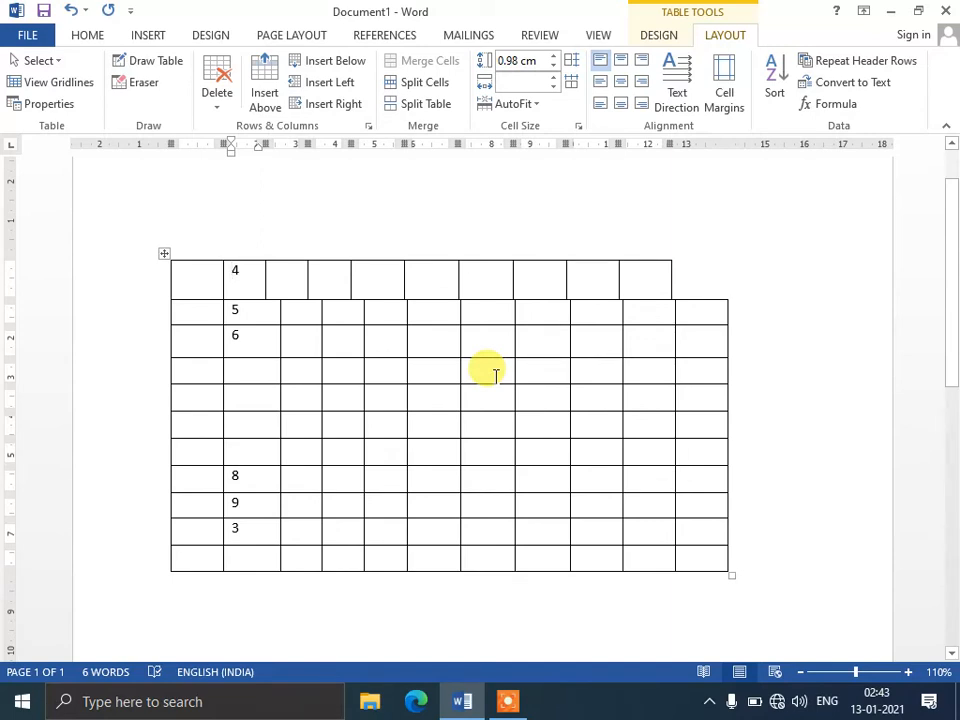
click(220, 104)
click(386, 311)
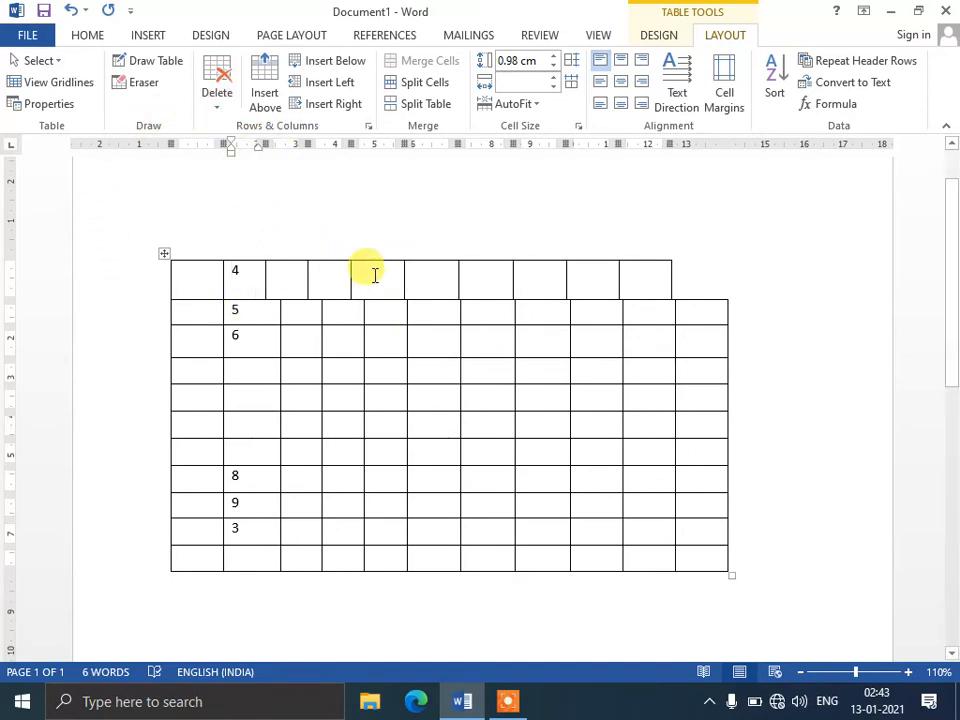
Step: Undo the last two cell deletions so the first row is complete again
click(76, 11)
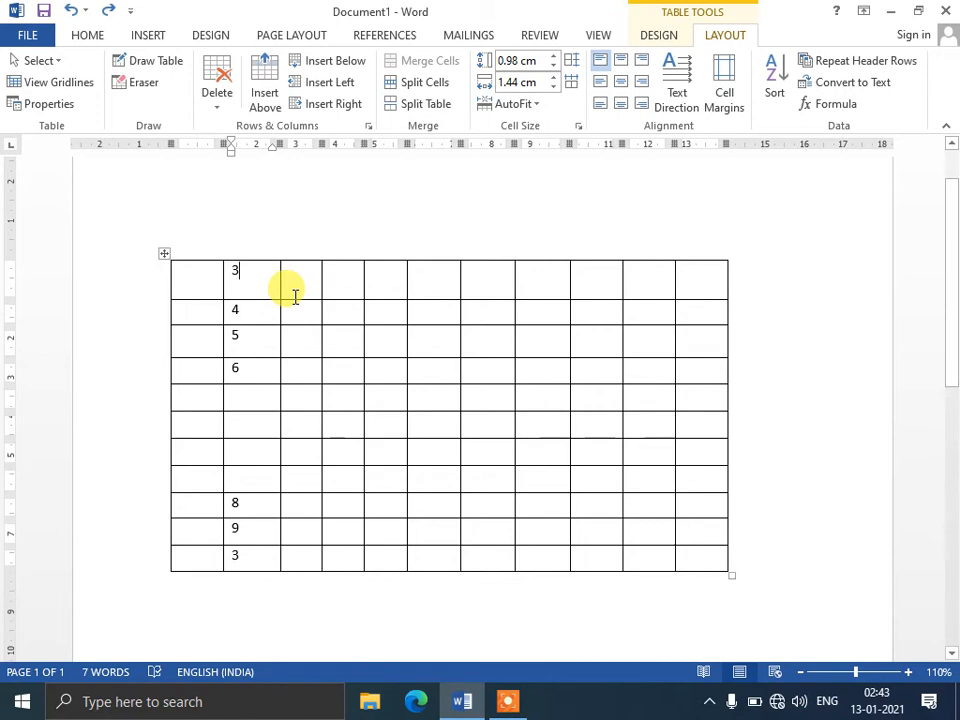
click(401, 281)
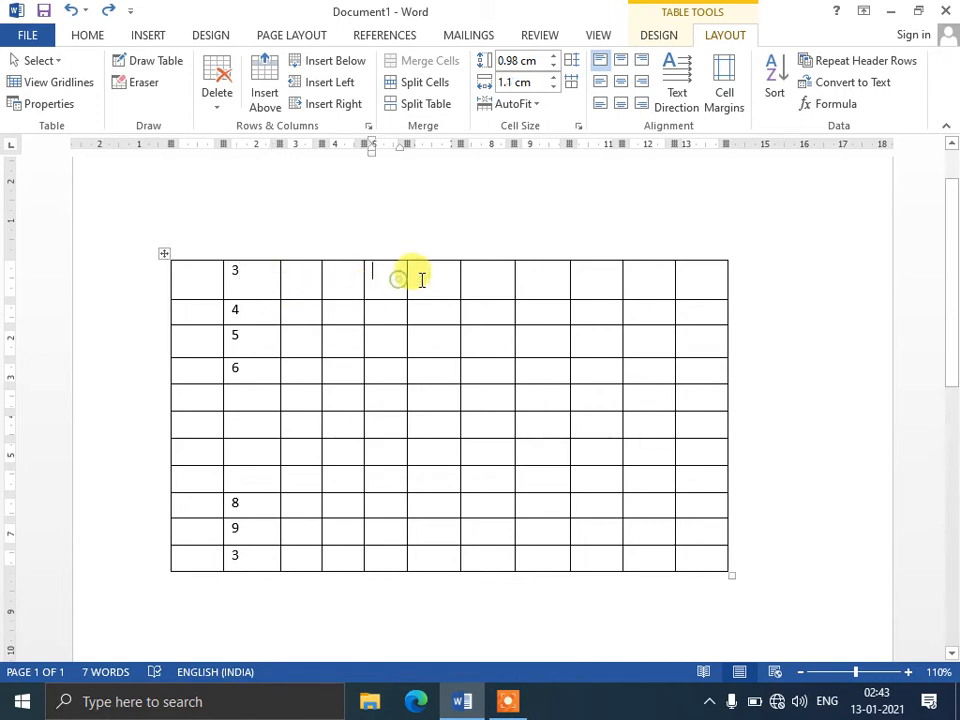
click(422, 281)
click(399, 279)
click(420, 279)
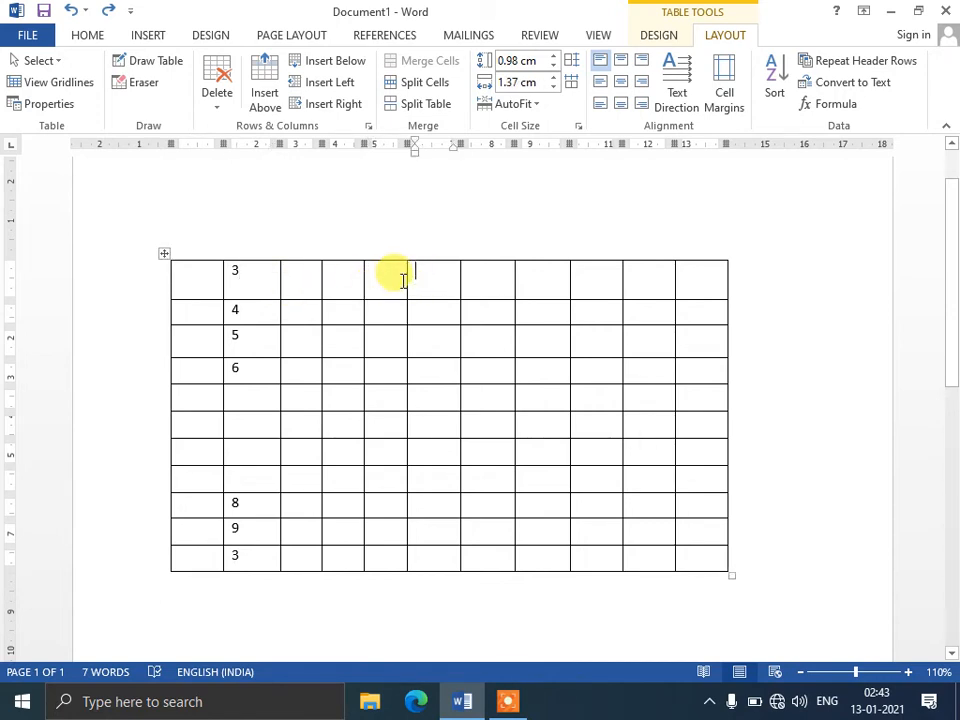
click(397, 280)
click(411, 281)
click(397, 280)
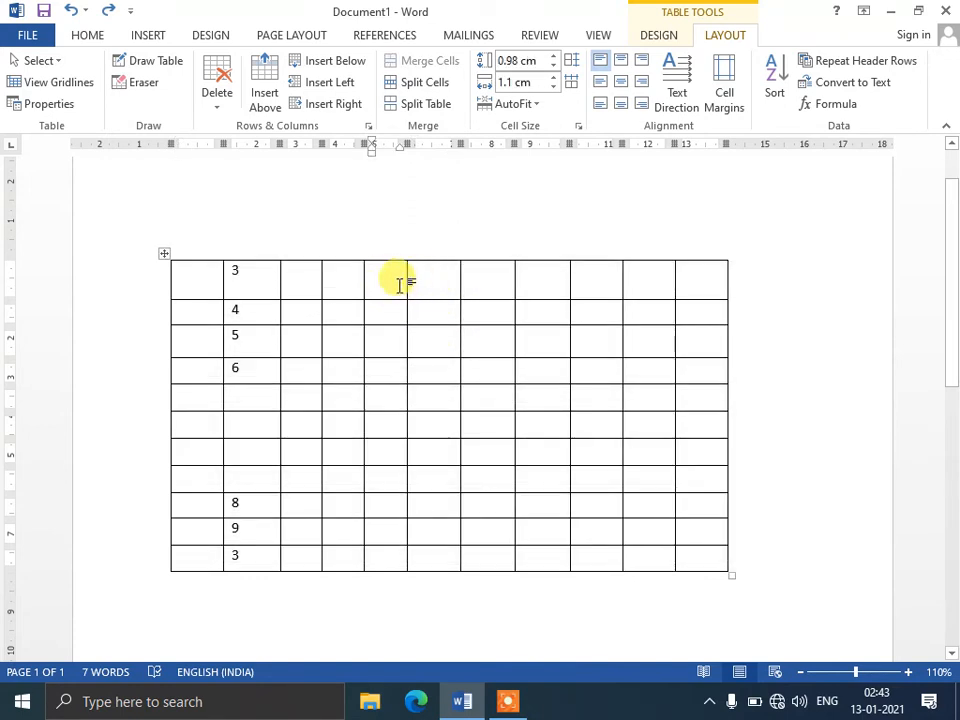
Step: Erase the borders between the fifth- and sixth-column cells of the first two rows with the Eraser
click(143, 84)
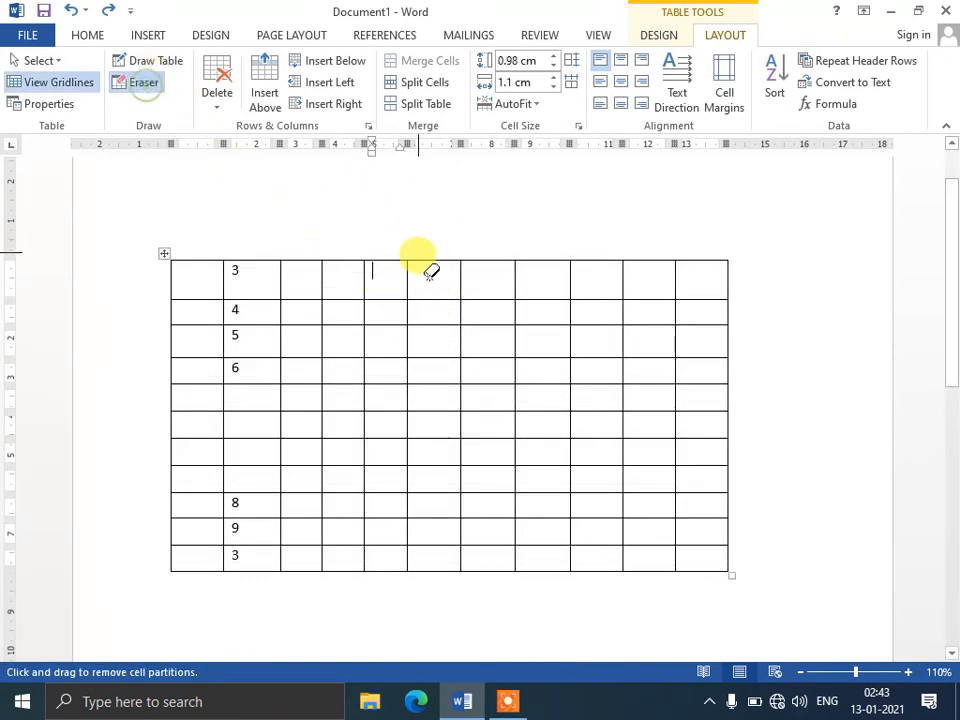
click(388, 297)
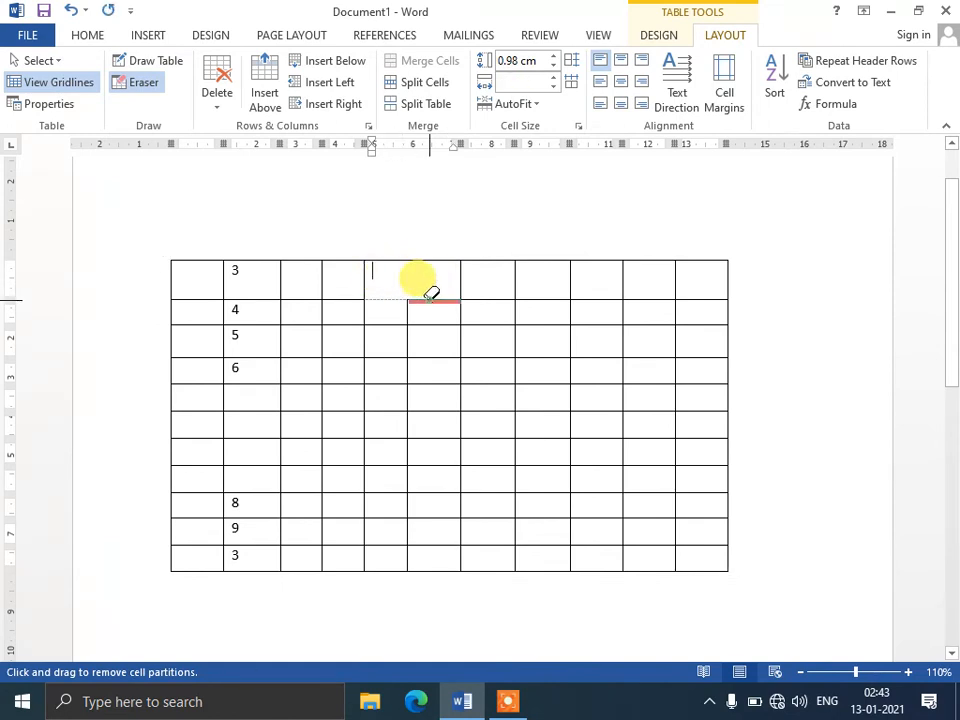
click(430, 293)
click(407, 306)
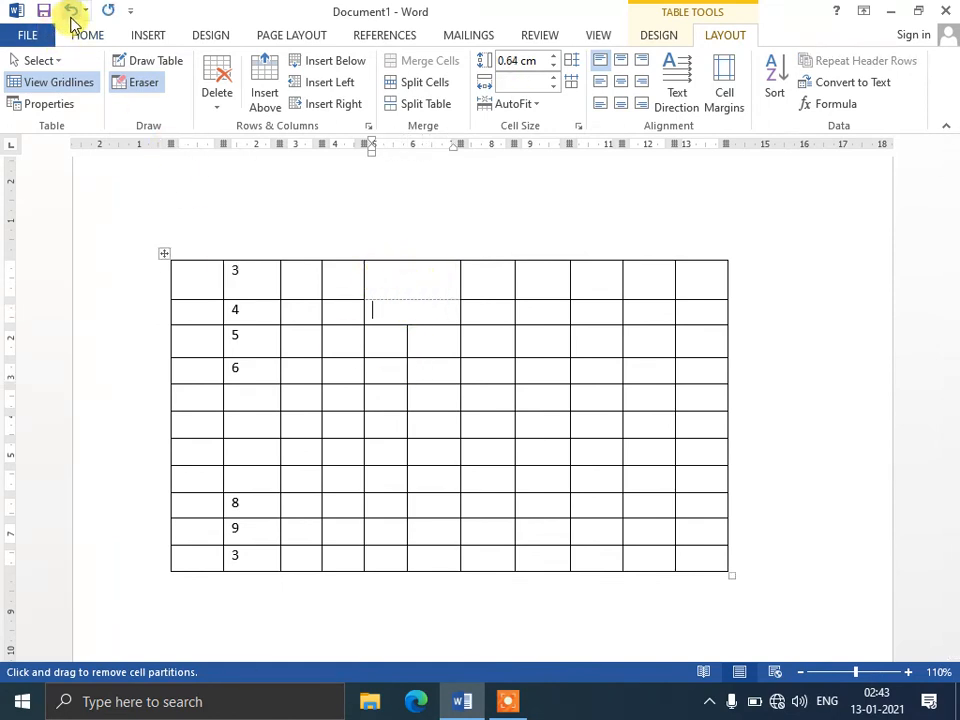
Step: Undo the border erasures and turn off the Eraser
click(71, 14)
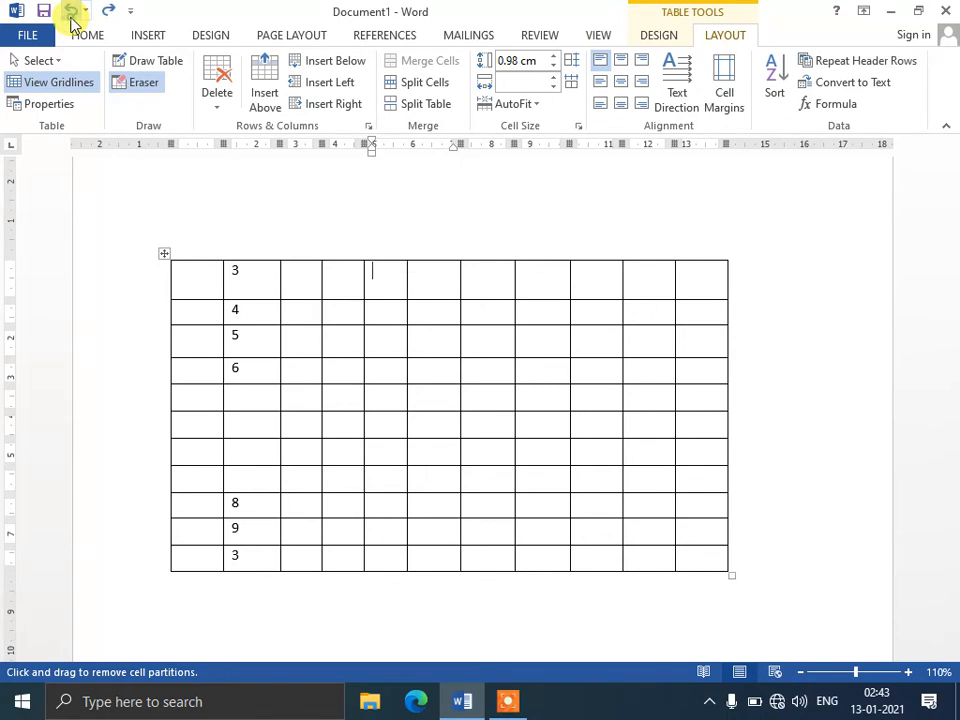
click(449, 265)
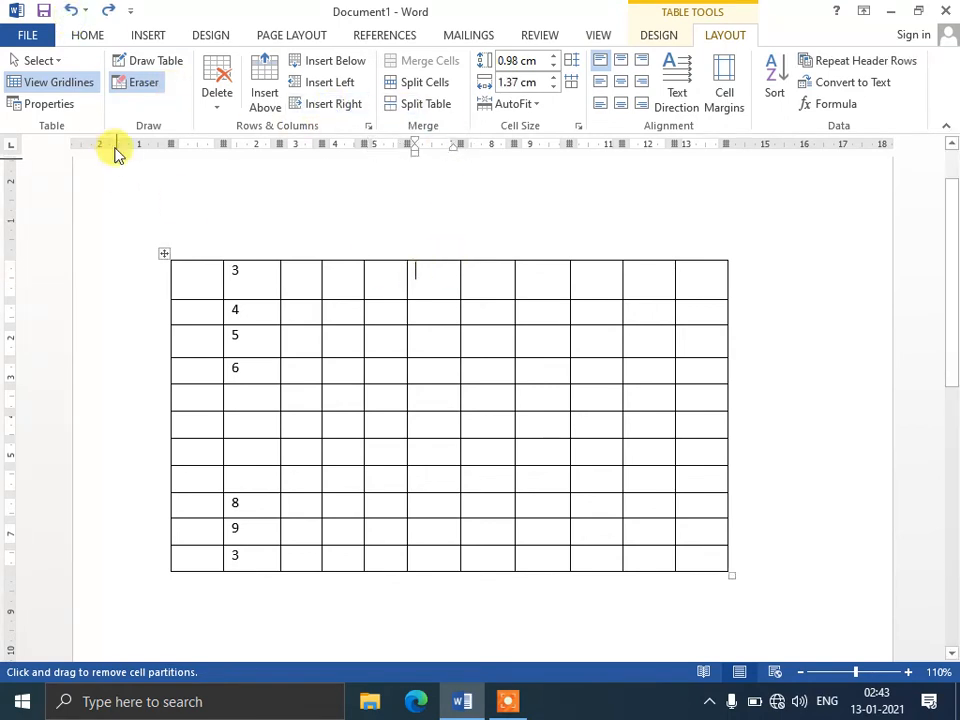
click(138, 83)
Step: Merge the four cells in the fifth and sixth columns of the first two rows into one cell
drag(389, 280, 420, 305)
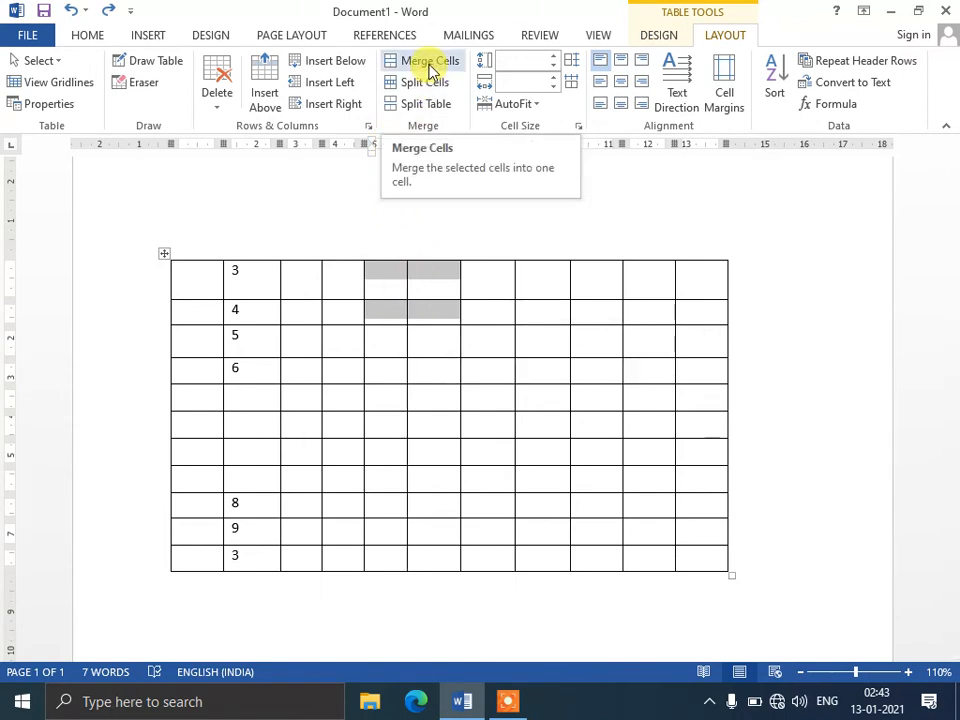
click(430, 62)
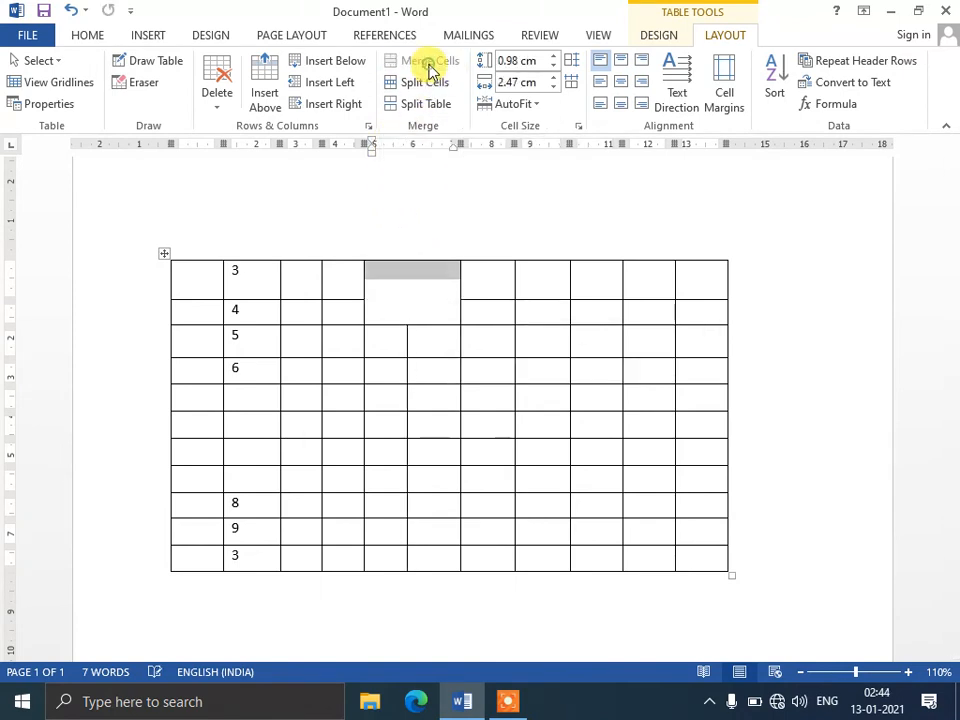
click(405, 312)
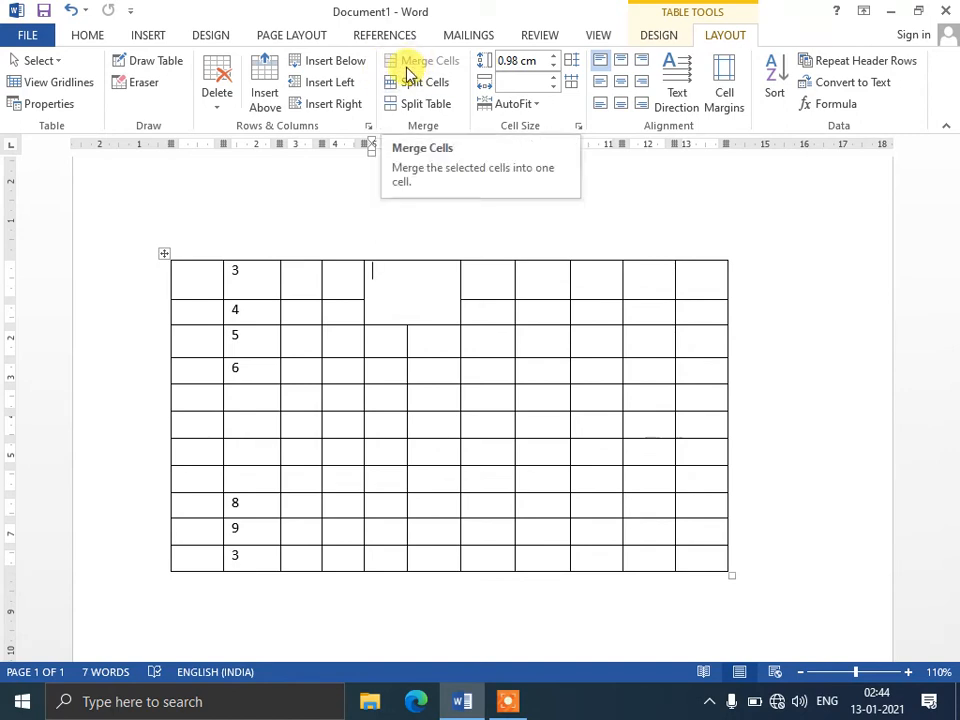
drag(429, 283, 499, 317)
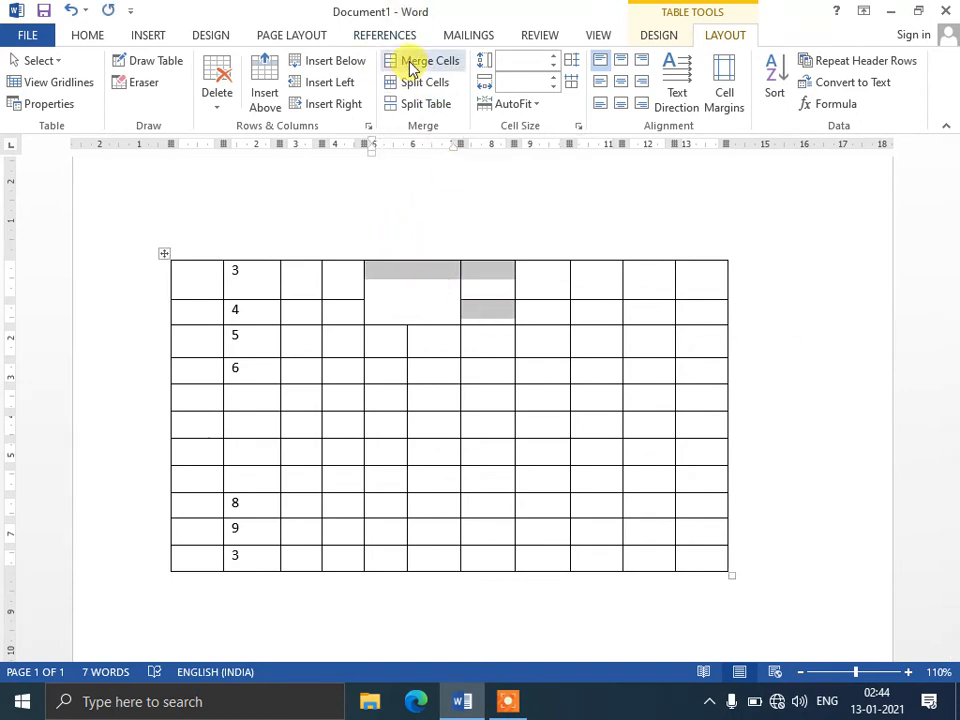
click(411, 312)
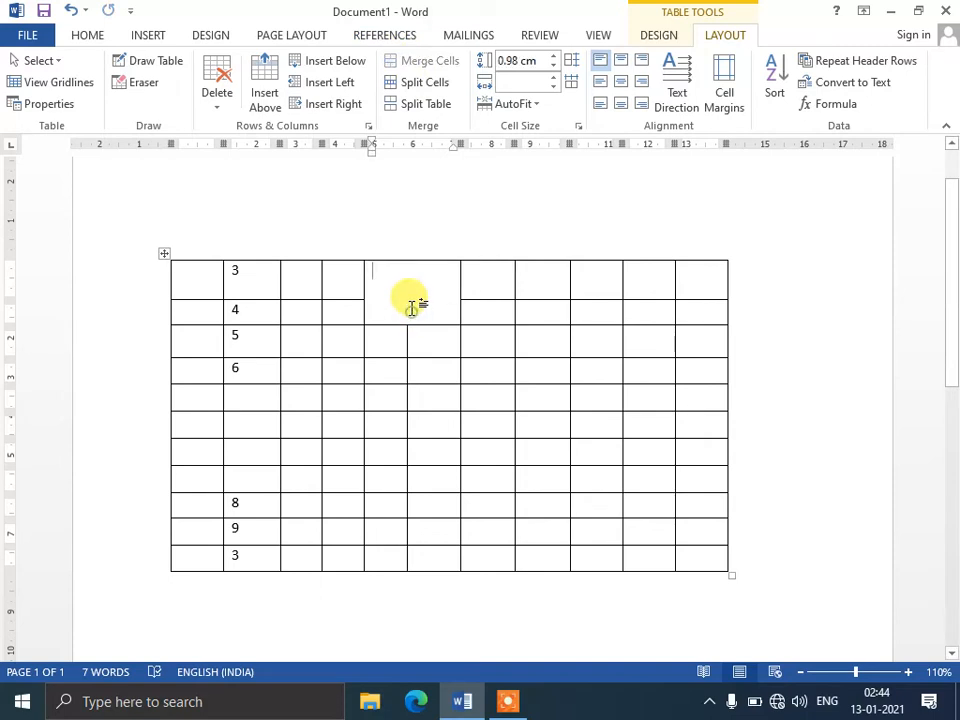
Step: Split the merged cell into two columns and two rows, and align its vertical divider with the column border below
click(417, 88)
double_click(531, 320)
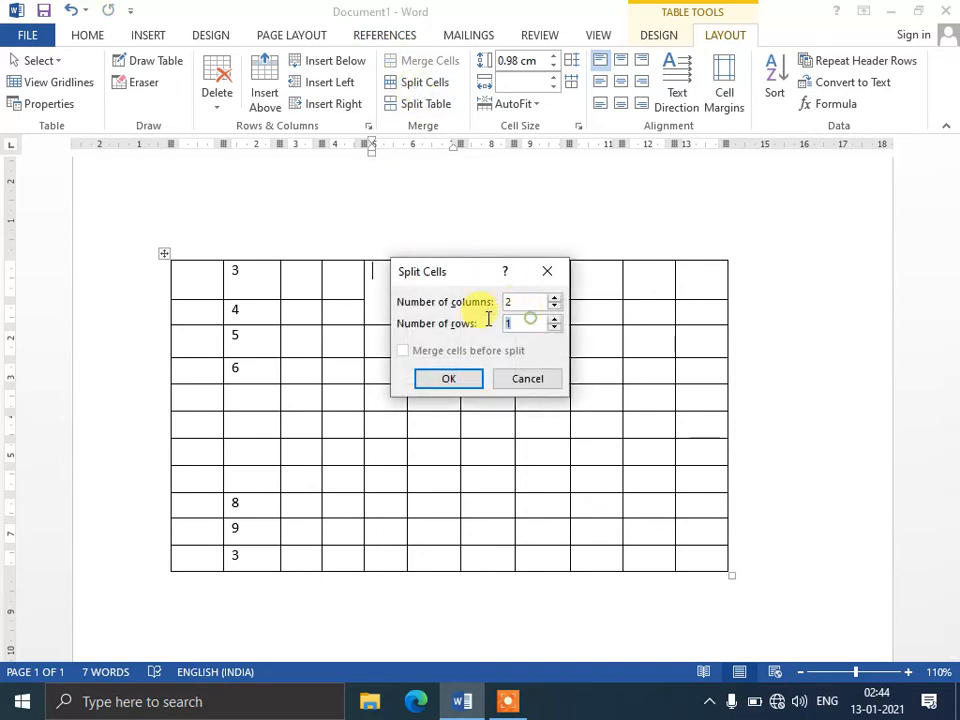
click(463, 378)
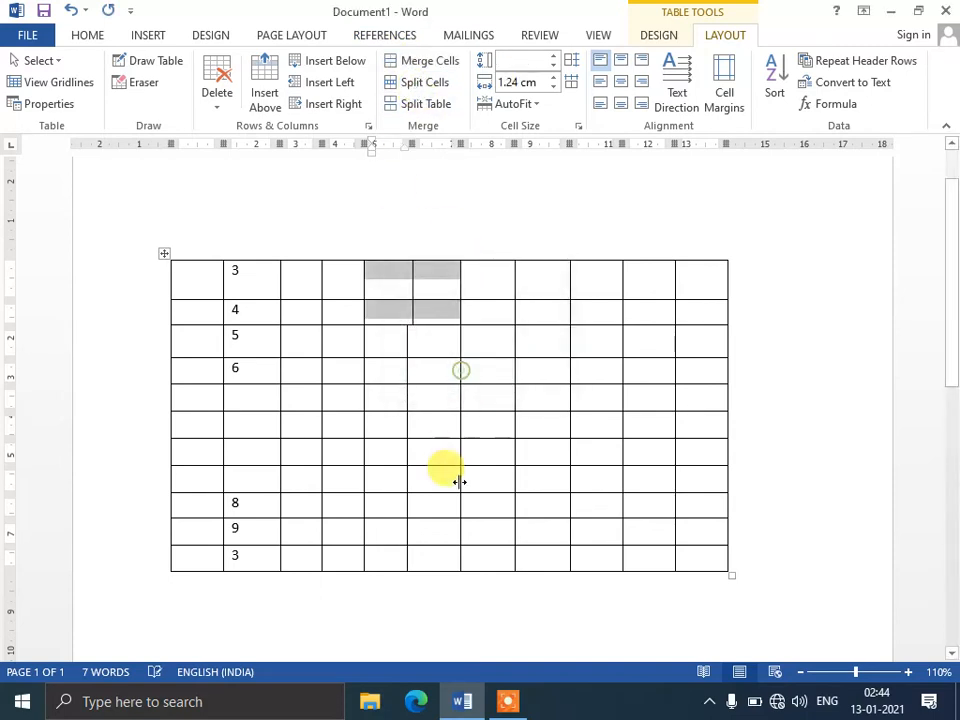
click(435, 294)
drag(410, 286, 408, 287)
click(438, 313)
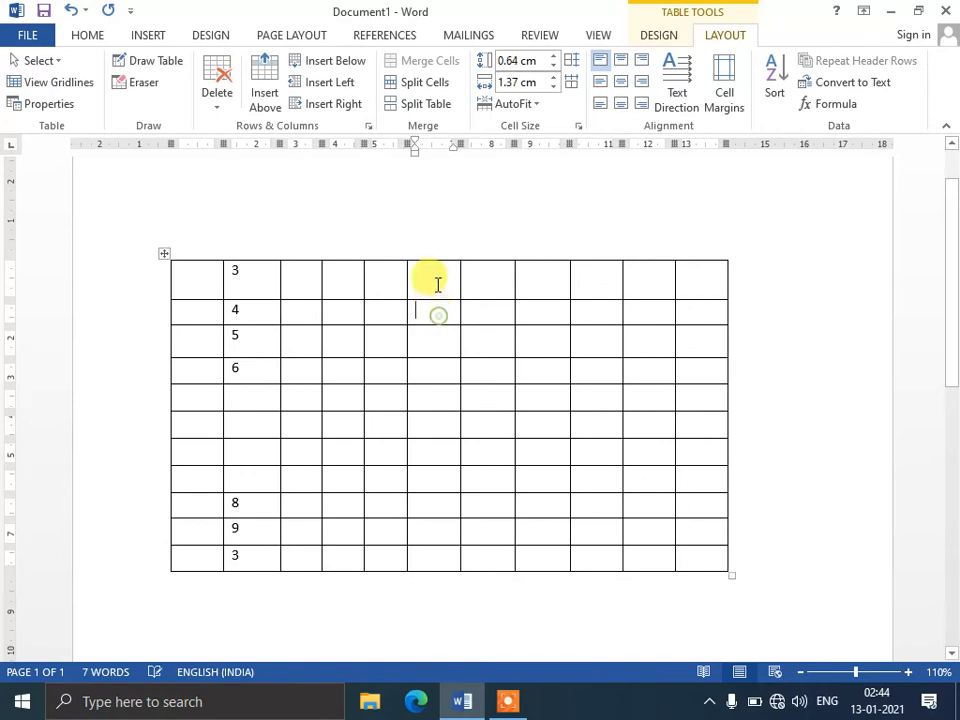
Step: Try splitting the table into two at the fifth row, and undo the split
click(436, 294)
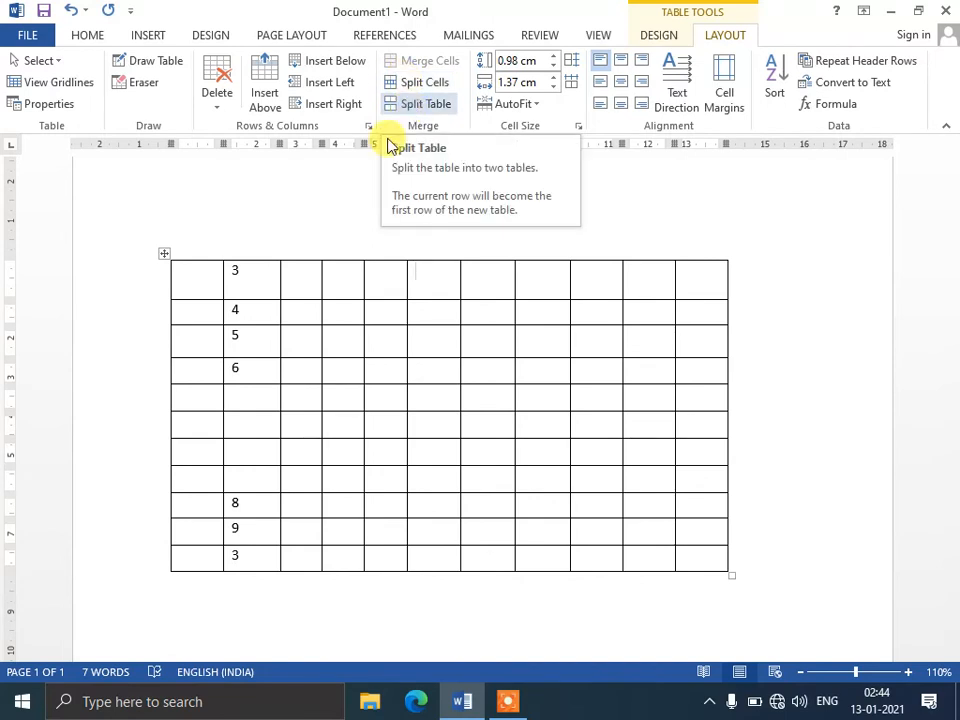
click(351, 403)
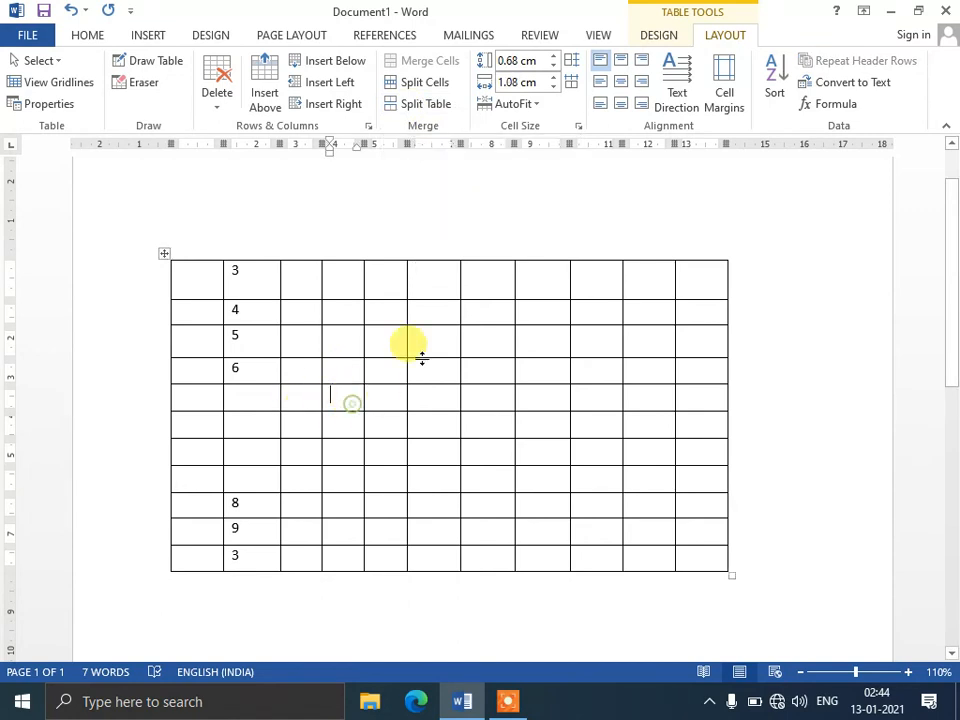
click(418, 105)
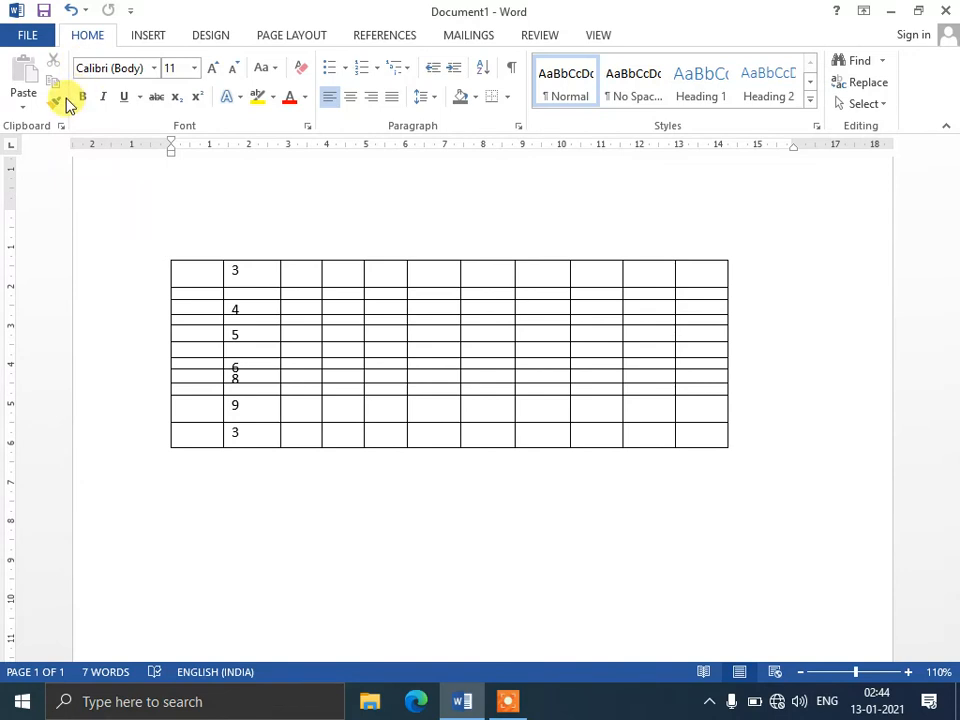
click(69, 10)
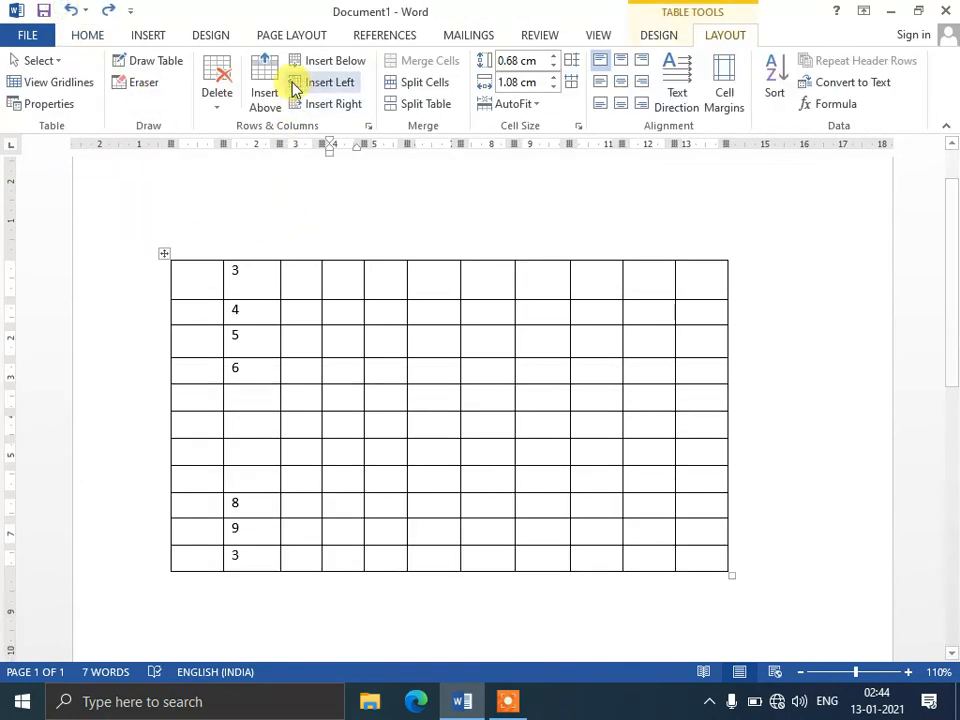
Step: Delete the entire table and insert a new table with 10 columns and 7 rows
click(218, 95)
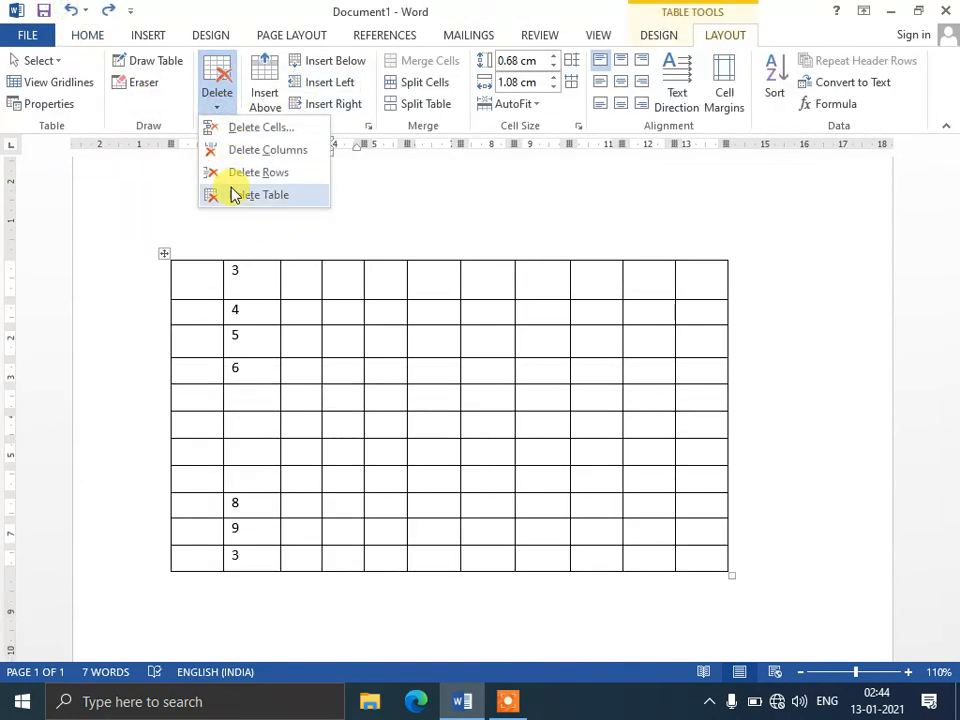
click(233, 195)
click(148, 35)
click(122, 95)
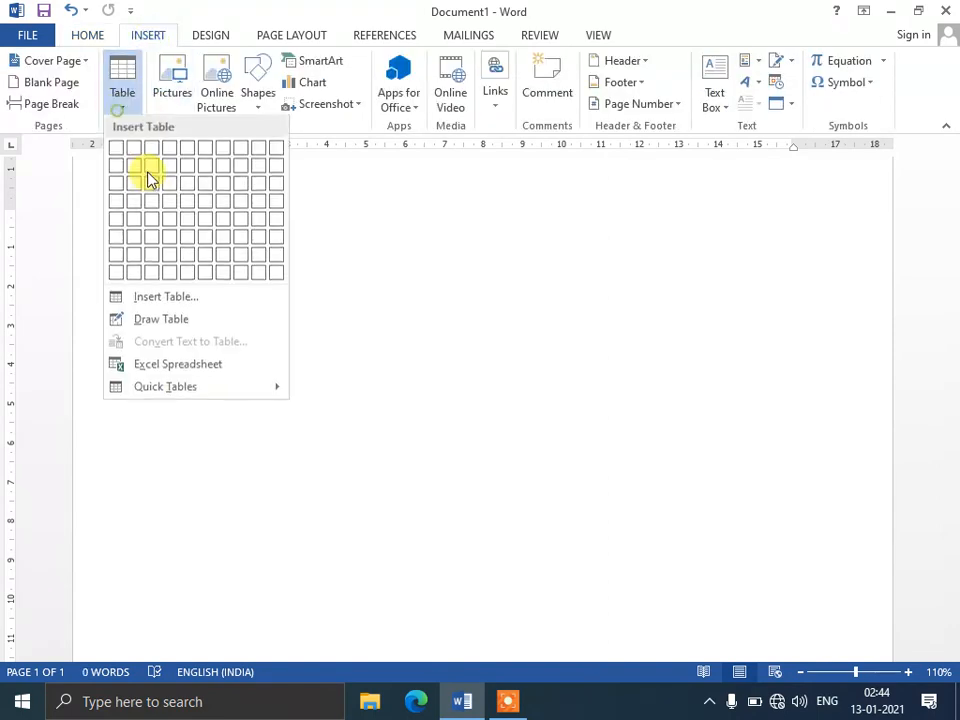
click(275, 271)
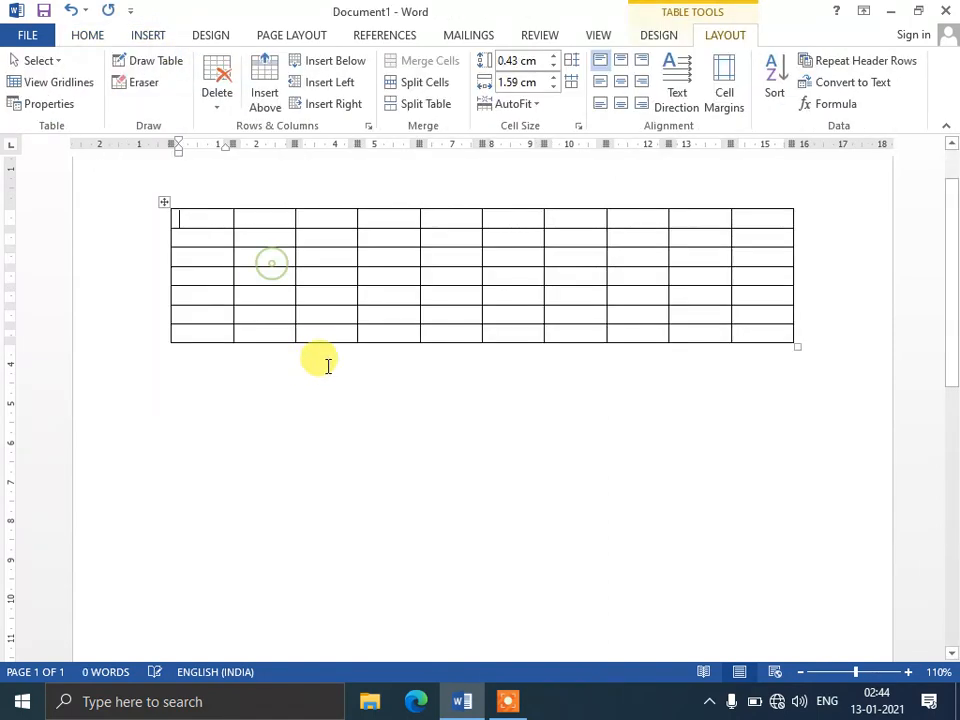
Step: Split the new table at its fourth row, and remove the blank line between the two parts to rejoin them
click(321, 274)
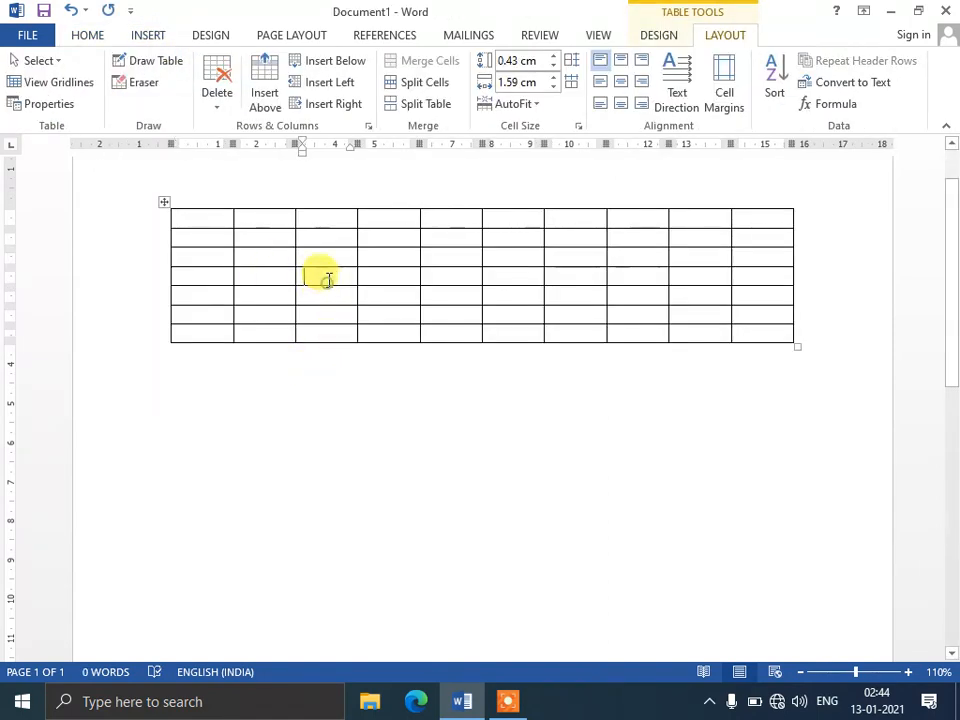
click(399, 107)
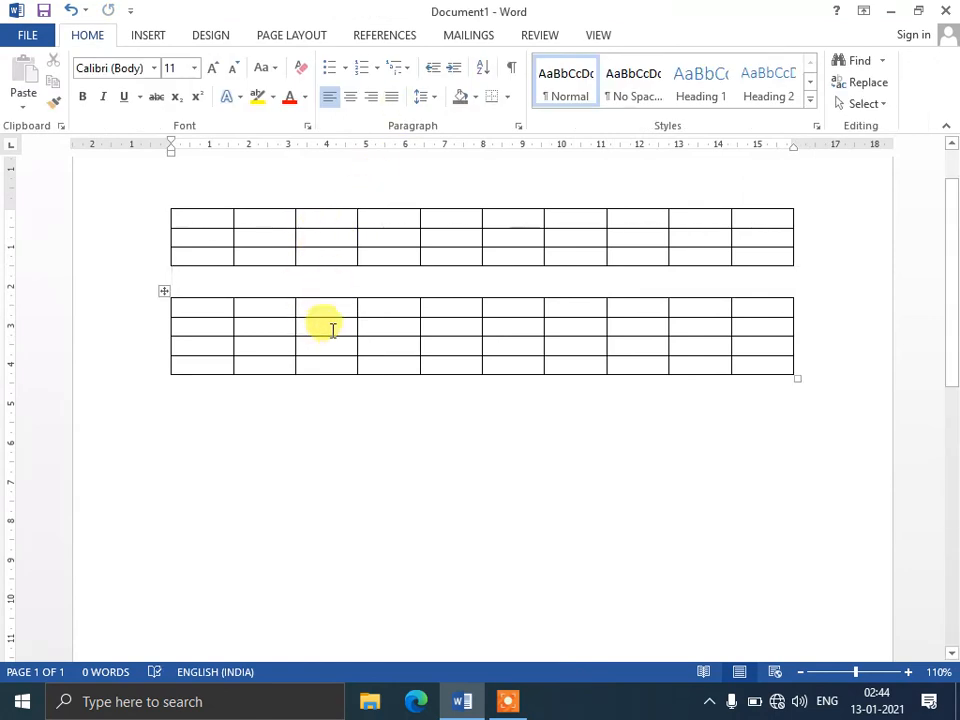
mouse_move(316, 296)
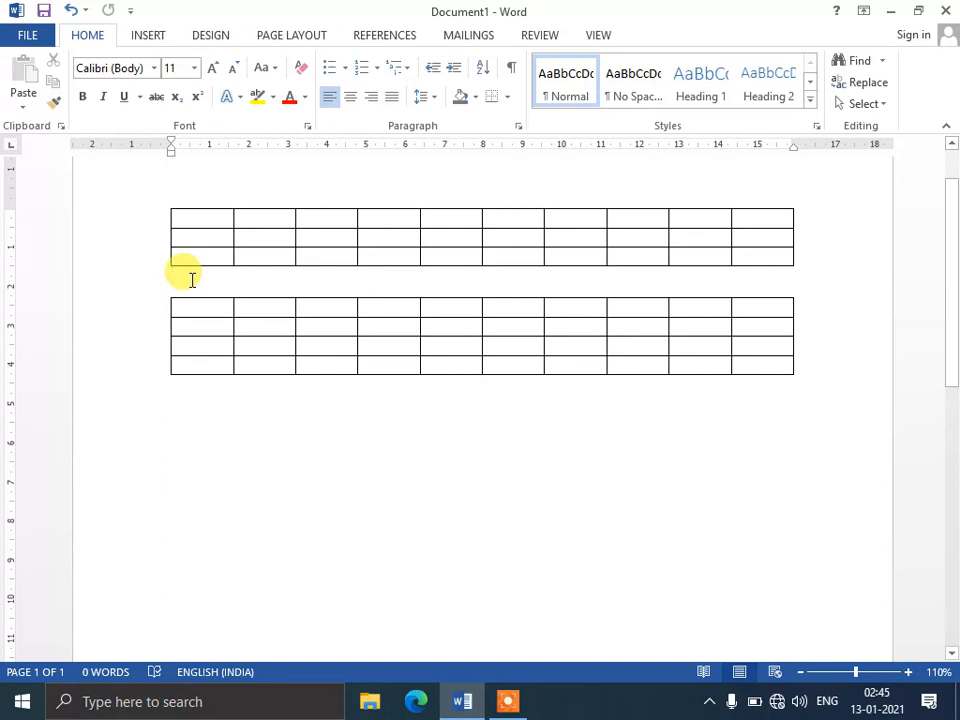
key(Delete)
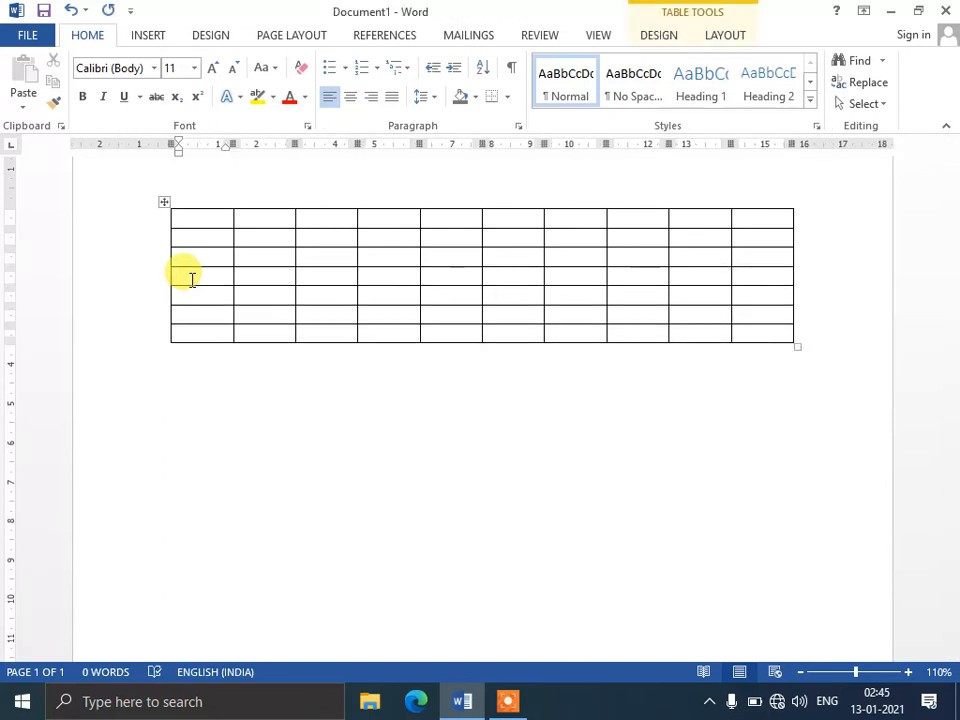
Step: Delete the whole rejoined table from the document
click(191, 278)
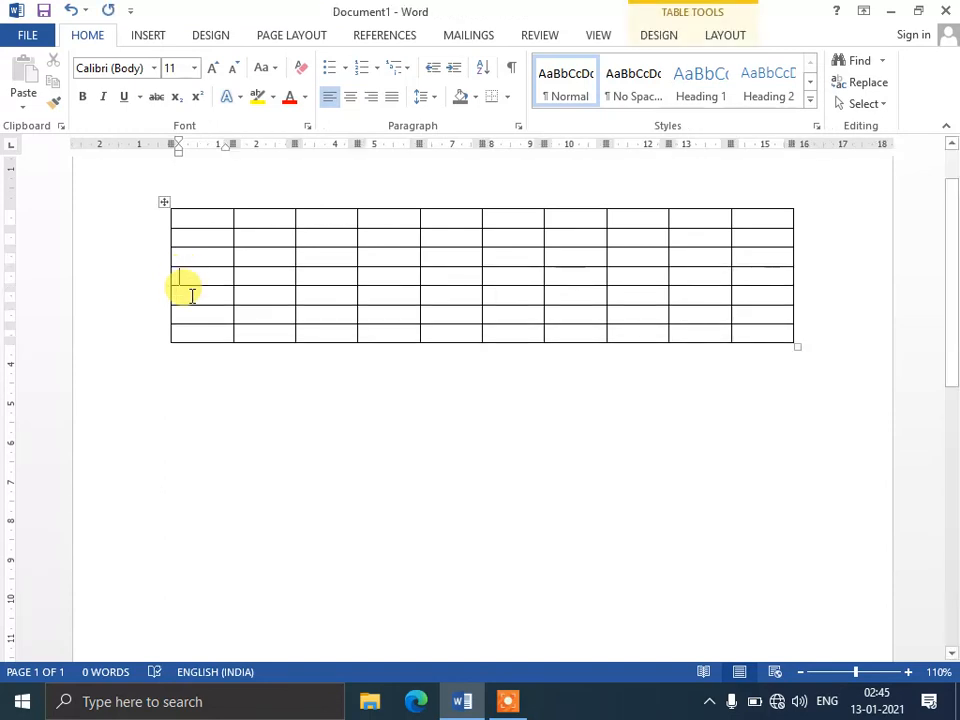
click(652, 36)
click(722, 36)
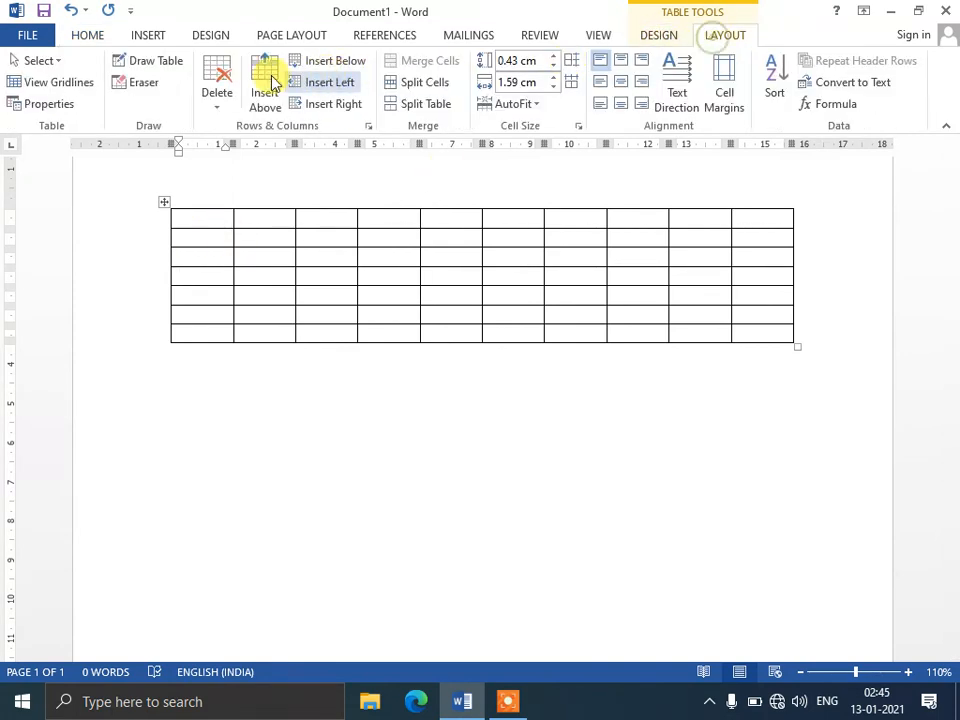
click(220, 95)
click(244, 192)
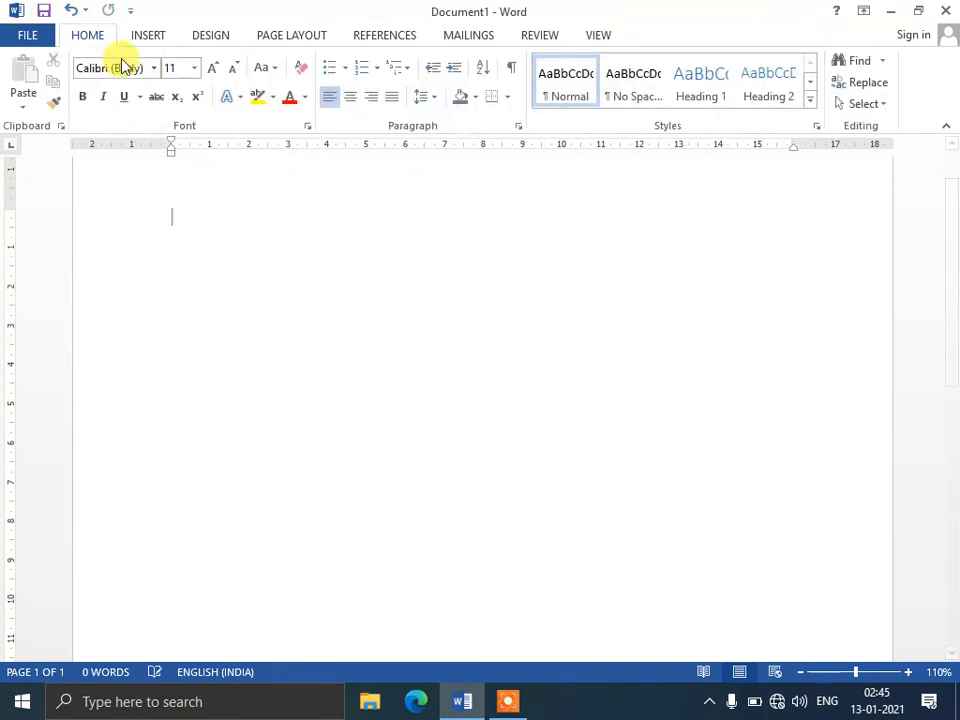
Step: Insert a table with 10 columns and 8 rows
click(145, 36)
click(124, 95)
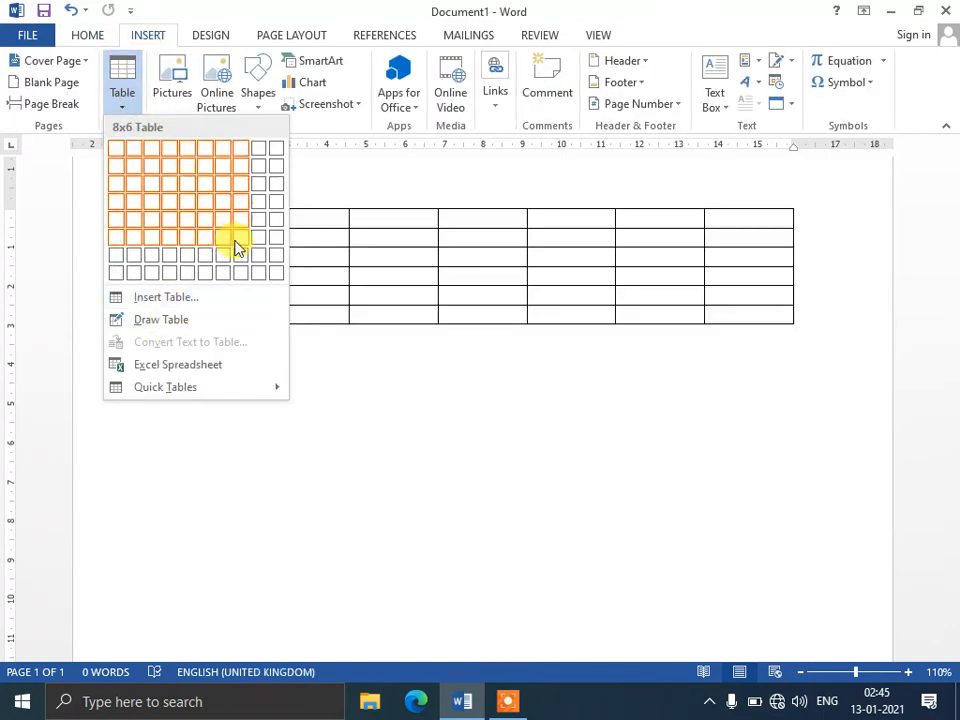
click(277, 280)
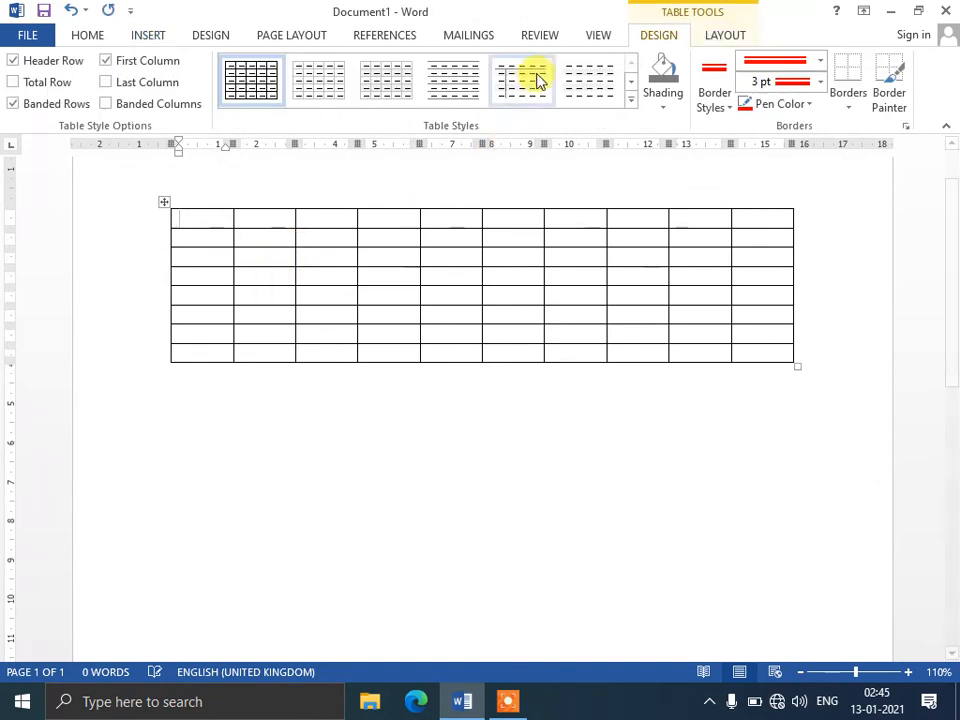
click(716, 44)
click(672, 39)
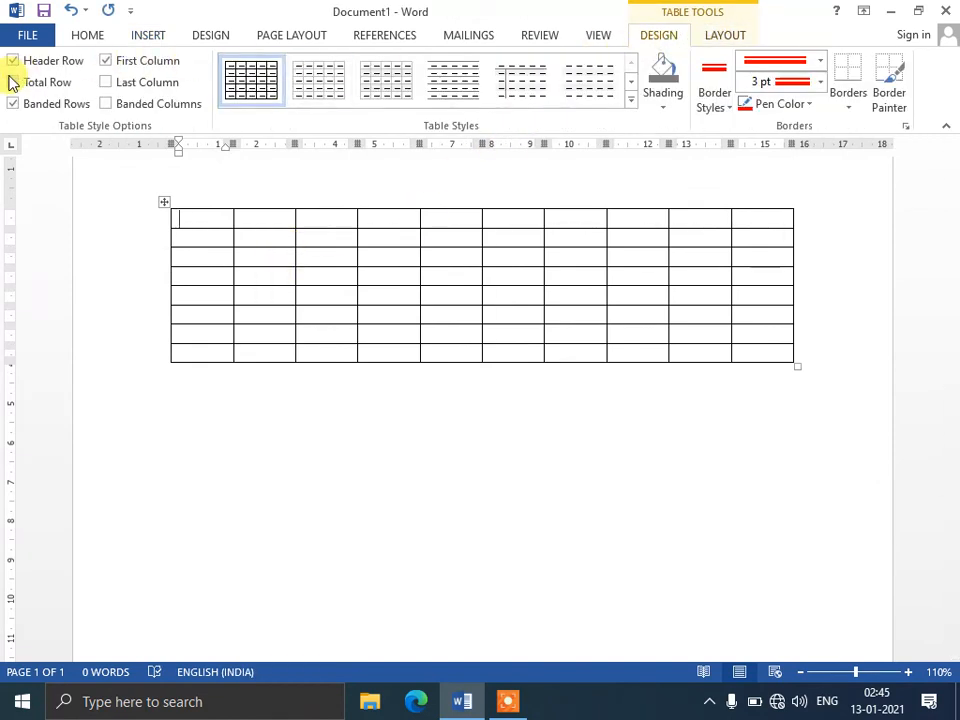
click(733, 37)
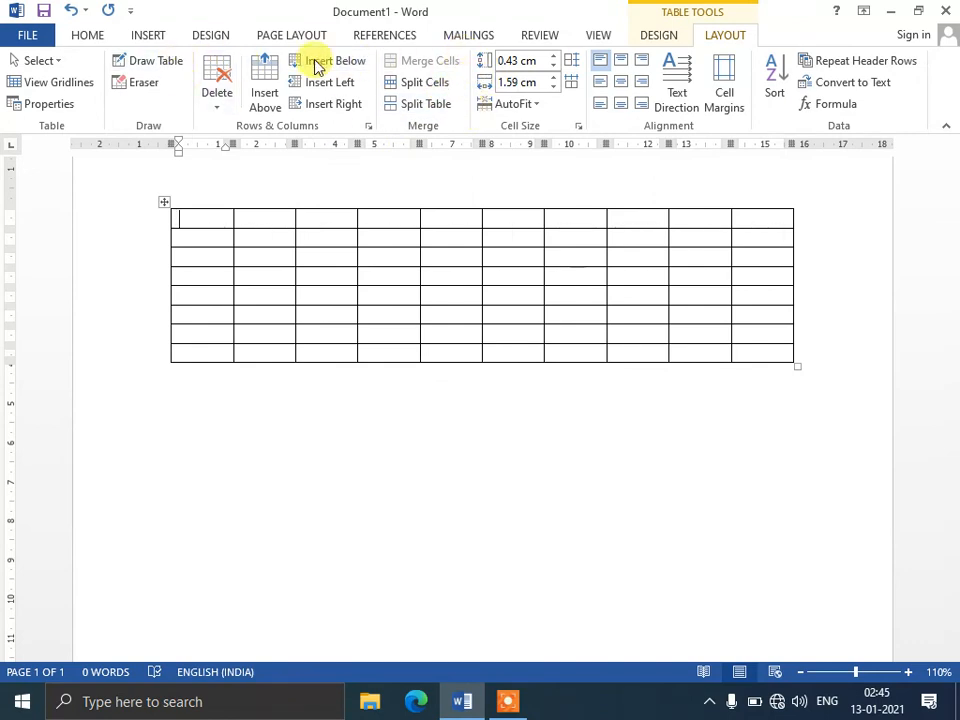
click(507, 700)
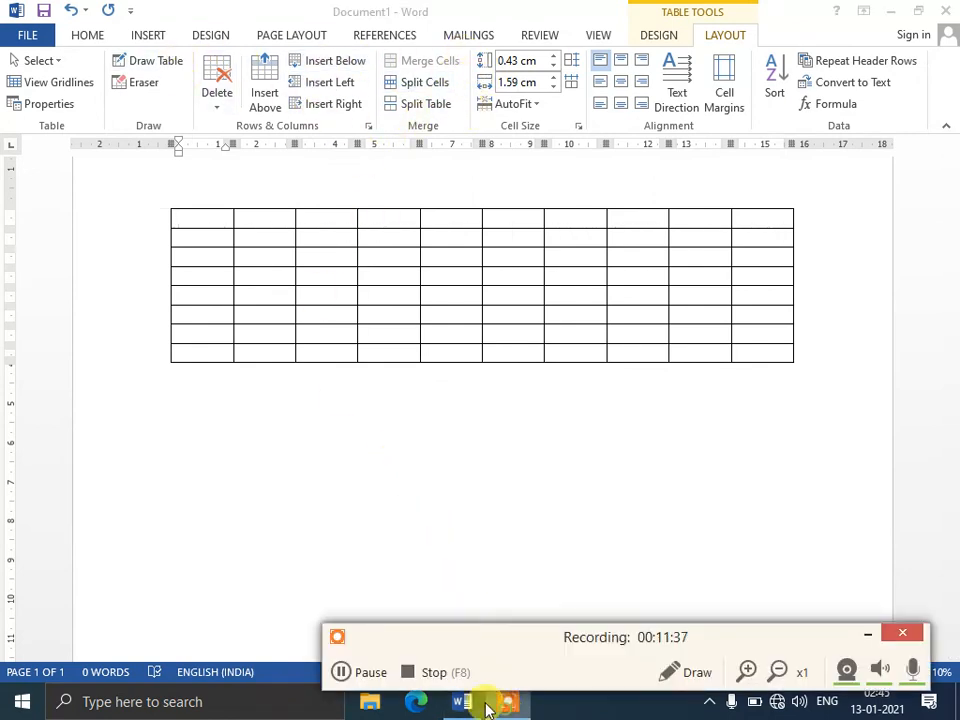